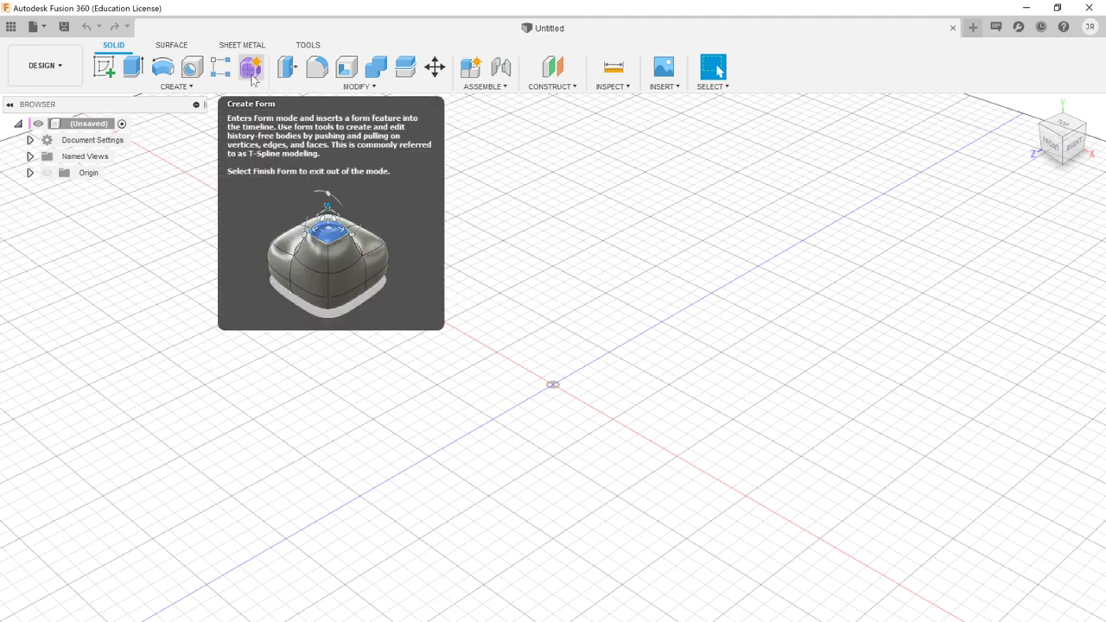
- Create a form with a 30 by 60 mm T-Spline box centred on the origin on the horizontal plane
{"action": "left_click", "coordinate": [220, 90]}
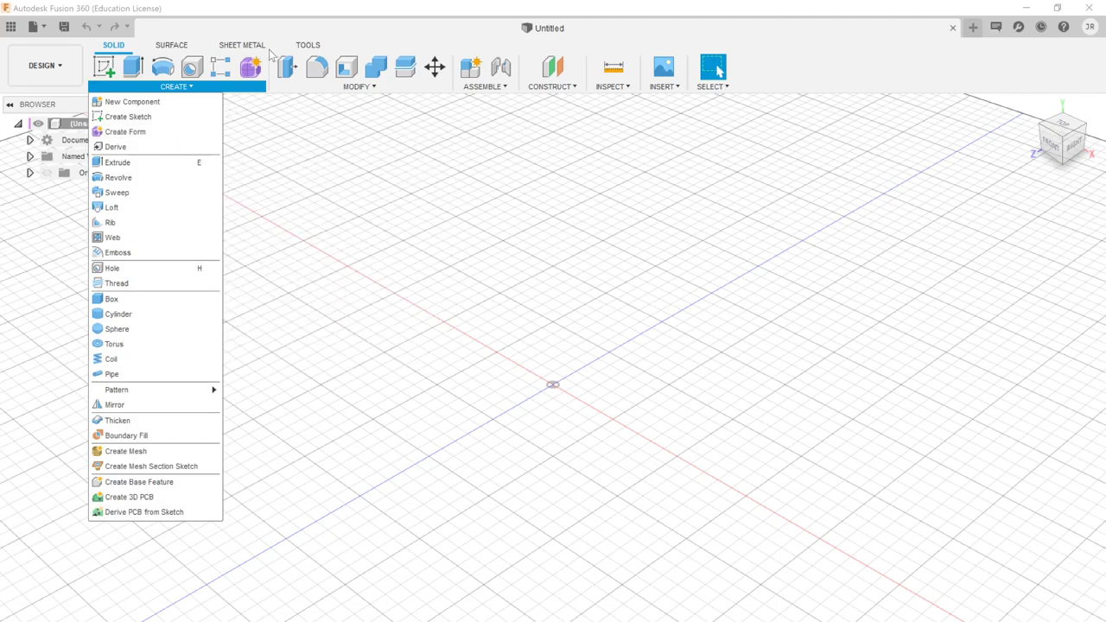
{"action": "left_click", "coordinate": [251, 71]}
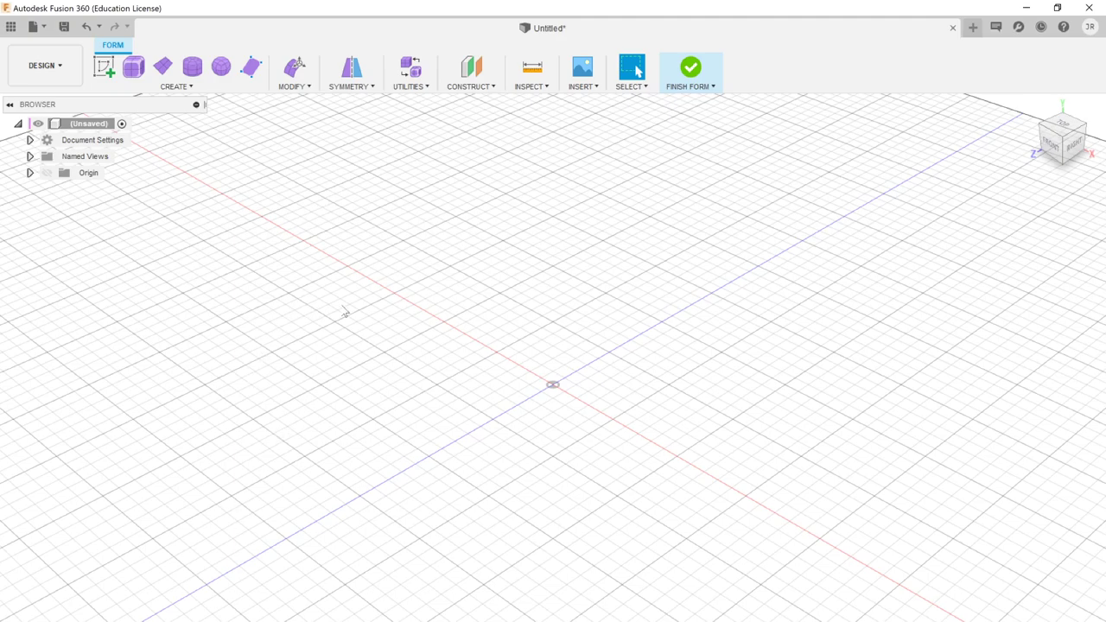
{"action": "left_click", "coordinate": [172, 87]}
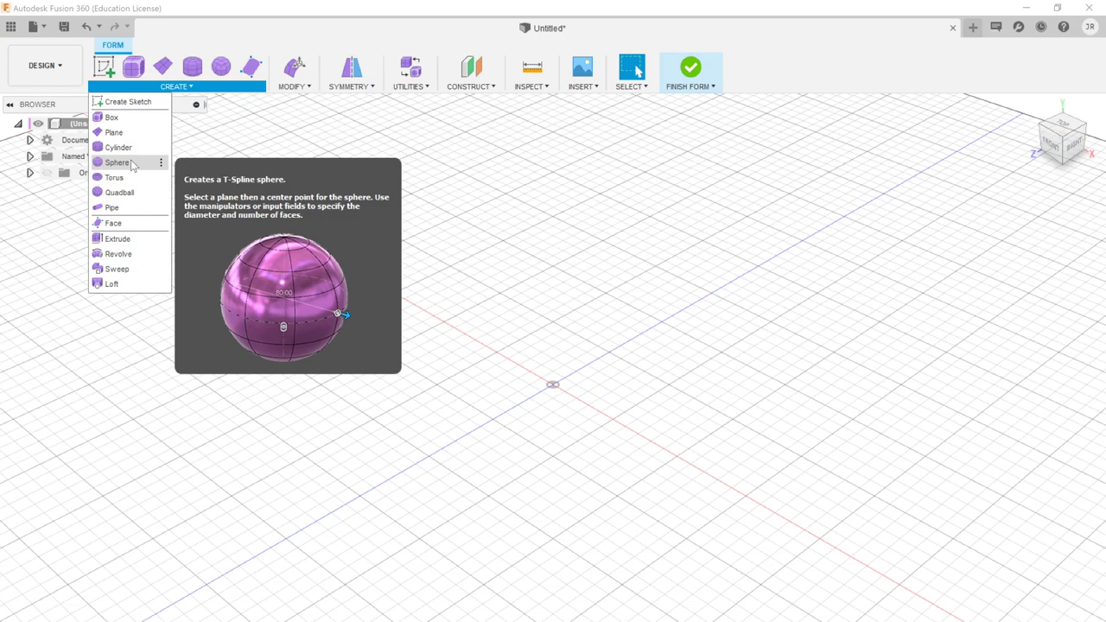
{"action": "left_click", "coordinate": [132, 124]}
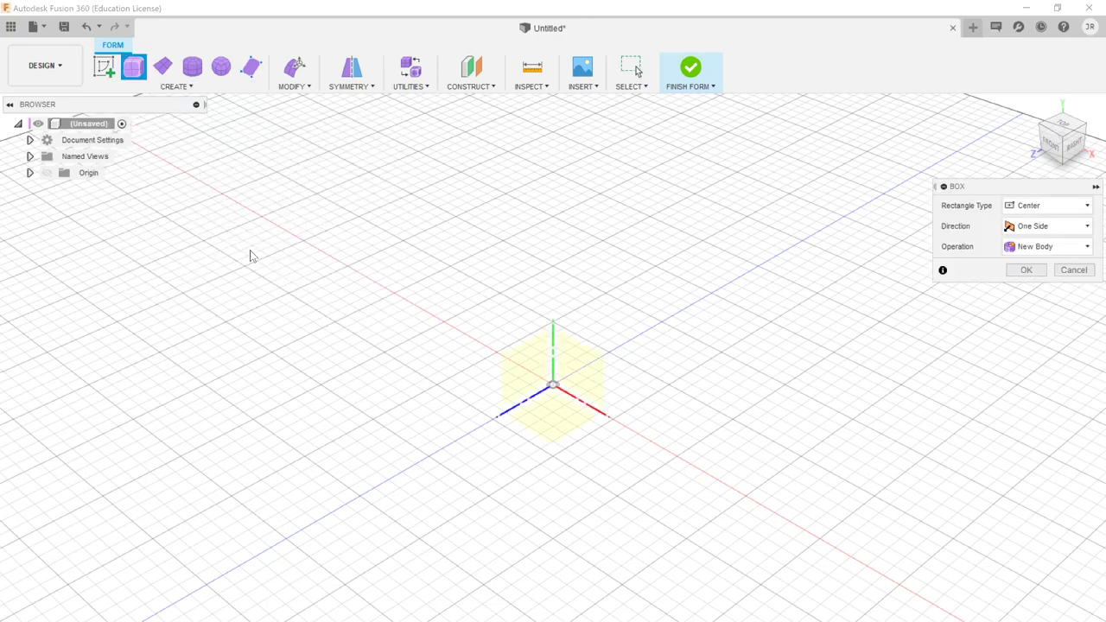
{"action": "left_click", "coordinate": [552, 417]}
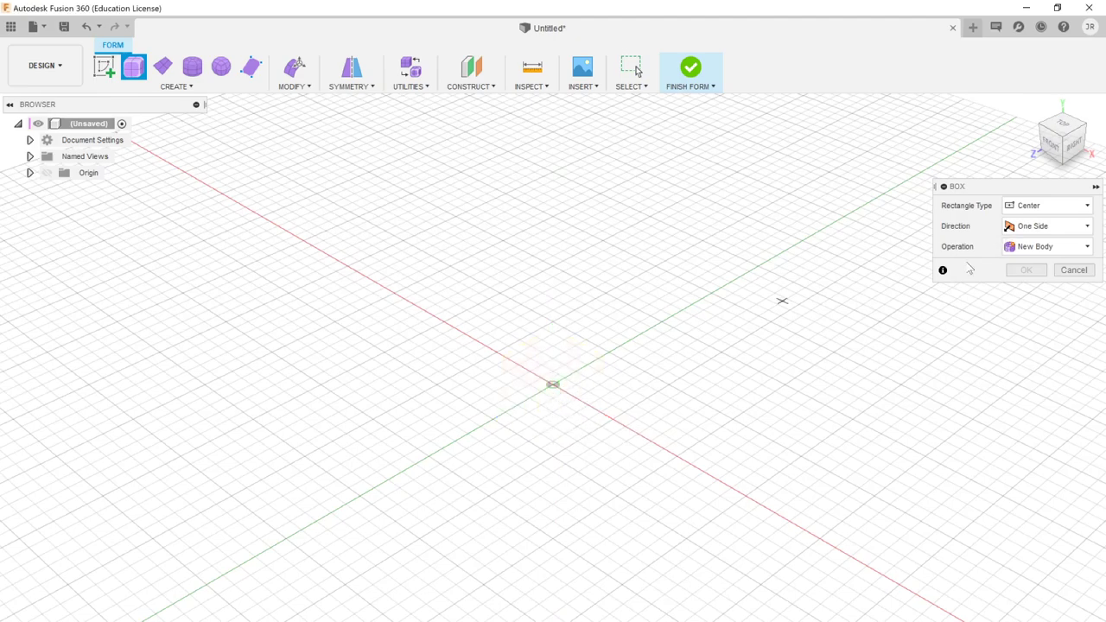
{"action": "left_click", "coordinate": [553, 386]}
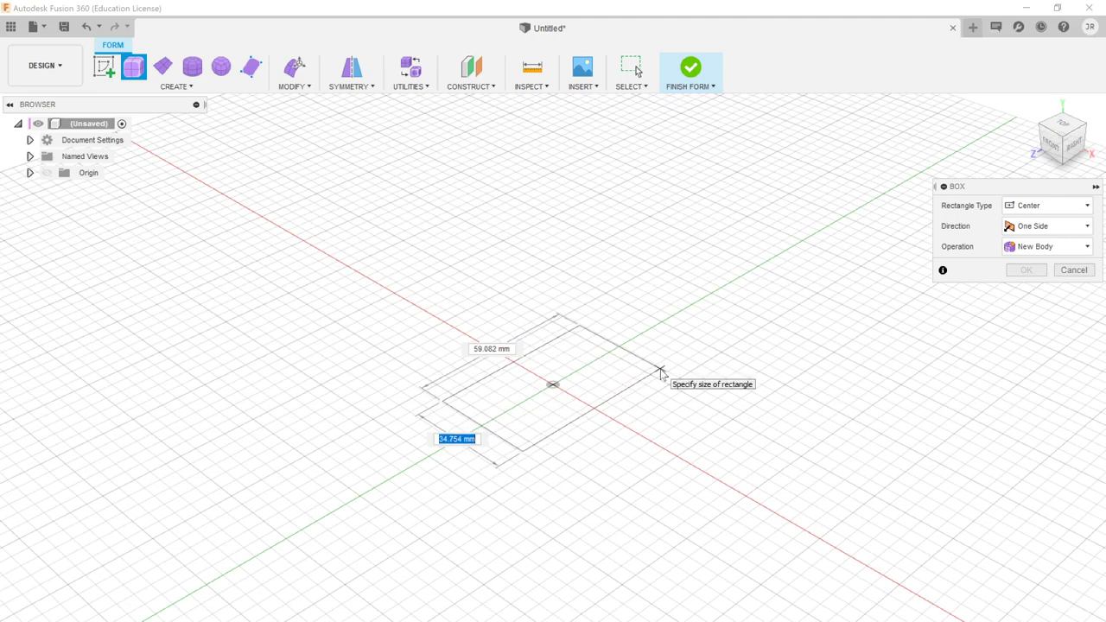
{"action": "type", "text": "30"}
{"action": "key", "text": "Tab"}
{"action": "type", "text": "60"}
{"action": "key", "text": "Return"}
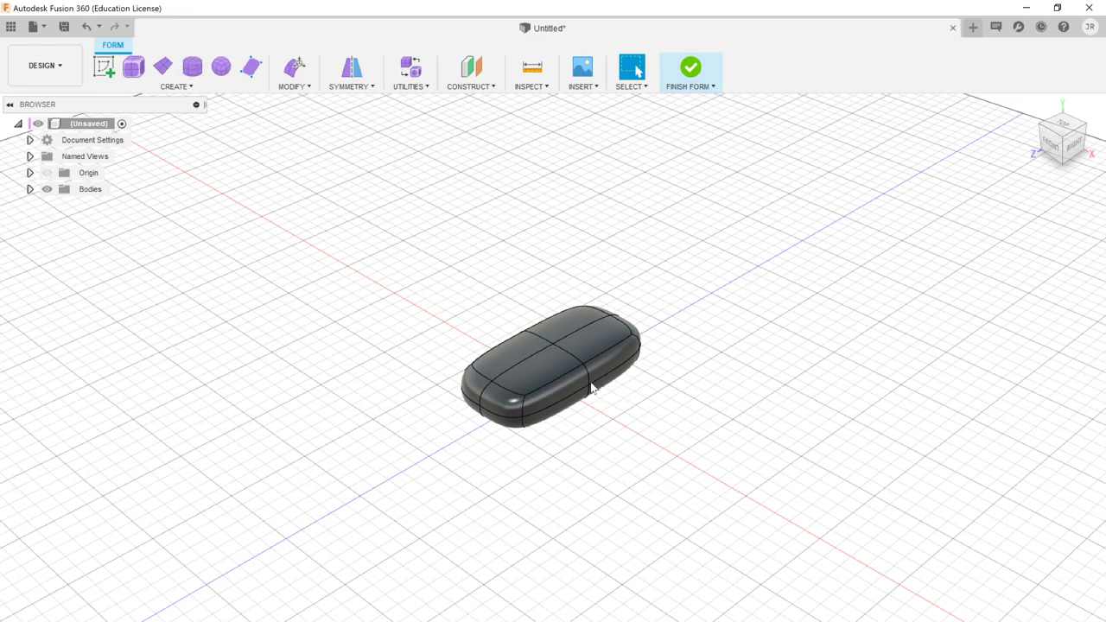
- Start Edit Form on the box and select one of the top faces beside its right long side
{"action": "scroll", "coordinate": [592, 385], "scroll_direction": "up", "scroll_amount": 3}
{"action": "middle_click_drag", "start_coordinate": [578, 456], "coordinate": [510, 365], "text": "shift"}
{"action": "scroll", "coordinate": [545, 367], "scroll_direction": "up", "scroll_amount": 2}
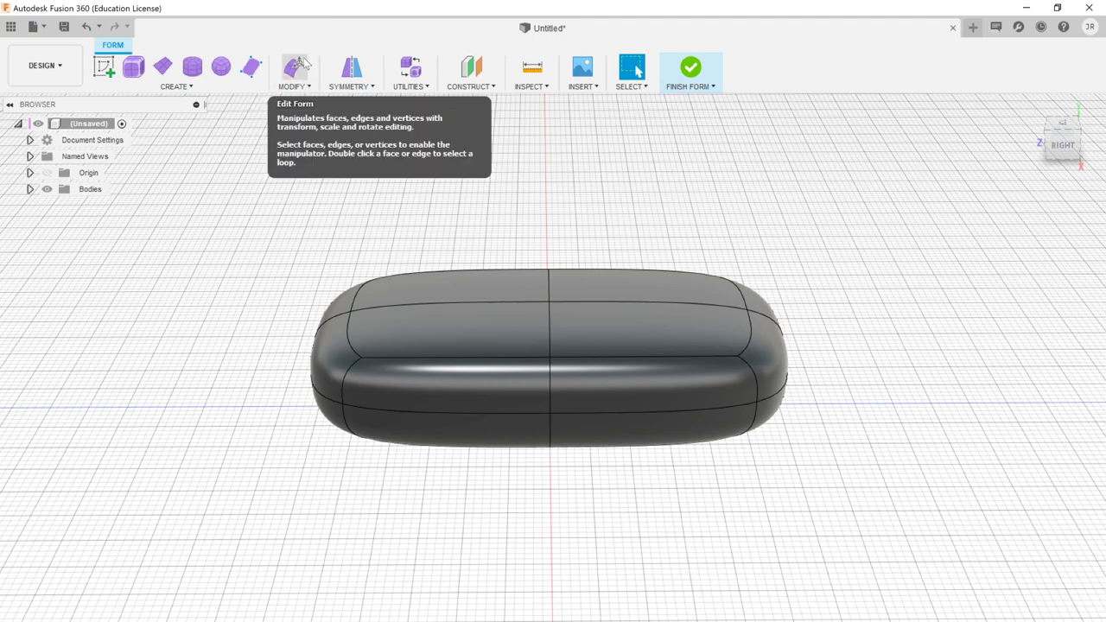
{"action": "left_click", "coordinate": [305, 88]}
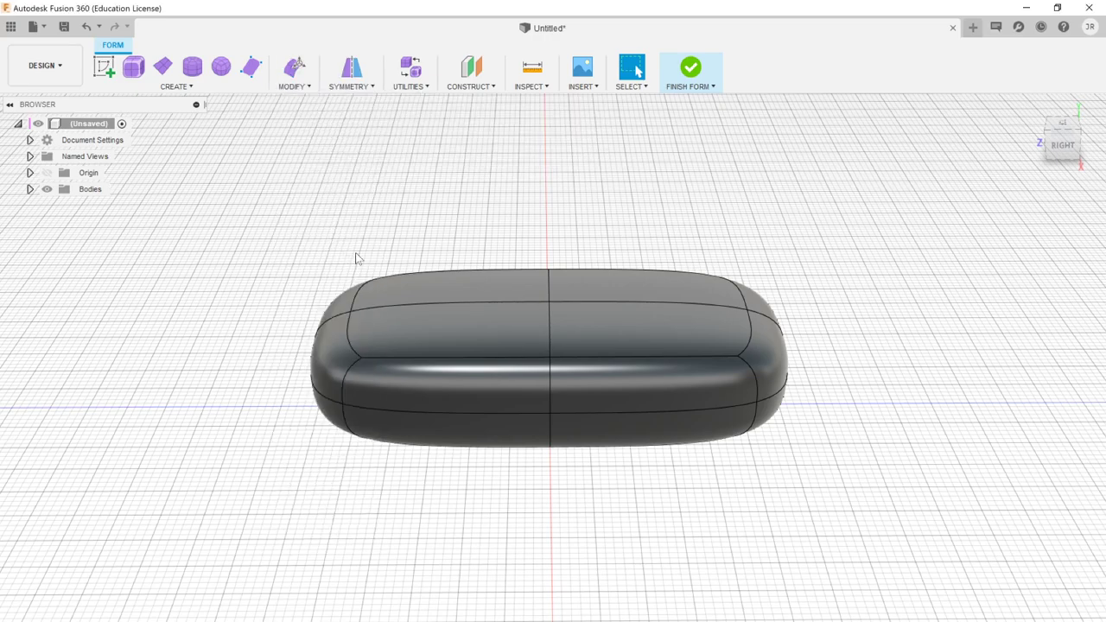
{"action": "key", "text": "e"}
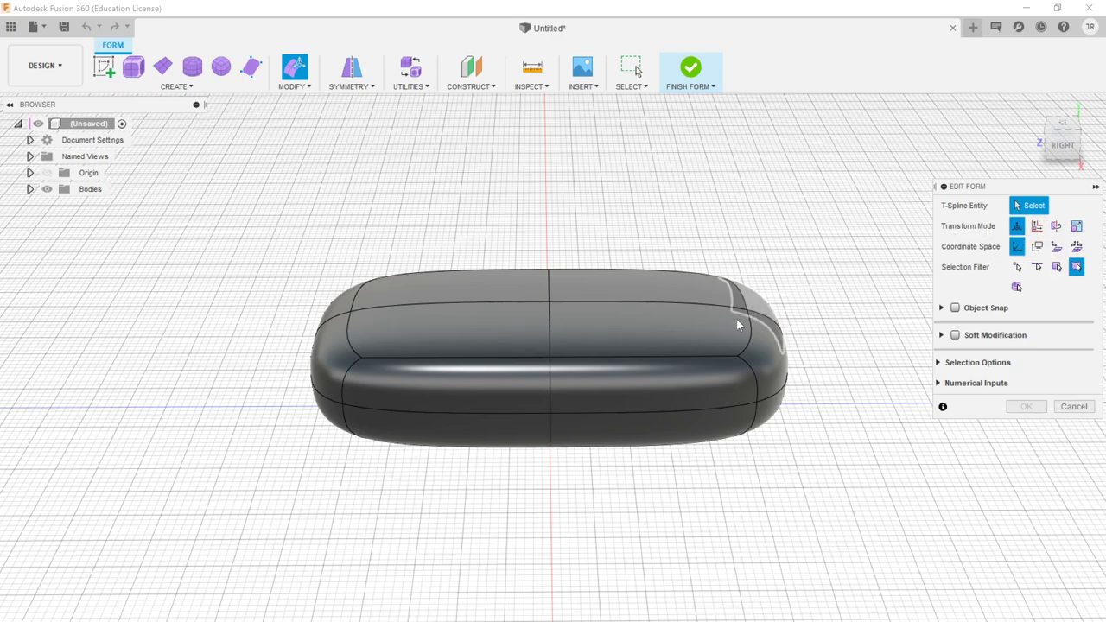
{"action": "left_click", "coordinate": [626, 329]}
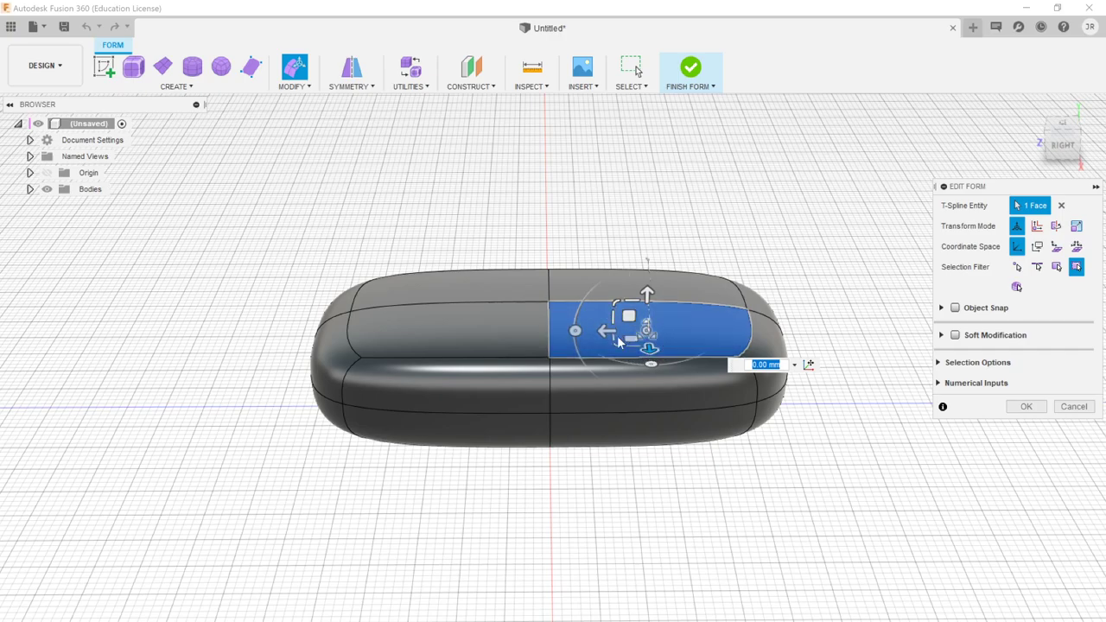
- Try moving the selected top face vertically in translation mode, and try rotating it in rotation mode
{"action": "left_click", "coordinate": [1037, 227]}
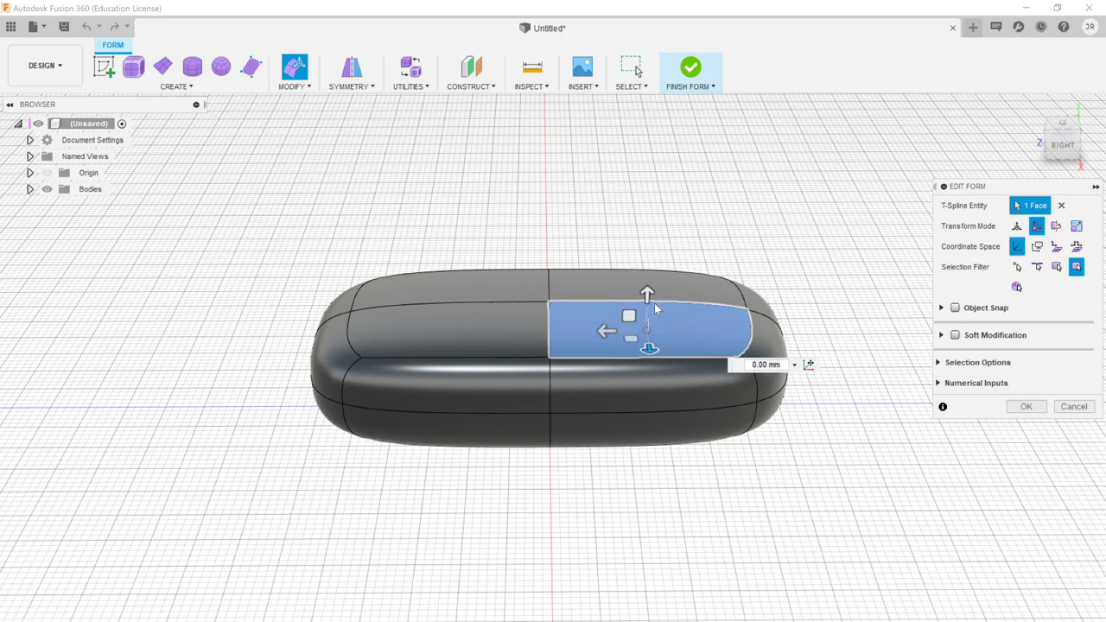
{"action": "mouse_move", "coordinate": [647, 292]}
{"action": "left_mouse_down"}
{"action": "mouse_move", "coordinate": [654, 149]}
{"action": "mouse_move", "coordinate": [664, 324]}
{"action": "mouse_move", "coordinate": [664, 298]}
{"action": "left_mouse_up"}
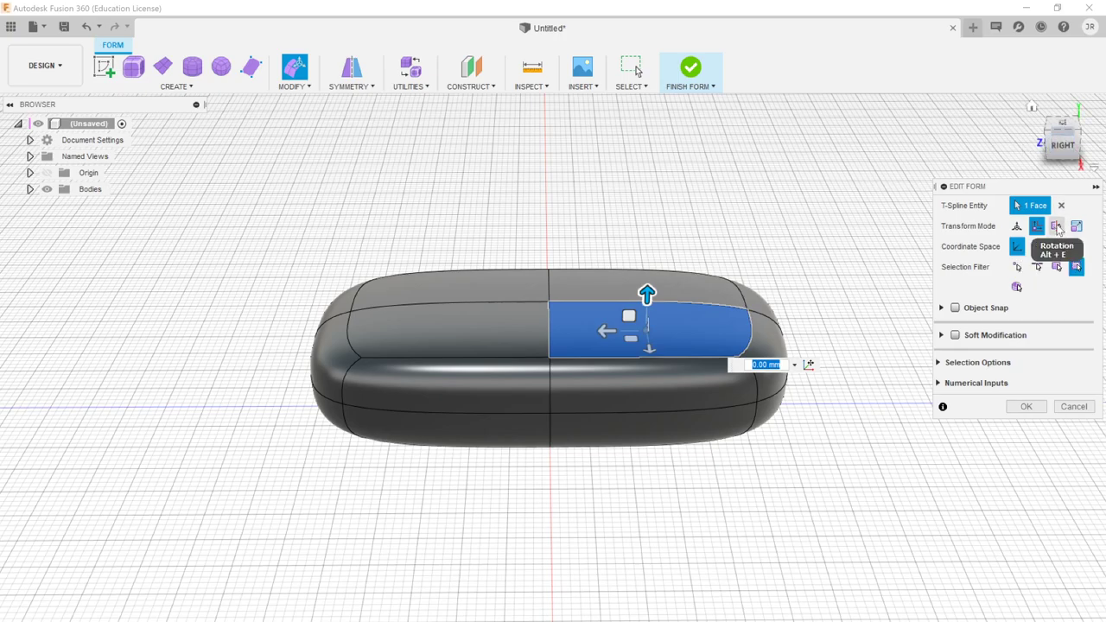
{"action": "left_click", "coordinate": [1056, 226]}
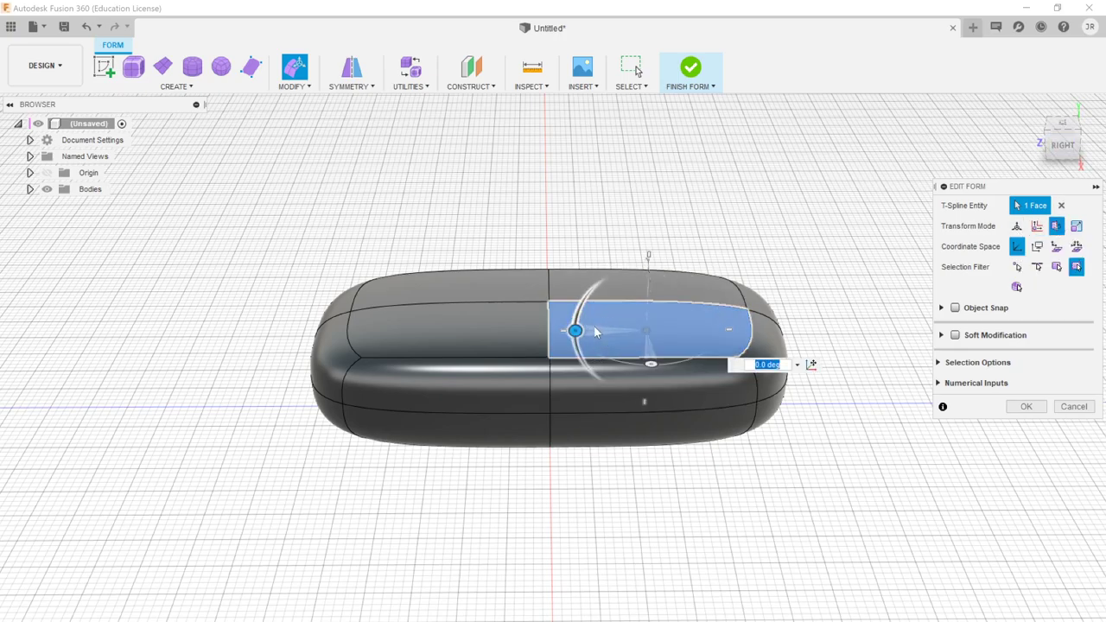
{"action": "left_click_drag", "start_coordinate": [575, 330], "coordinate": [550, 330]}
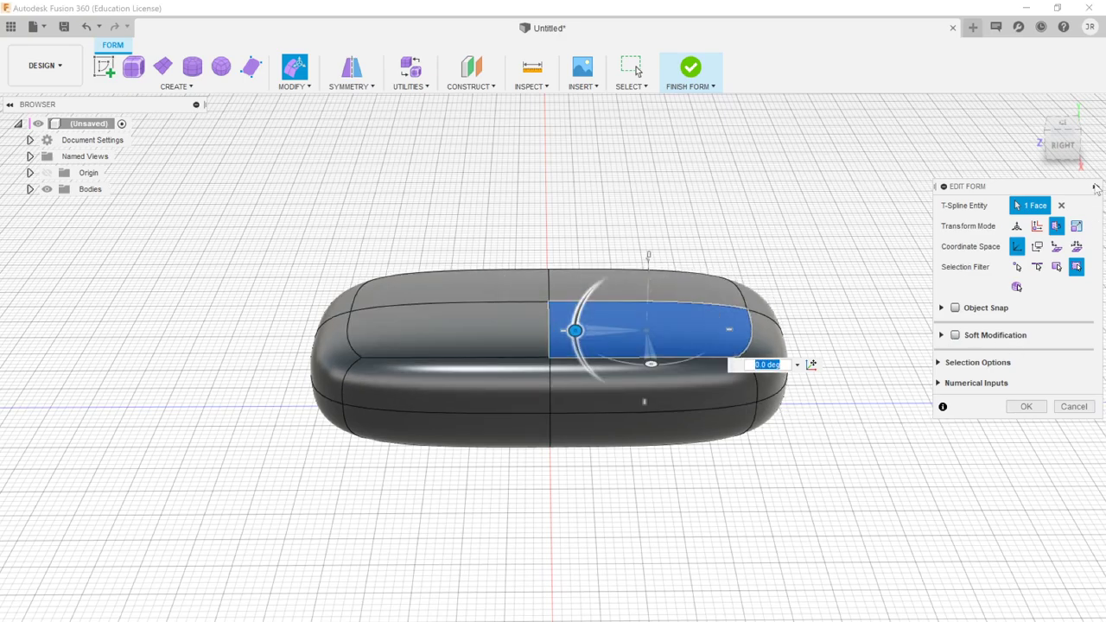
- Try scaling the selected top face by a factor of about 2.17 in scale mode, and undo it
{"action": "left_click", "coordinate": [1075, 225]}
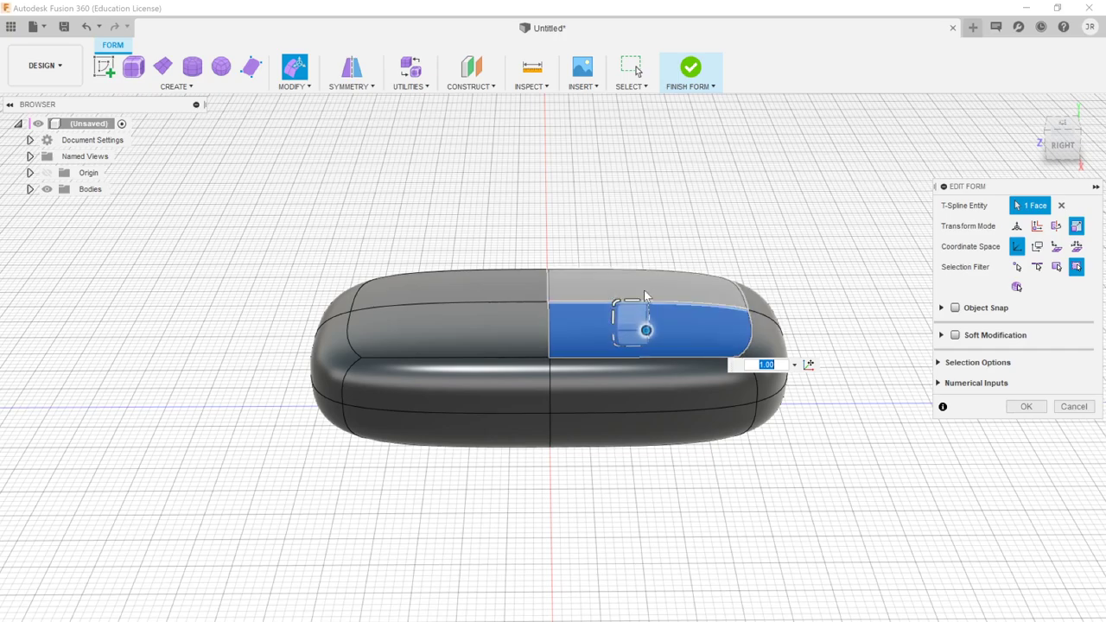
{"action": "mouse_move", "coordinate": [632, 302]}
{"action": "left_mouse_down"}
{"action": "mouse_move", "coordinate": [641, 122]}
{"action": "mouse_move", "coordinate": [634, 316]}
{"action": "left_mouse_up"}
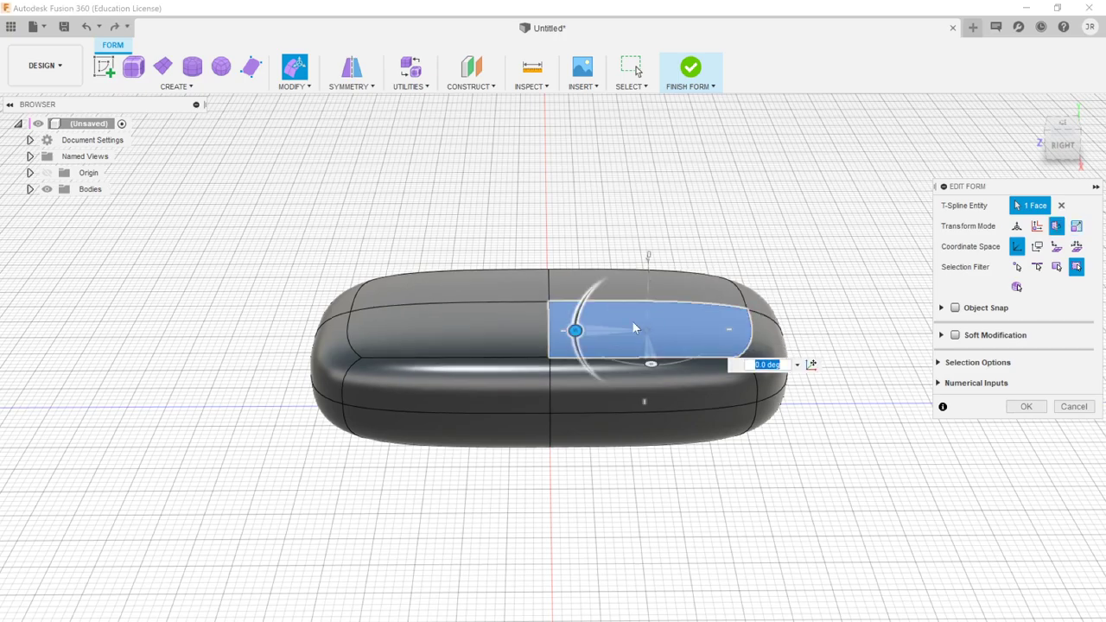
{"action": "left_click", "coordinate": [1076, 226]}
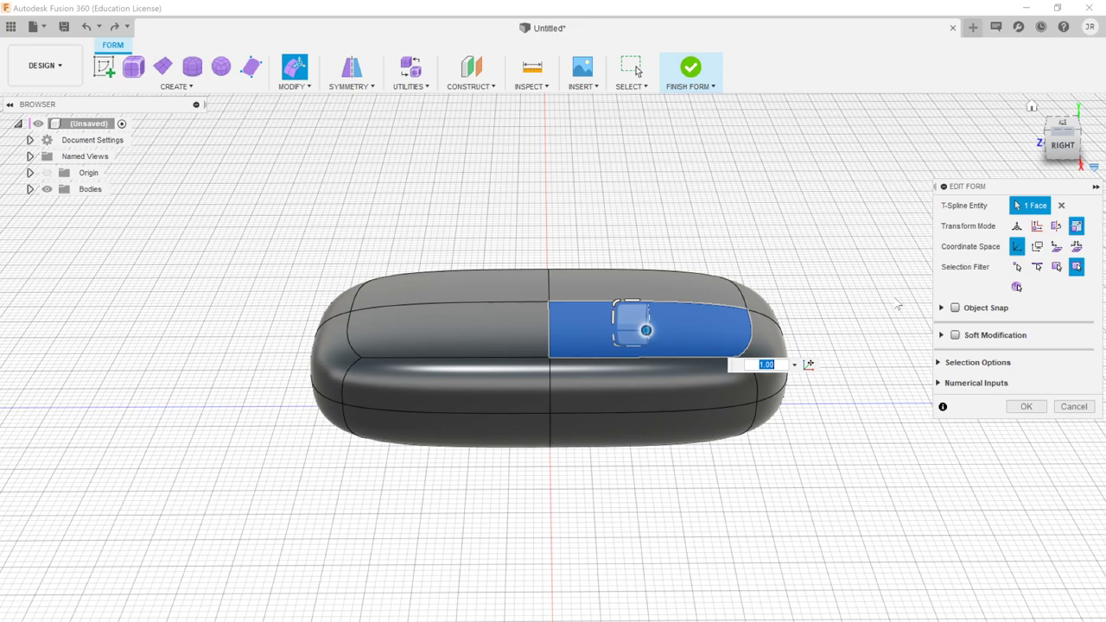
{"action": "left_click_drag", "start_coordinate": [637, 314], "coordinate": [581, 270]}
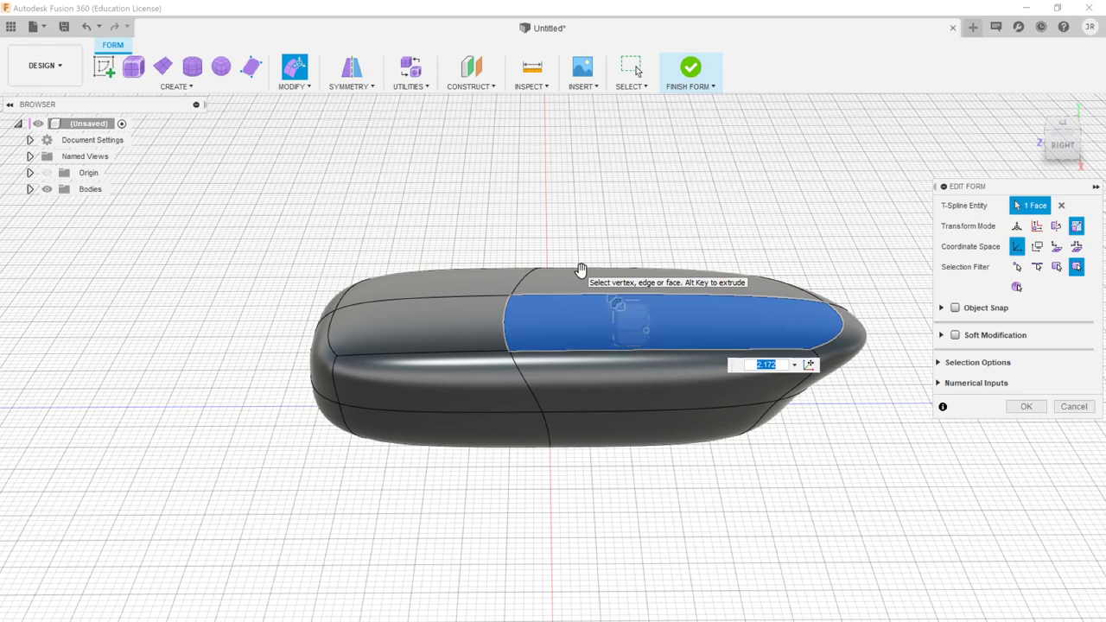
{"action": "key", "text": "ctrl+z"}
{"action": "middle_click_drag", "start_coordinate": [597, 527], "coordinate": [688, 464], "text": "shift"}
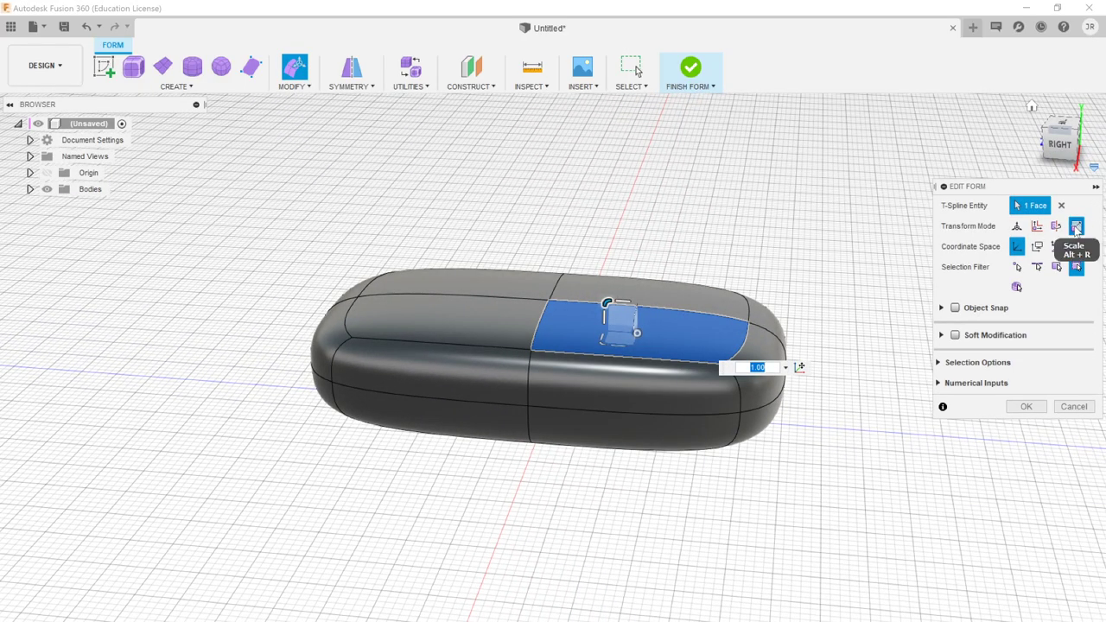
- Restore the combined transform manipulator and select a top face, an upper side edge and a corner vertex one after another
{"action": "left_click", "coordinate": [1015, 226]}
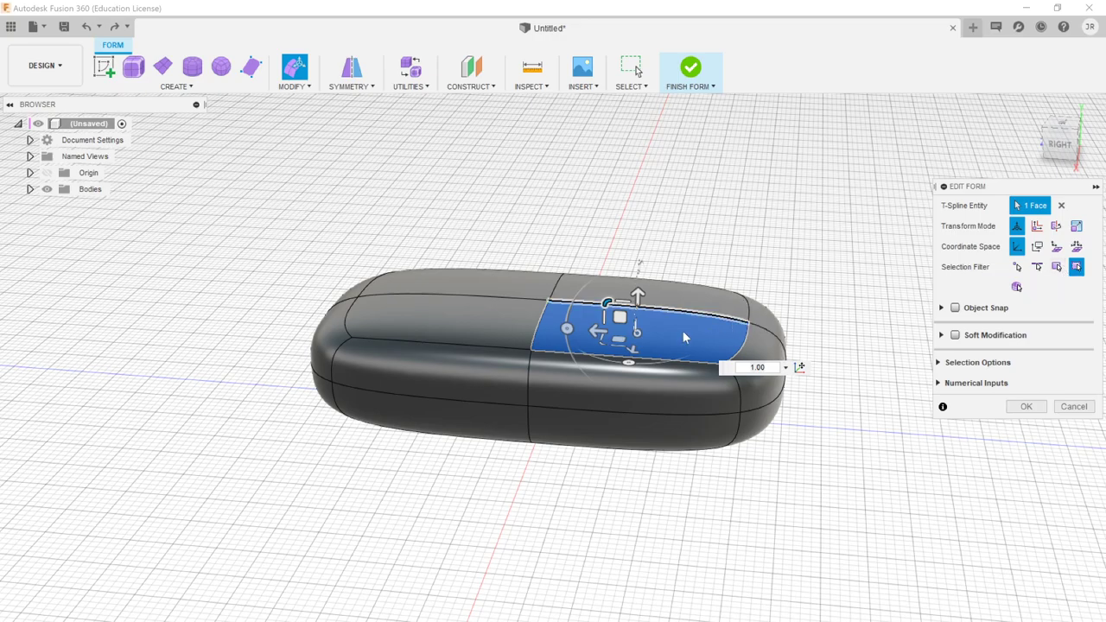
{"action": "left_click", "coordinate": [511, 340]}
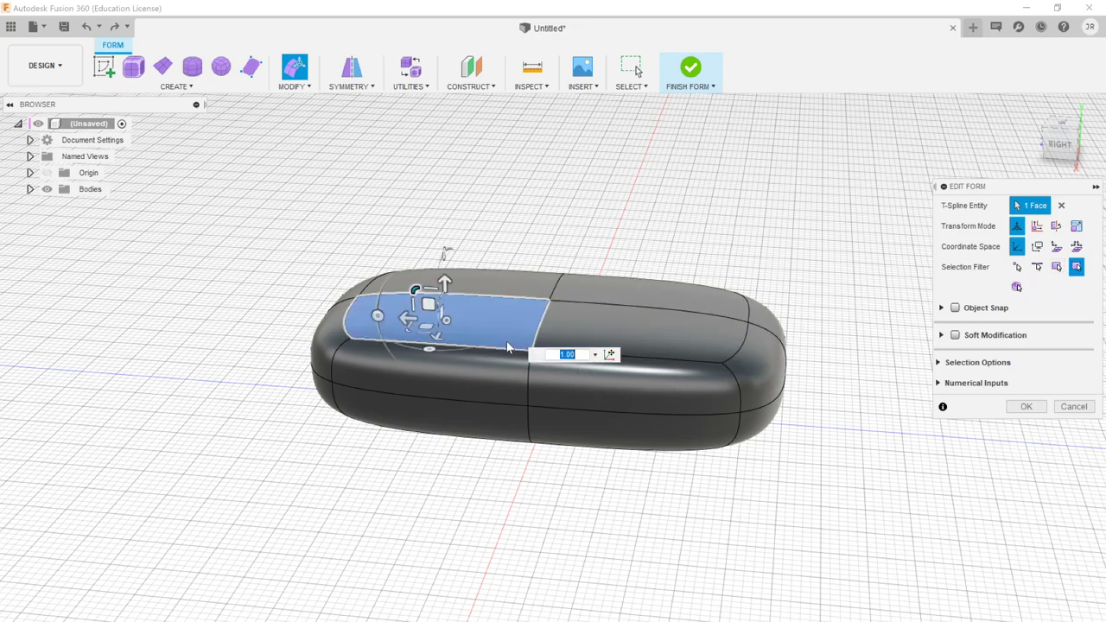
{"action": "left_click", "coordinate": [675, 361]}
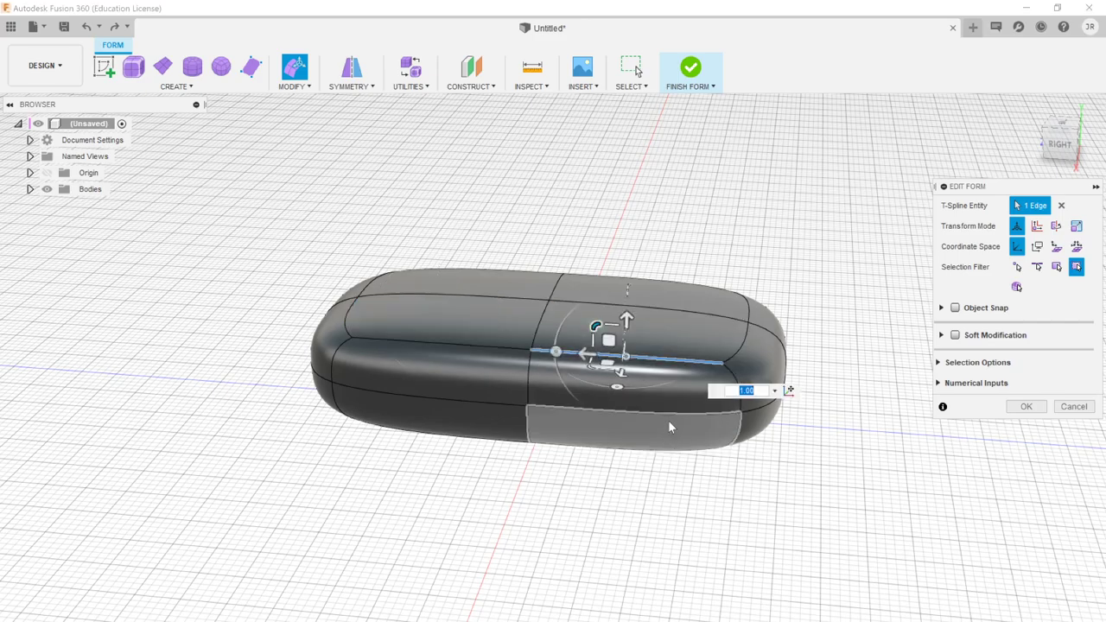
{"action": "left_click", "coordinate": [722, 363]}
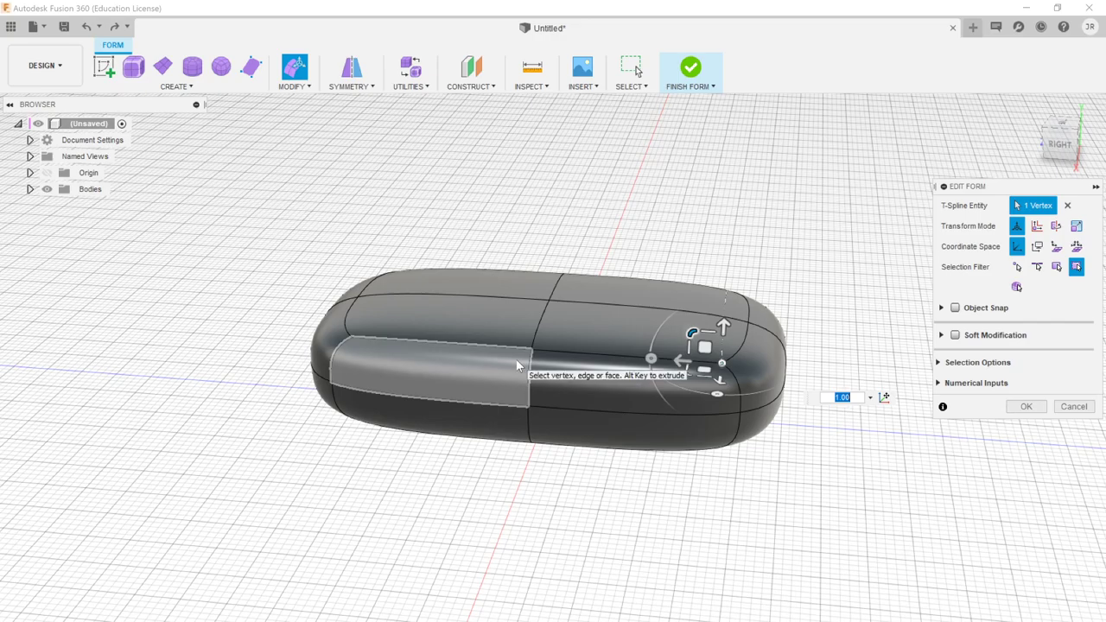
- Try a combined selection of a top face and a side edge, and single selections of the top faces and the middle side edge
{"action": "left_click", "coordinate": [516, 327]}
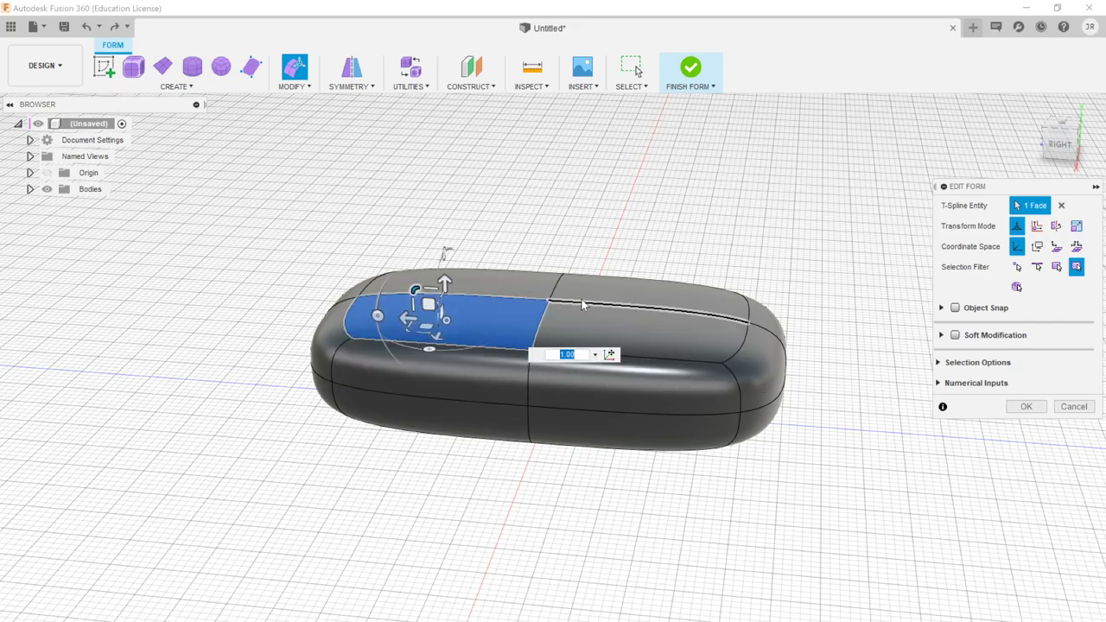
{"action": "left_click", "coordinate": [703, 415], "text": "shift"}
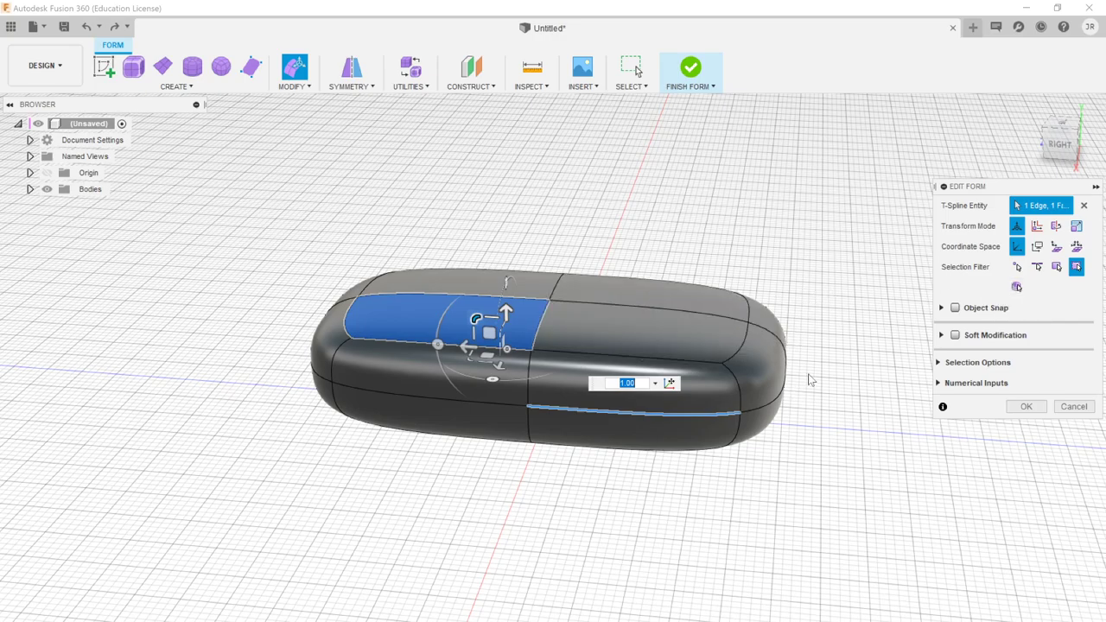
{"action": "left_click", "coordinate": [613, 325]}
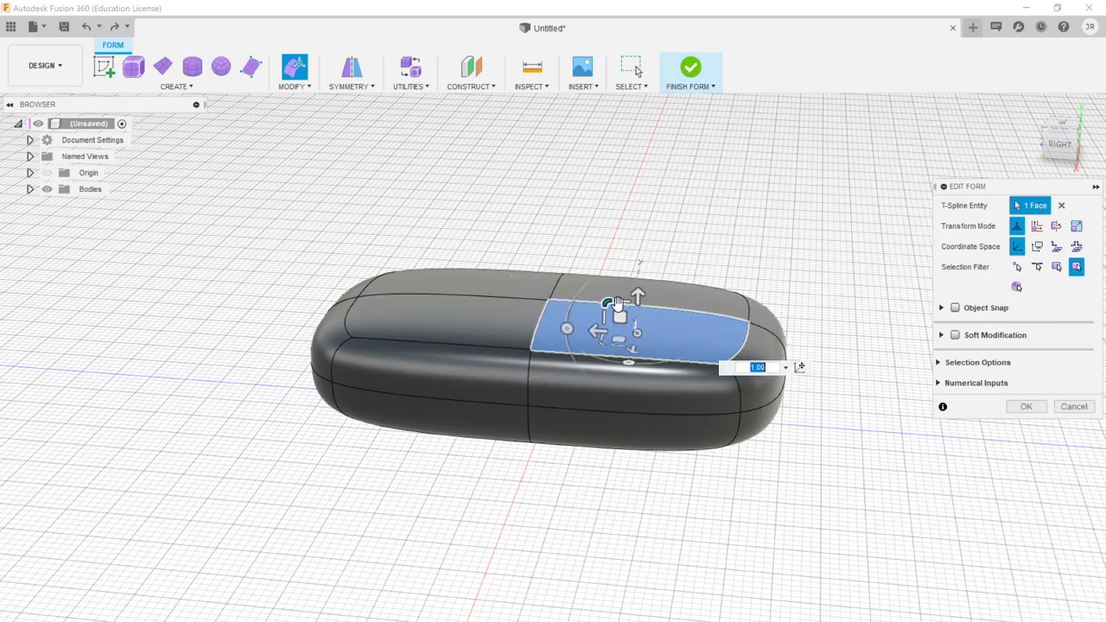
{"action": "left_click", "coordinate": [443, 324]}
{"action": "double_click", "coordinate": [462, 400]}
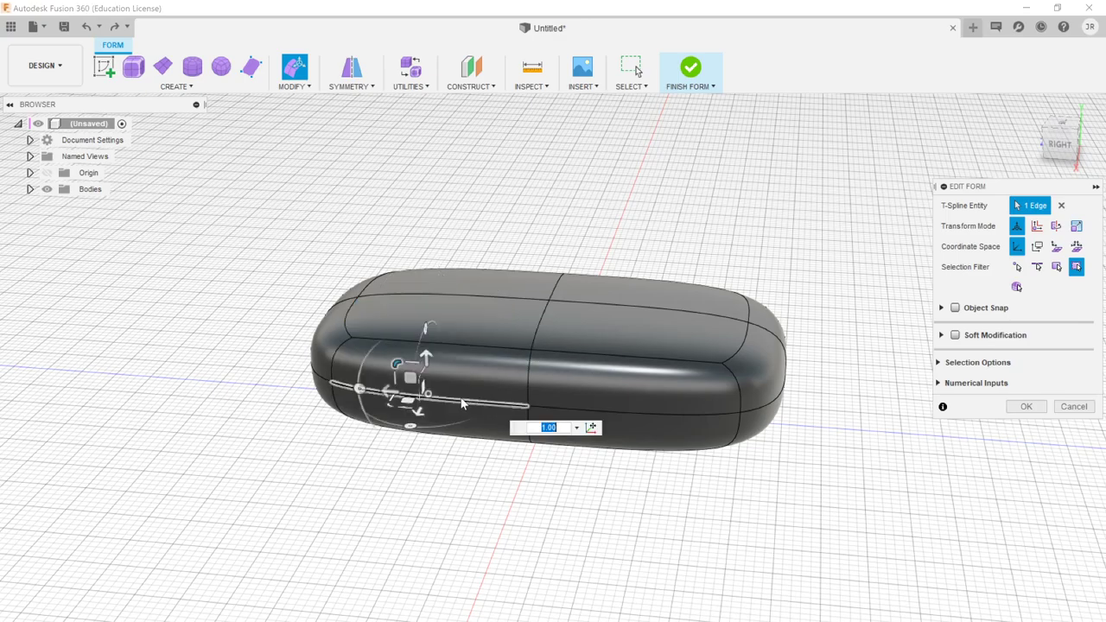
{"action": "left_click", "coordinate": [462, 401]}
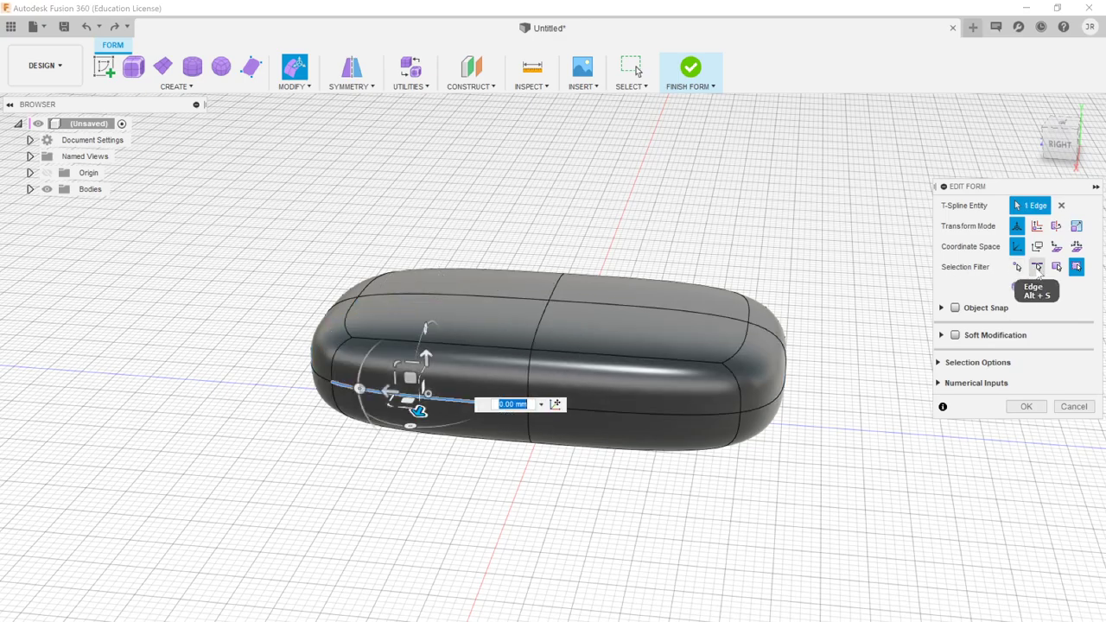
- Limit the selection filter to edges, clear the current selection and pick single edges on the box's top and side
{"action": "left_click", "coordinate": [1036, 267]}
{"action": "key", "text": "Escape"}
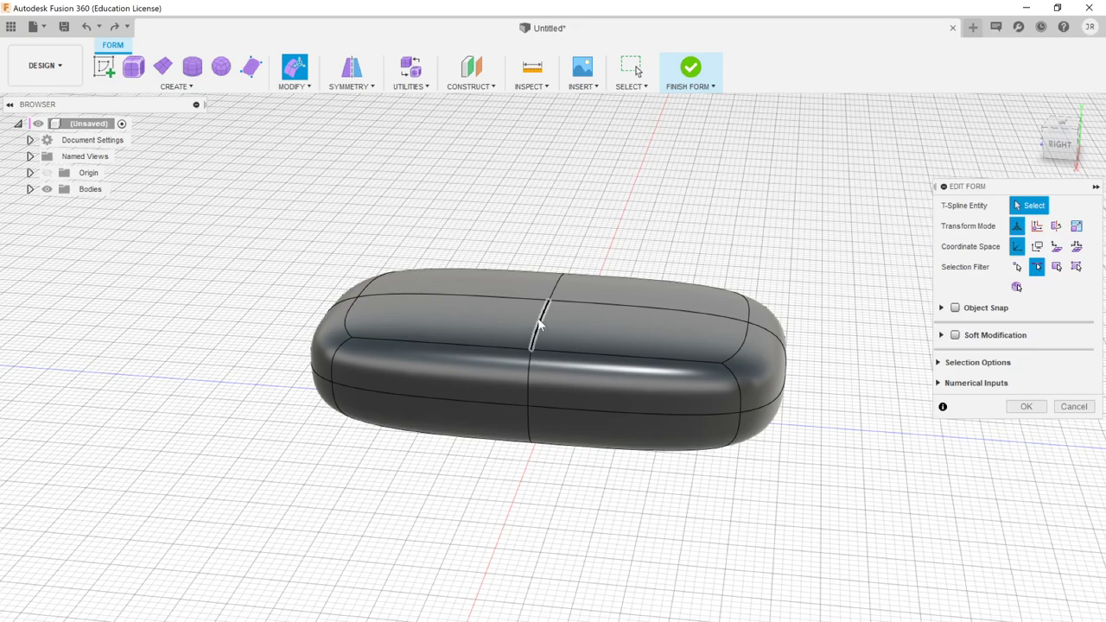
{"action": "left_click", "coordinate": [537, 324]}
{"action": "left_click", "coordinate": [431, 299]}
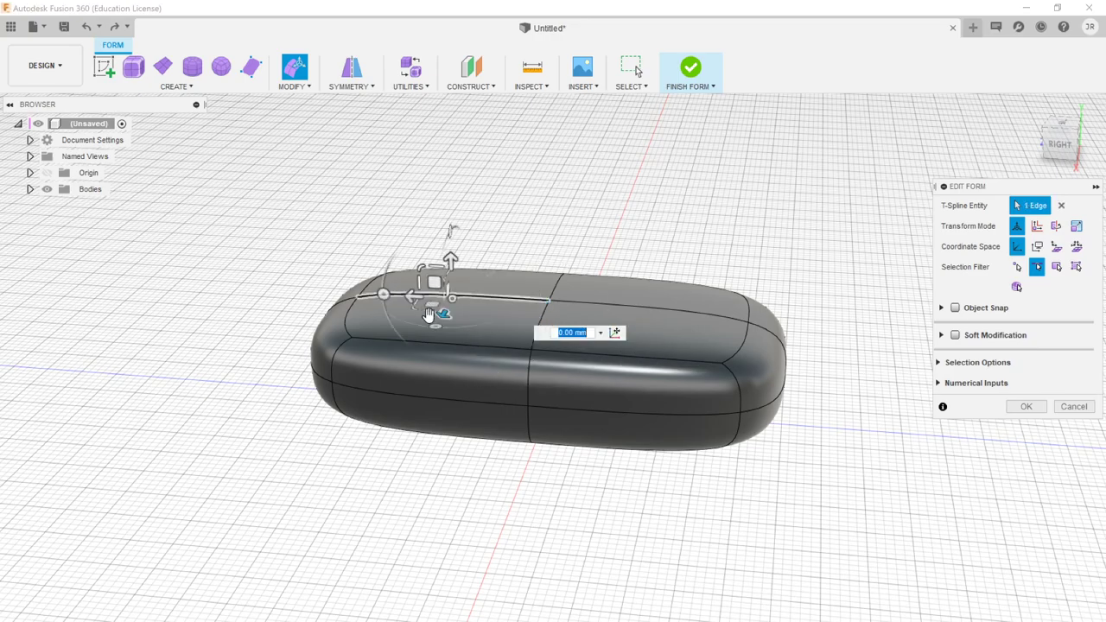
{"action": "left_click", "coordinate": [450, 398]}
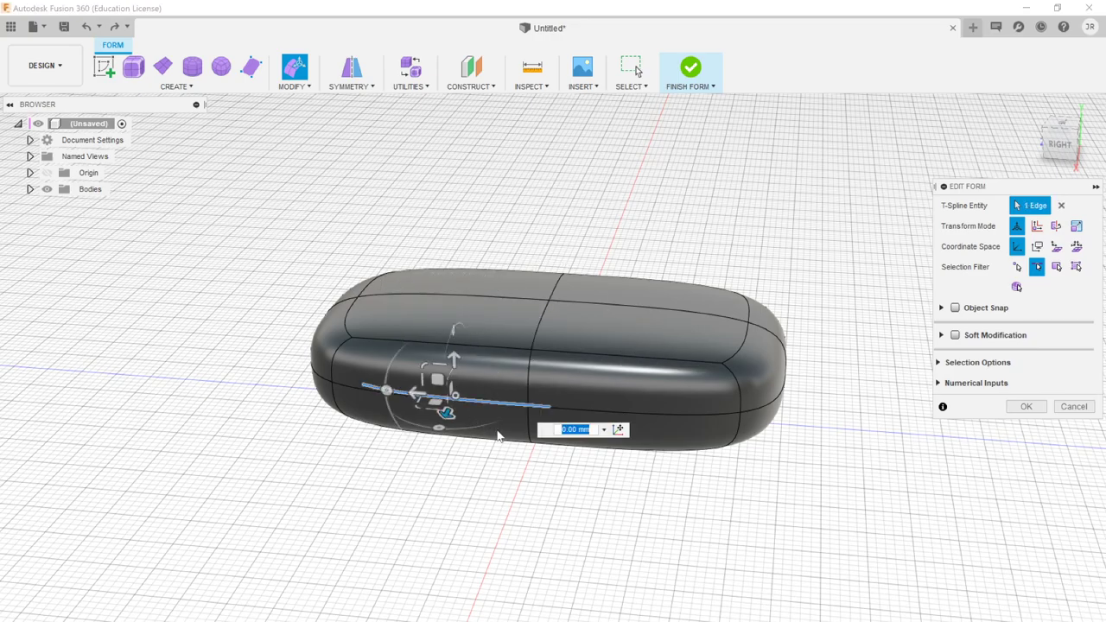
{"action": "left_click", "coordinate": [646, 361]}
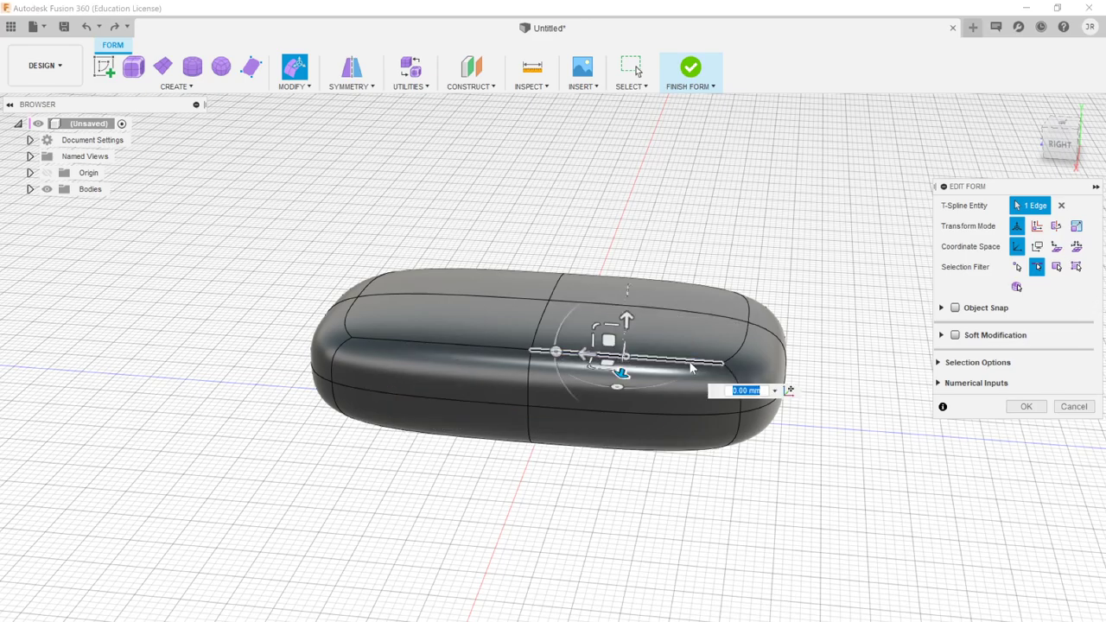
- Select the complete line of two edges along the upper rim of the box's right long side
{"action": "double_click", "coordinate": [689, 366]}
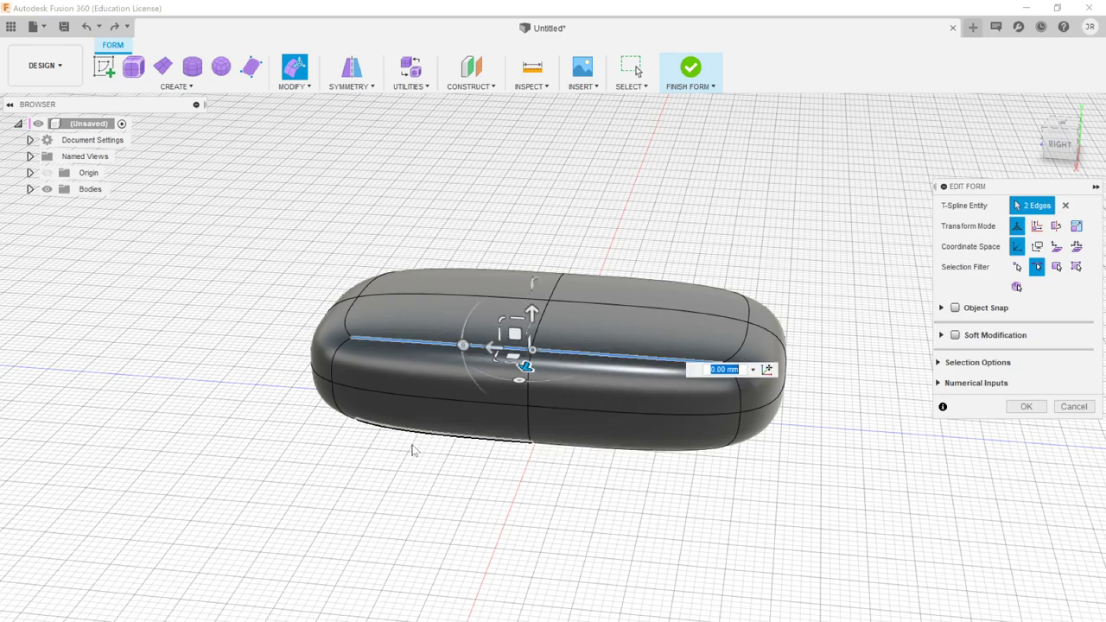
{"action": "left_click", "coordinate": [437, 445]}
{"action": "middle_click_drag", "start_coordinate": [437, 446], "coordinate": [480, 396], "text": "shift"}
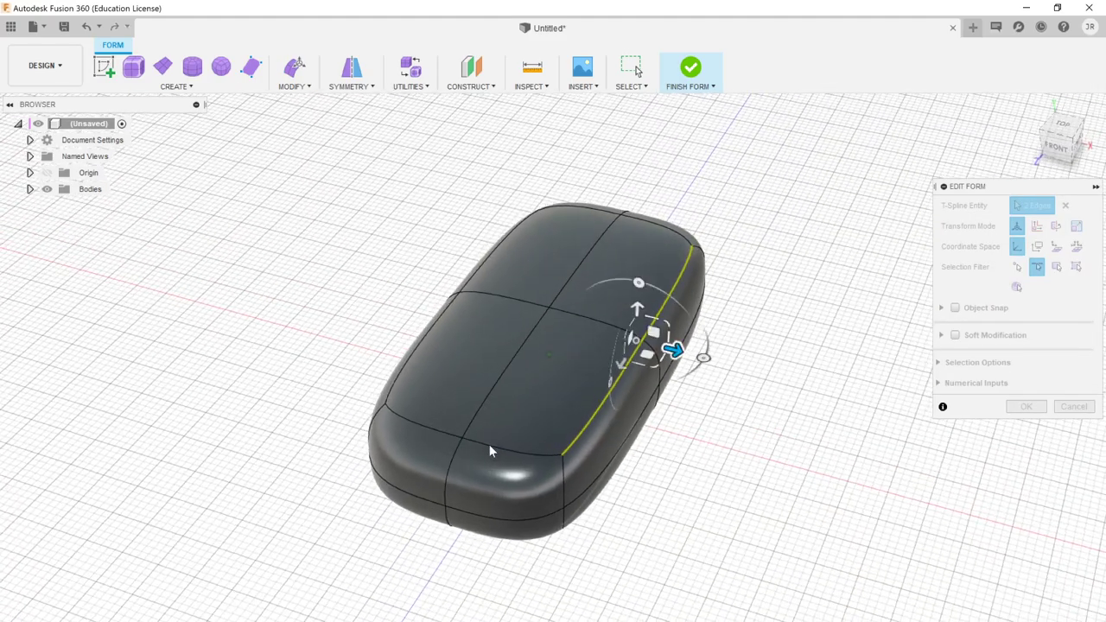
- Try selecting the whole lengthwise edge loop around the box and a pair of connected vertical edges at one corner
{"action": "double_click", "coordinate": [488, 404]}
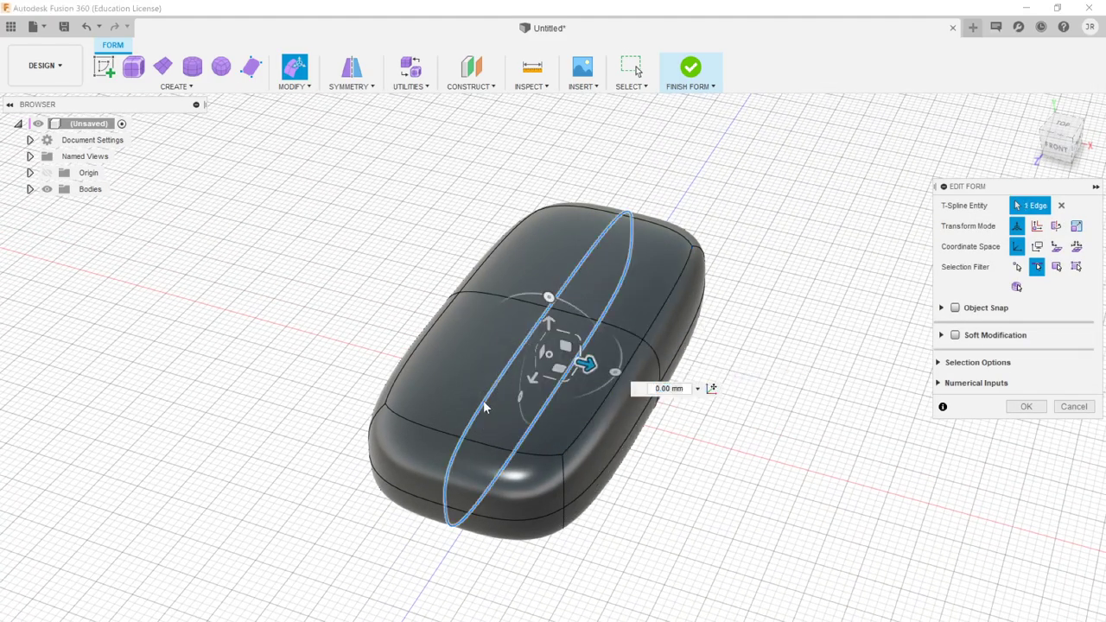
{"action": "middle_click_drag", "start_coordinate": [488, 404], "coordinate": [311, 311], "text": "shift"}
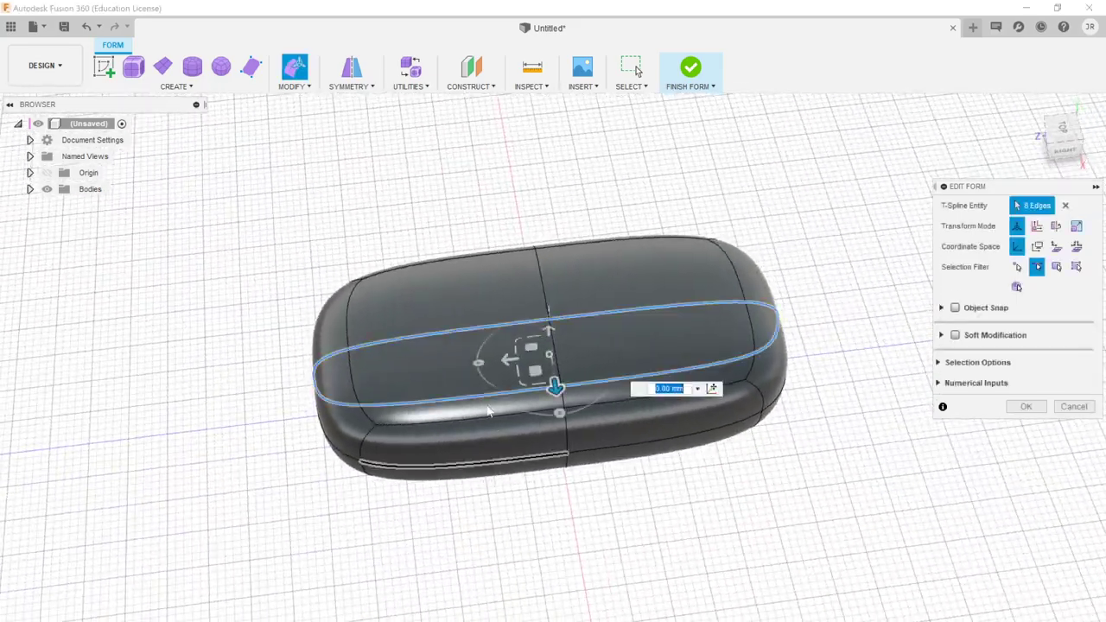
{"action": "middle_click_drag", "start_coordinate": [377, 484], "coordinate": [456, 445], "text": "shift"}
{"action": "left_click", "coordinate": [488, 441]}
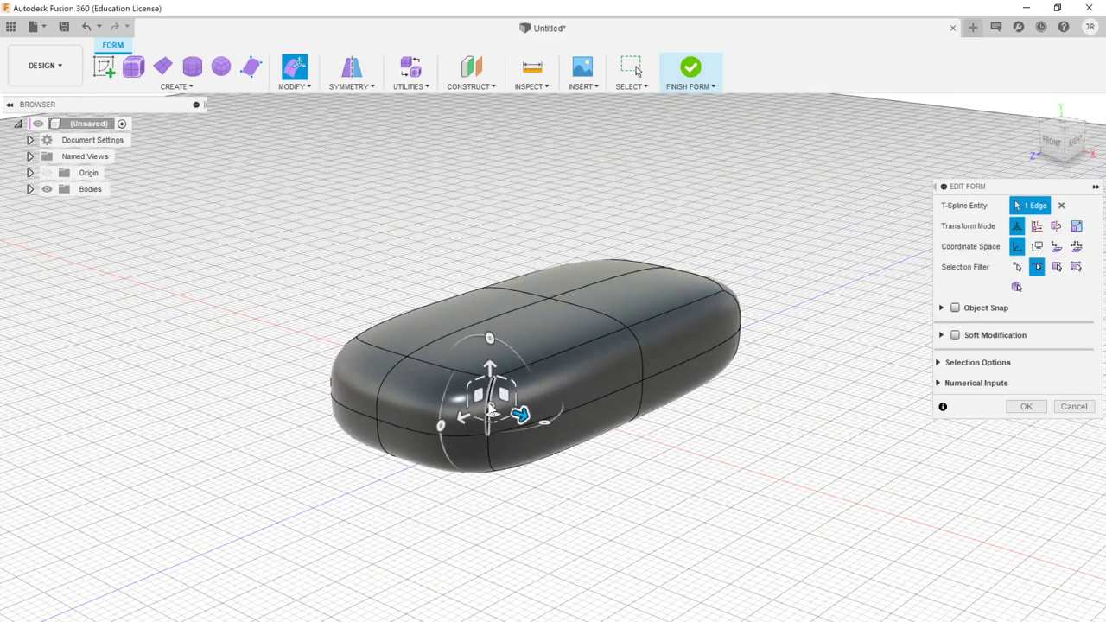
{"action": "left_click", "coordinate": [491, 393], "text": "shift"}
{"action": "middle_click_drag", "start_coordinate": [582, 574], "coordinate": [556, 605], "text": "shift"}
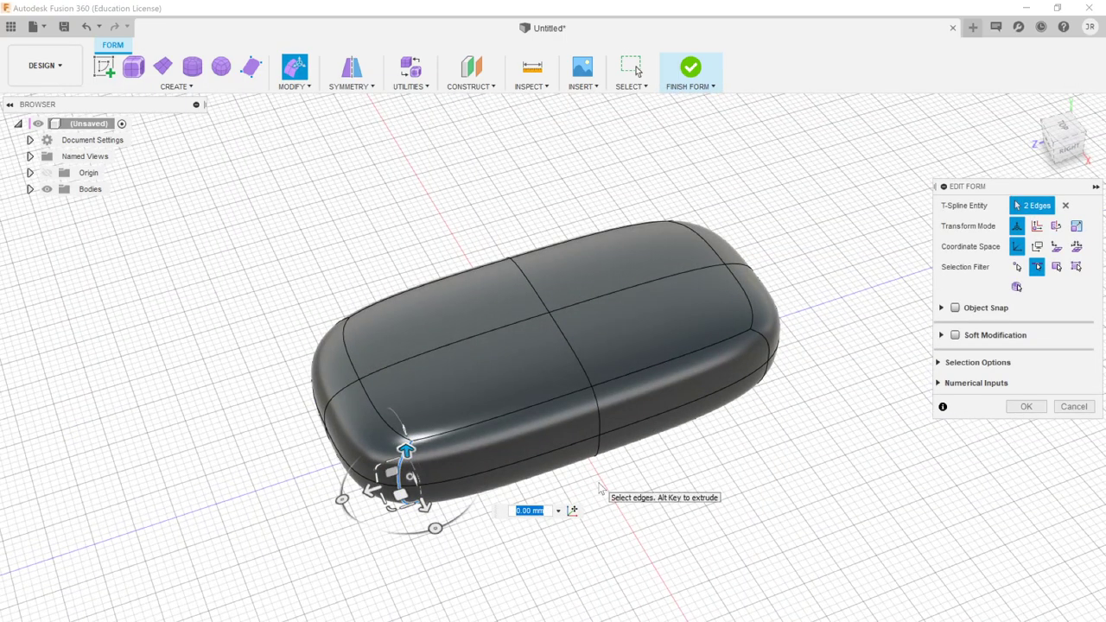
{"action": "left_click", "coordinate": [713, 553]}
- Limit the selection filter to vertices and pick the top centre, a top corner and a top end vertex one by one
{"action": "left_click", "coordinate": [1016, 266]}
{"action": "scroll", "coordinate": [605, 371], "scroll_direction": "up", "scroll_amount": 4}
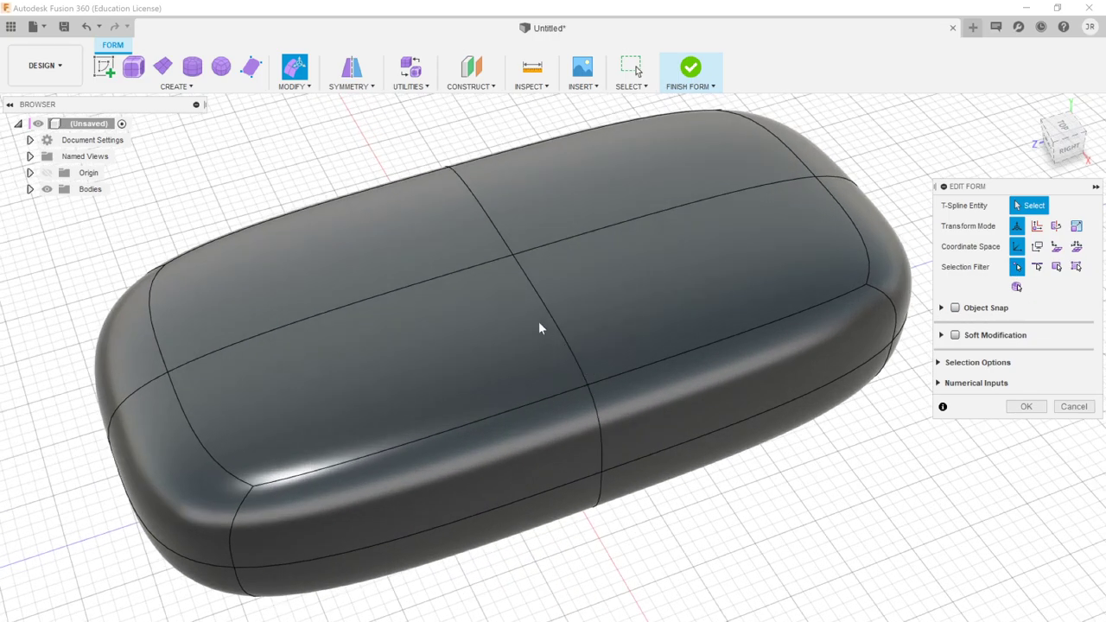
{"action": "scroll", "coordinate": [501, 255], "scroll_direction": "down", "scroll_amount": 4}
{"action": "left_click", "coordinate": [508, 259]}
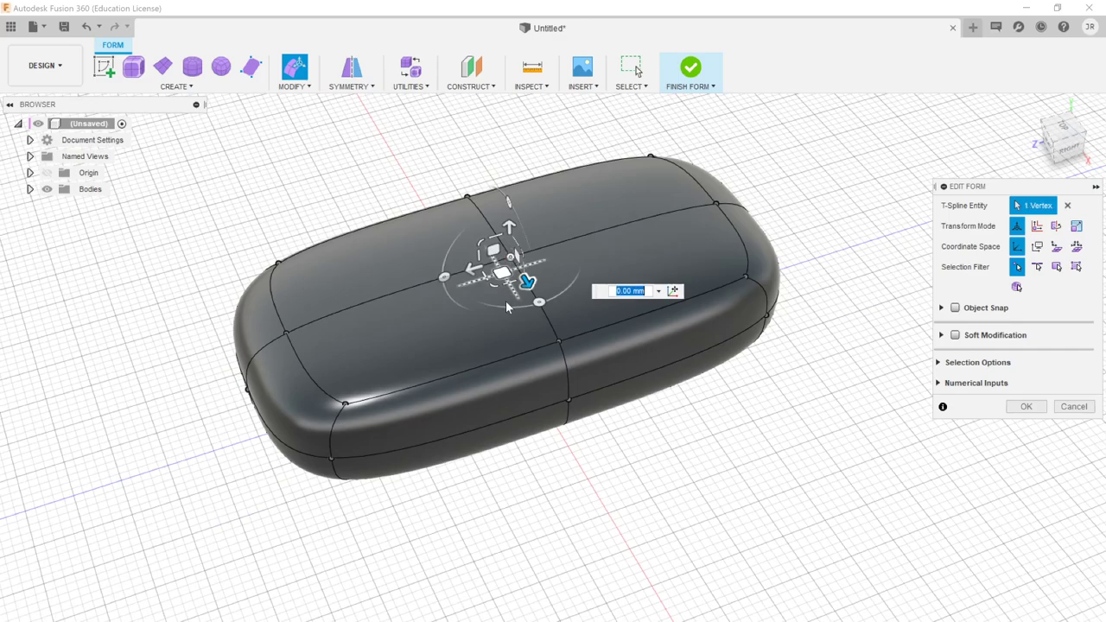
{"action": "left_click", "coordinate": [344, 403]}
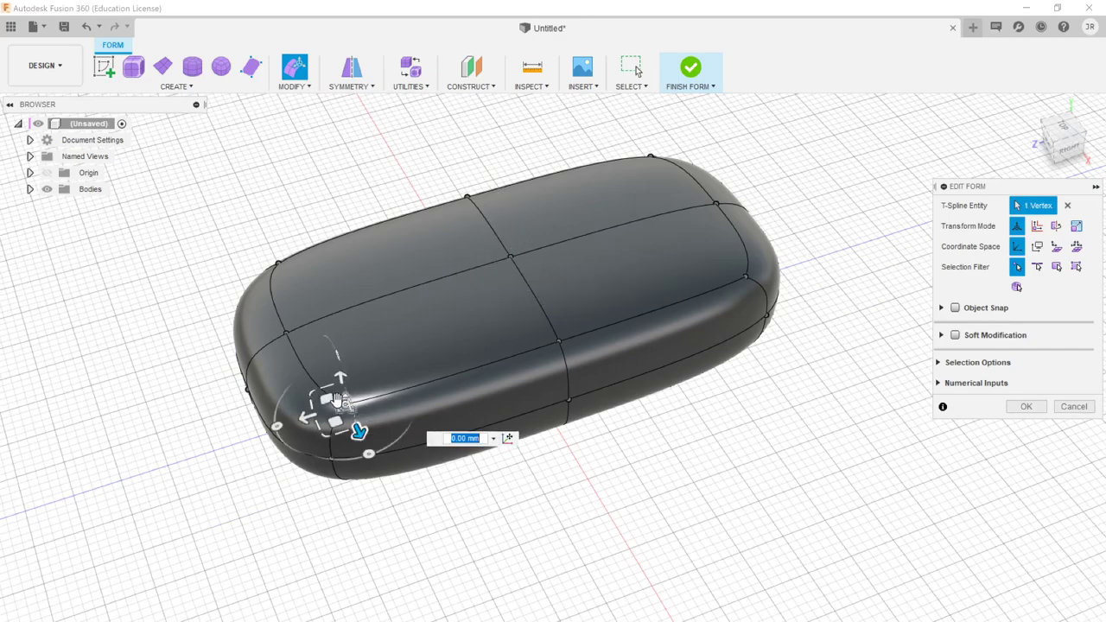
{"action": "left_click", "coordinate": [287, 335]}
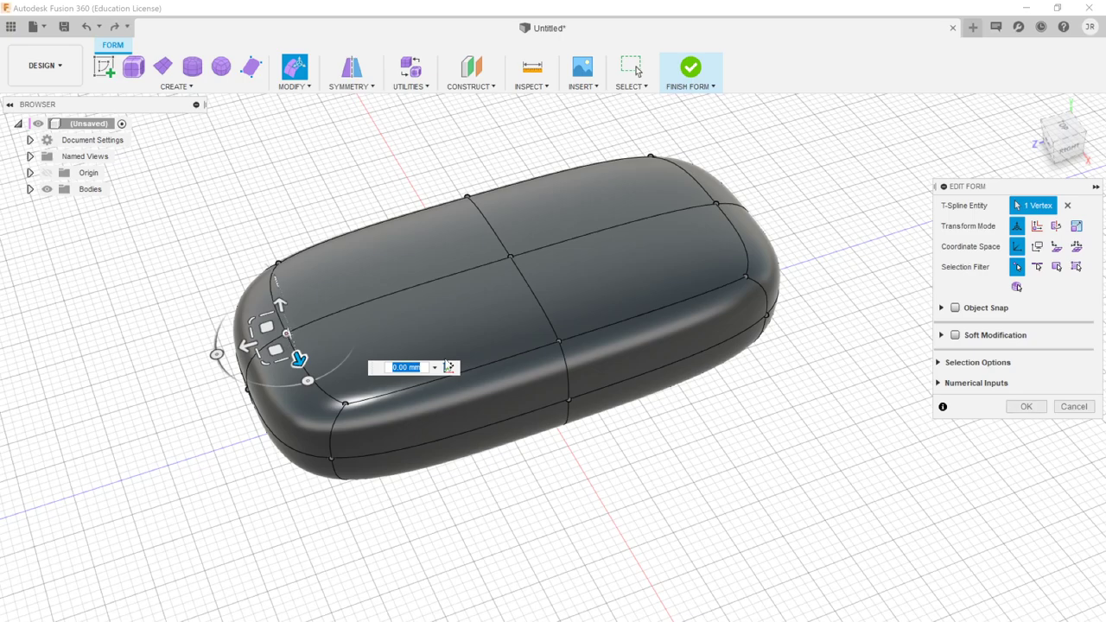
- Select the top centre vertex with the middle vertex of the adjacent long rim, try raising both 11 mm and reset the distance to 0
{"action": "left_click", "coordinate": [509, 259]}
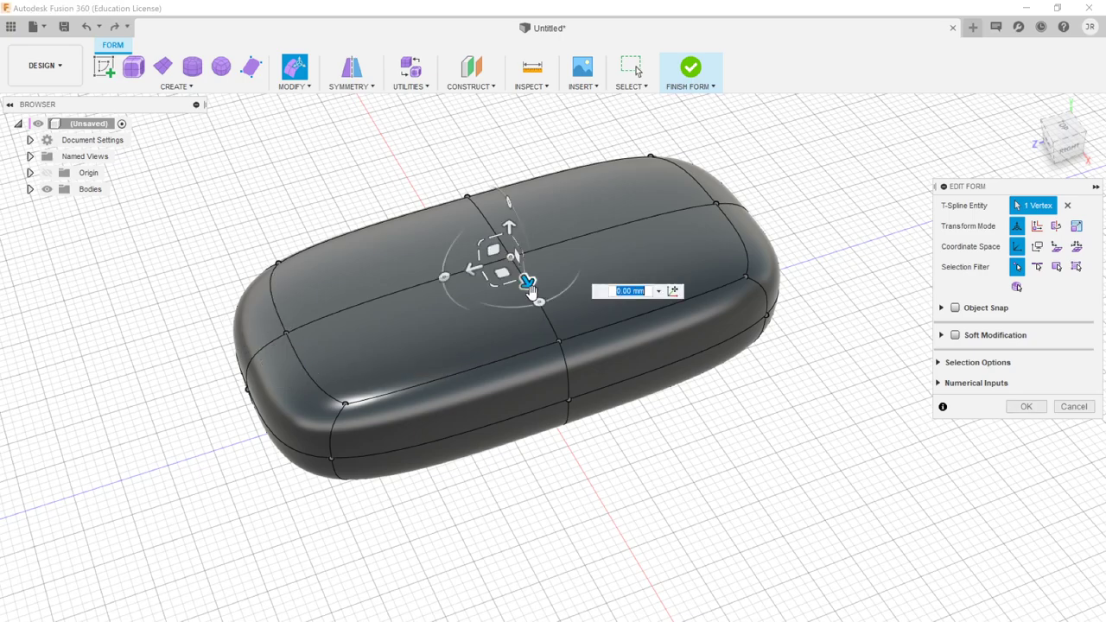
{"action": "left_click", "coordinate": [561, 345], "text": "shift"}
{"action": "left_click_drag", "start_coordinate": [533, 270], "coordinate": [540, 185]}
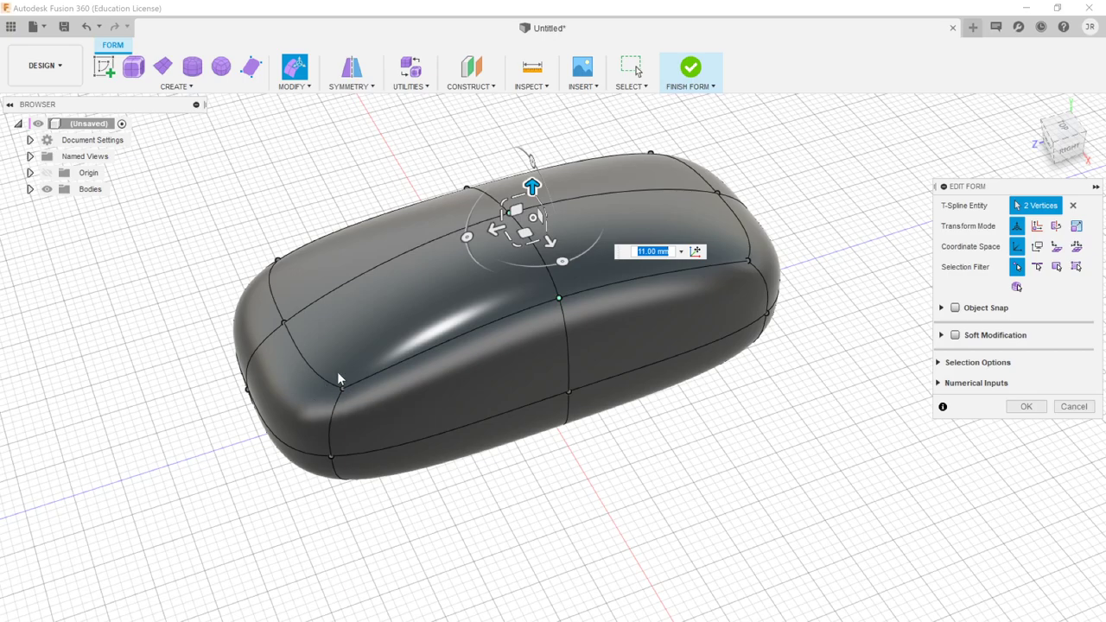
{"action": "type", "text": "0"}
{"action": "key", "text": "Return"}
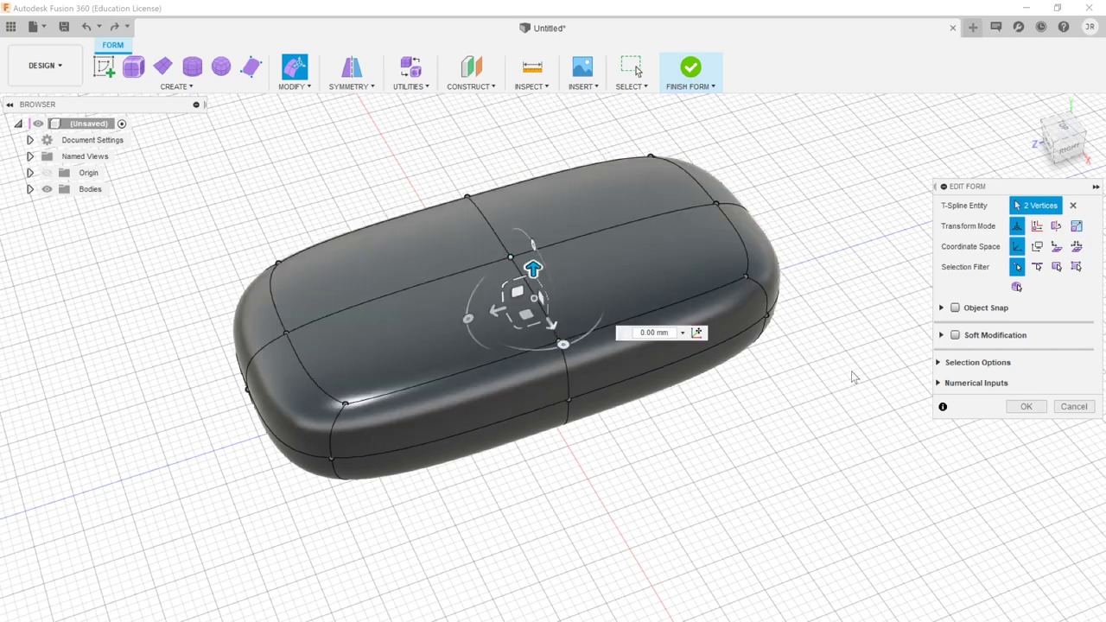
- Limit the selection filter to faces and pick single faces on the box's top and upper long side
{"action": "left_click", "coordinate": [1056, 266]}
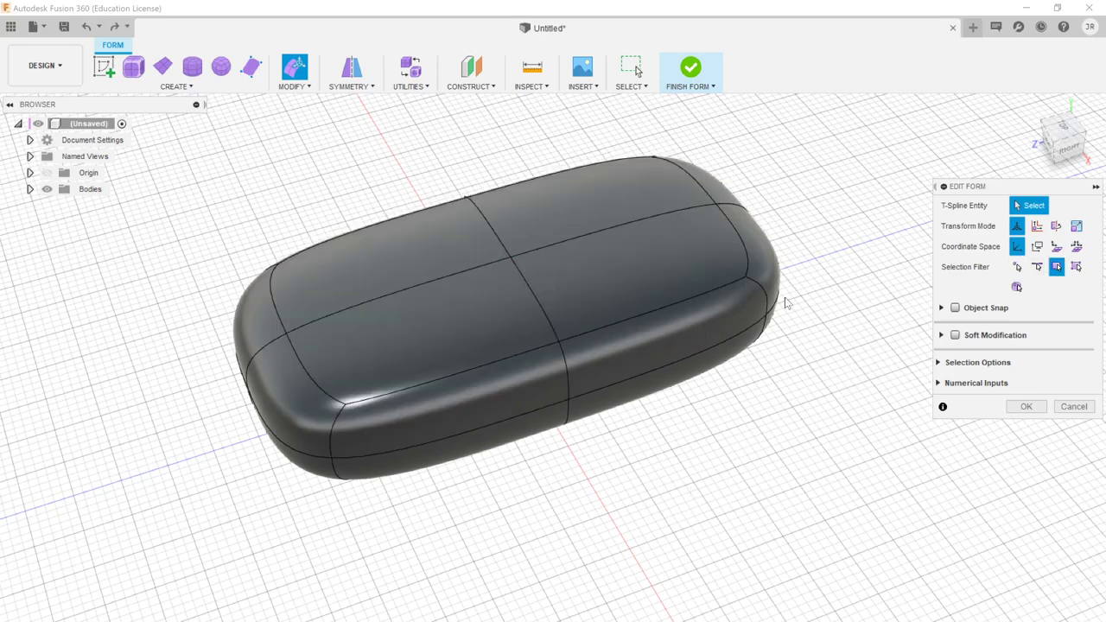
{"action": "left_click", "coordinate": [568, 298]}
{"action": "left_click", "coordinate": [449, 313]}
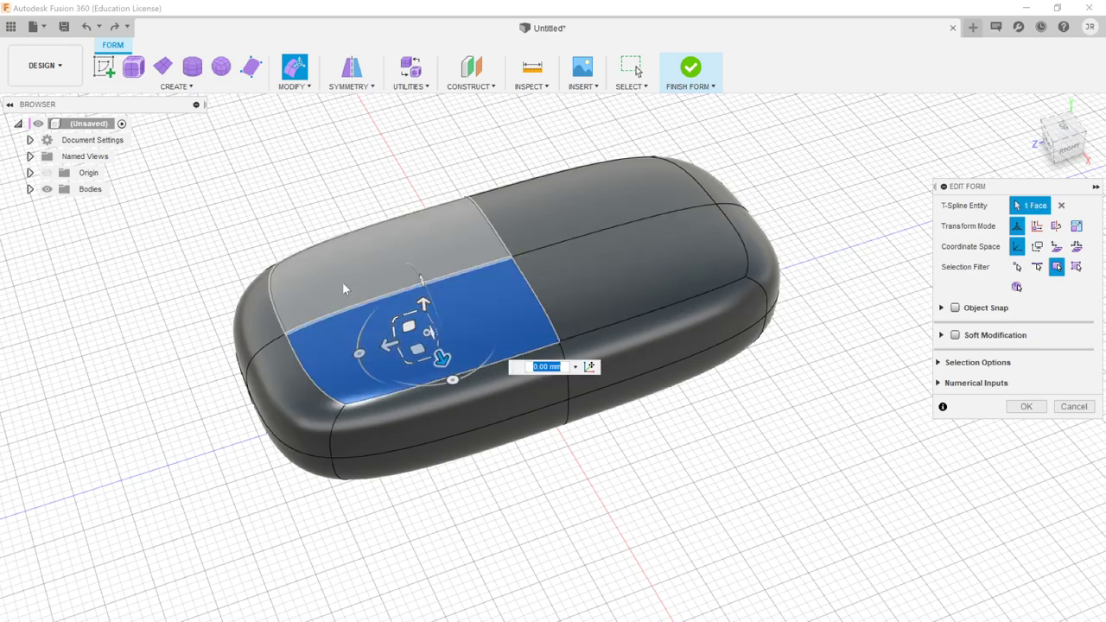
{"action": "left_click", "coordinate": [342, 285]}
{"action": "left_click", "coordinate": [436, 411]}
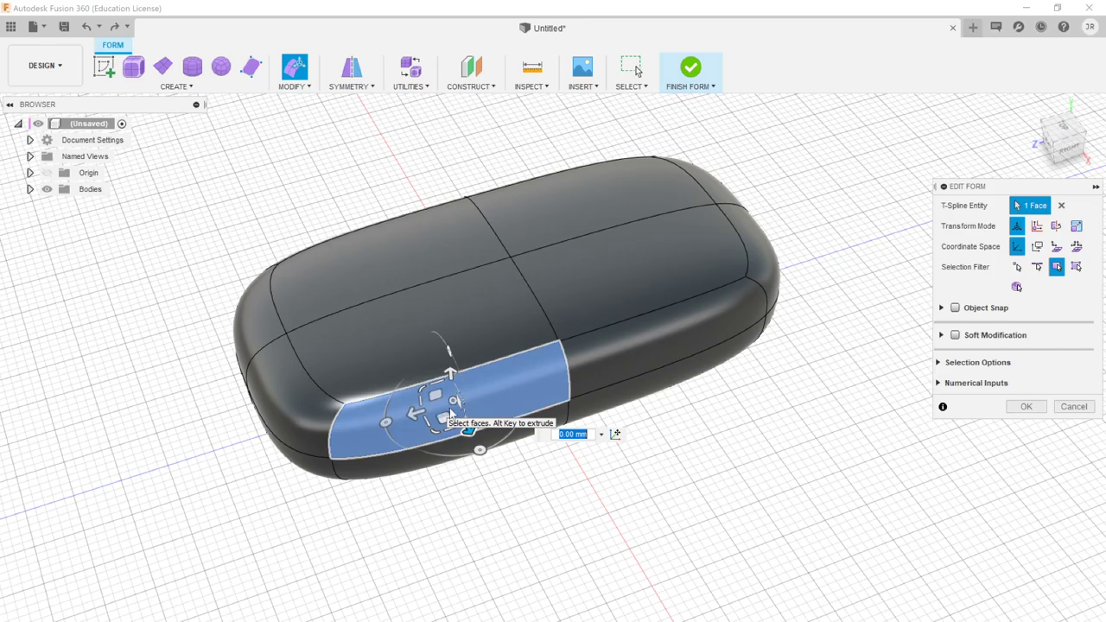
- Try a combined selection of several top faces and clear it
{"action": "double_click", "coordinate": [512, 274]}
{"action": "left_click", "coordinate": [408, 254], "text": "shift"}
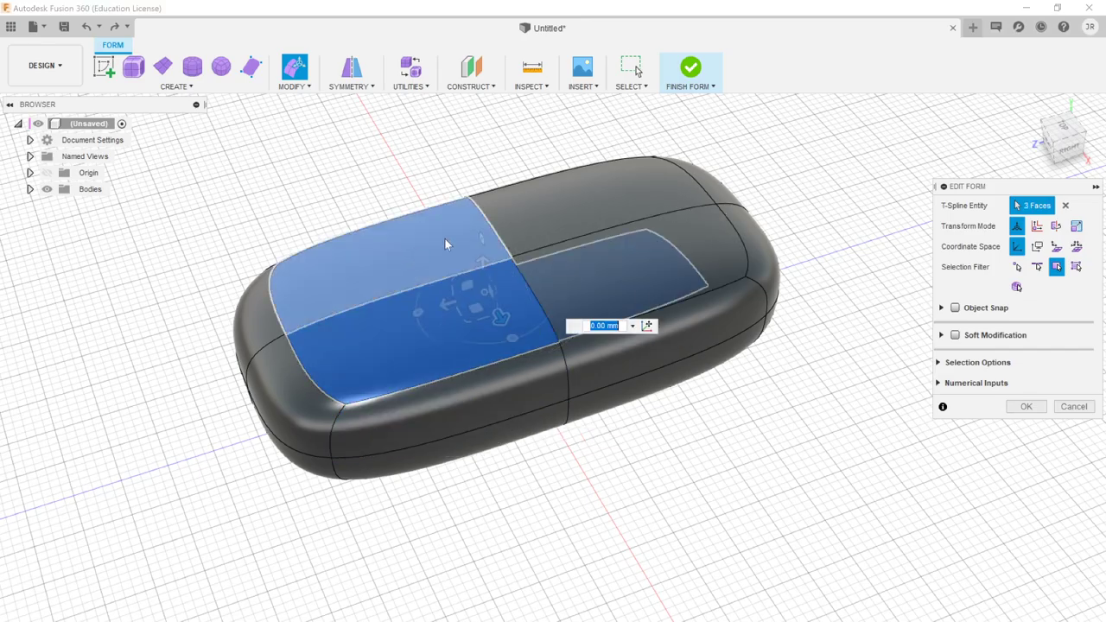
{"action": "left_click", "coordinate": [547, 210], "text": "shift"}
{"action": "left_click", "coordinate": [748, 459]}
- Select all four top faces and shift them freely upward and along the box's length
{"action": "mouse_move", "coordinate": [849, 560]}
{"action": "middle_mouse_down", "text": "shift"}
{"action": "mouse_move", "coordinate": [816, 501]}
{"action": "mouse_move", "coordinate": [855, 533]}
{"action": "mouse_move", "coordinate": [860, 557]}
{"action": "middle_mouse_up", "text": "shift"}
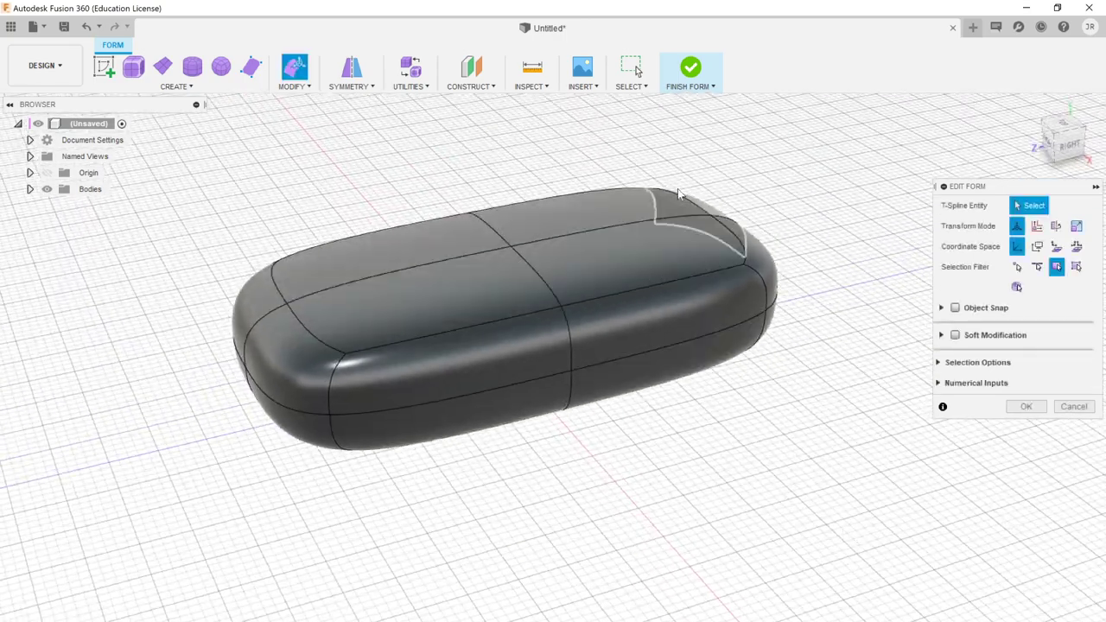
{"action": "left_click", "coordinate": [641, 263]}
{"action": "left_click", "coordinate": [506, 220], "text": "shift"}
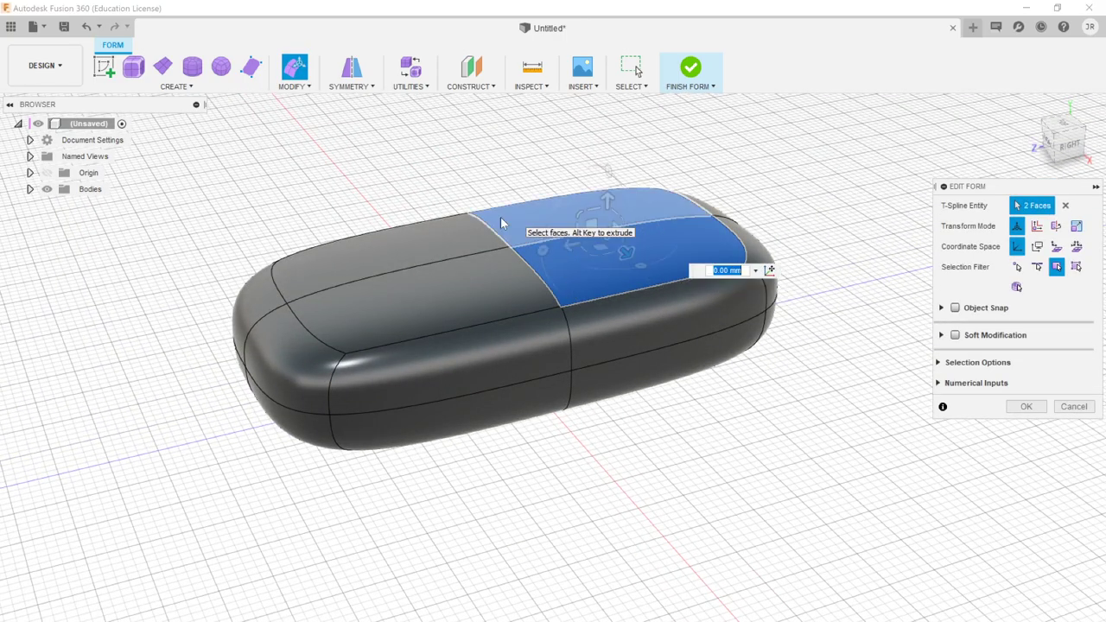
{"action": "left_click", "coordinate": [349, 251], "text": "shift"}
{"action": "left_click", "coordinate": [392, 294], "text": "shift"}
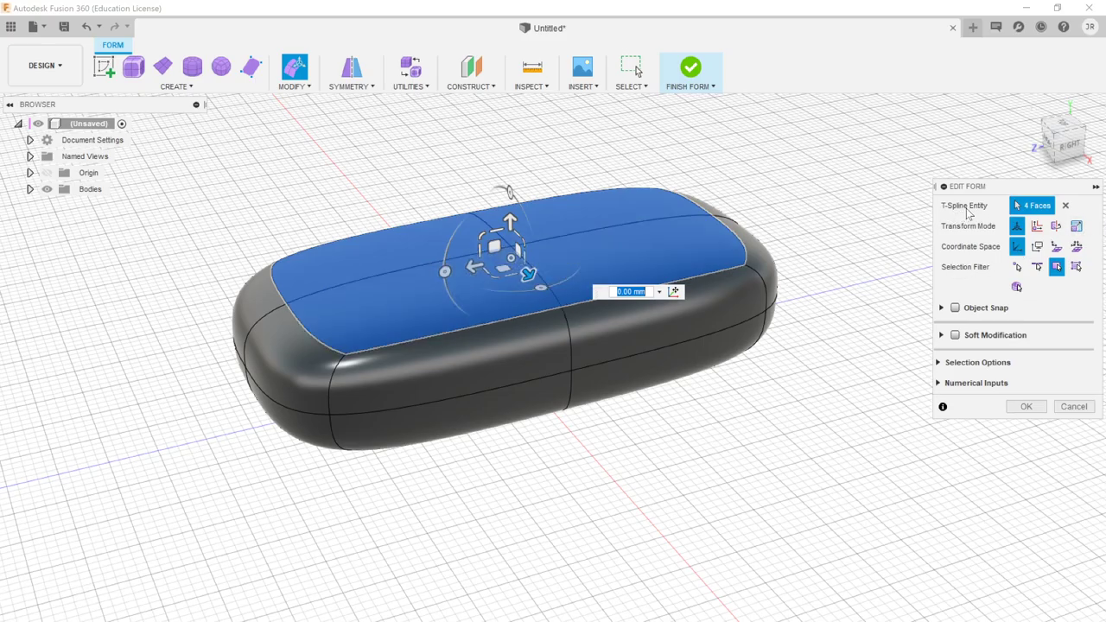
{"action": "middle_click_drag", "start_coordinate": [576, 469], "coordinate": [572, 503], "text": "shift"}
{"action": "left_click_drag", "start_coordinate": [509, 241], "coordinate": [509, 34]}
{"action": "middle_click_drag", "start_coordinate": [464, 361], "coordinate": [324, 324], "text": "shift"}
{"action": "middle_click_drag", "start_coordinate": [495, 614], "coordinate": [685, 578], "text": "shift"}
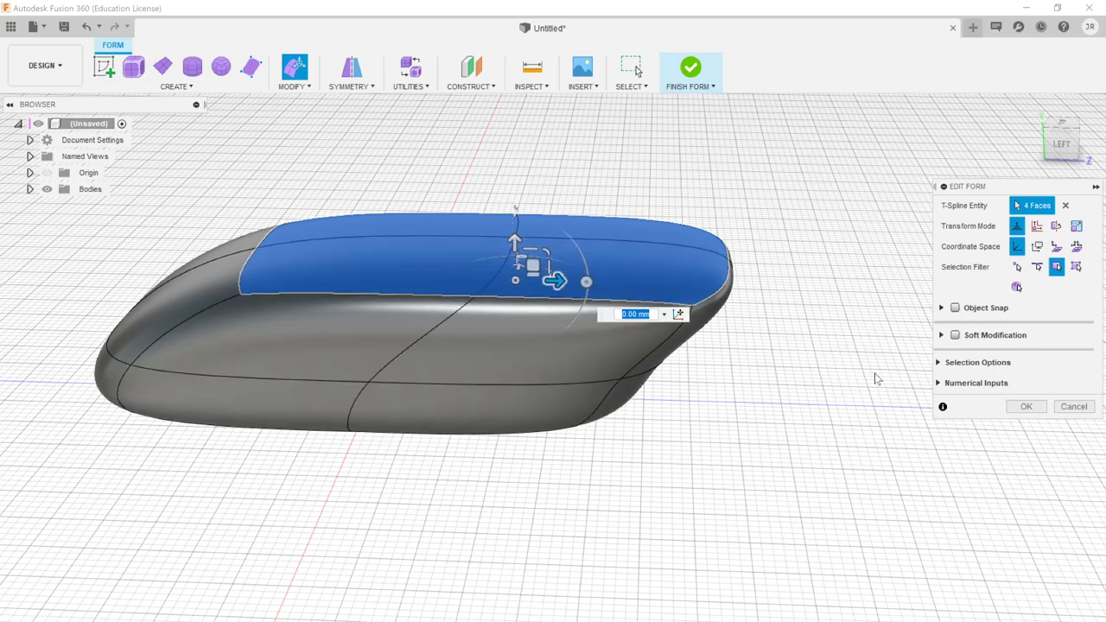
- Limit the selection filter to bodies, select the whole T-Spline body and clear the selection
{"action": "left_click", "coordinate": [1016, 286]}
{"action": "left_click", "coordinate": [521, 315]}
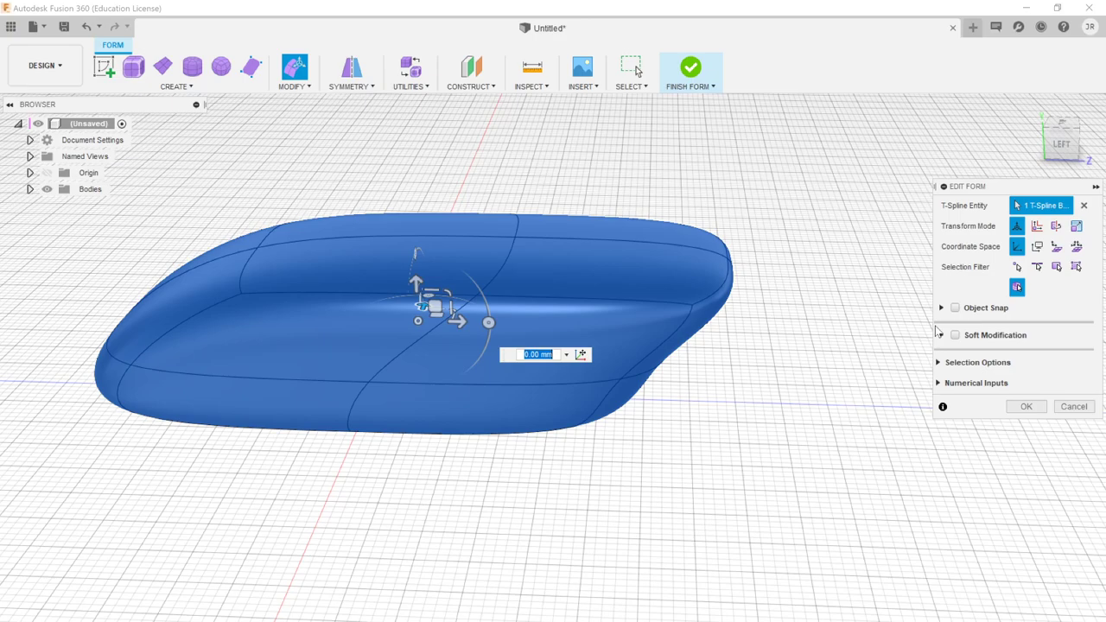
{"action": "left_click", "coordinate": [650, 517]}
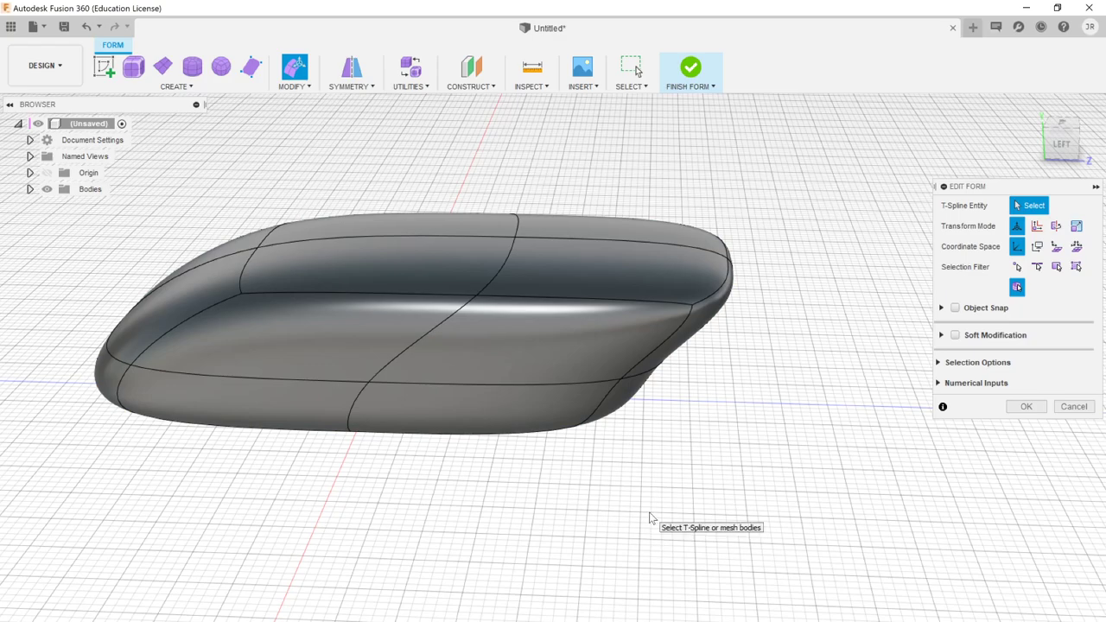
- Undo the last move of the top faces and select all four top faces again
{"action": "key", "text": "ctrl+z"}
{"action": "key", "text": "Escape"}
{"action": "left_click", "coordinate": [390, 261]}
{"action": "middle_click_drag", "start_coordinate": [424, 444], "coordinate": [366, 287], "text": "shift"}
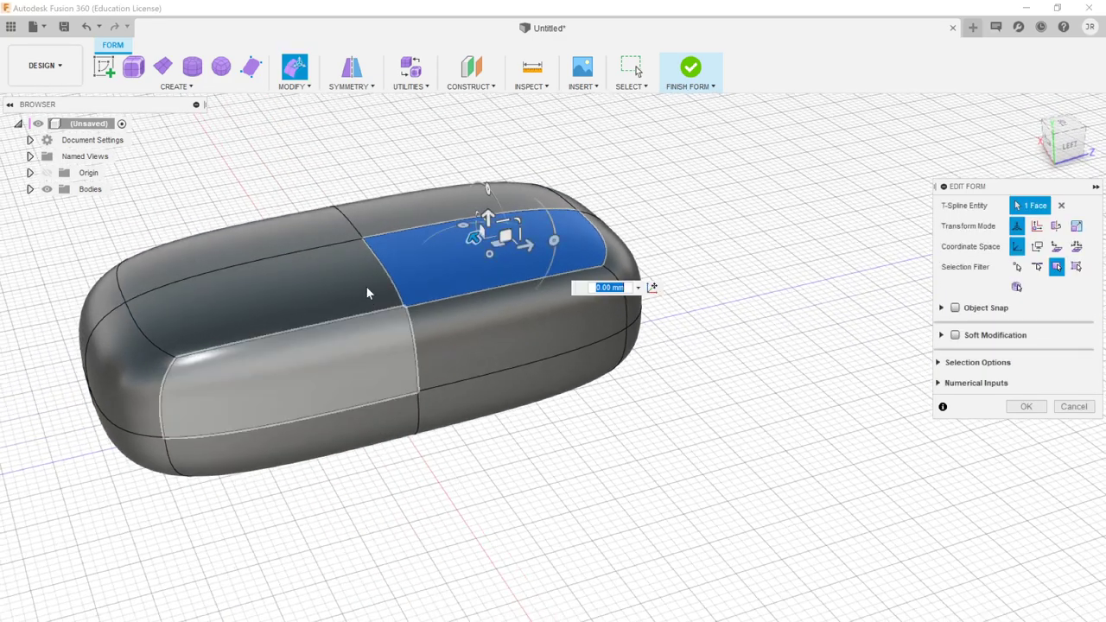
{"action": "left_click", "coordinate": [327, 250], "text": "shift"}
{"action": "left_click", "coordinate": [309, 234], "text": "shift"}
{"action": "left_click", "coordinate": [407, 217], "text": "shift"}
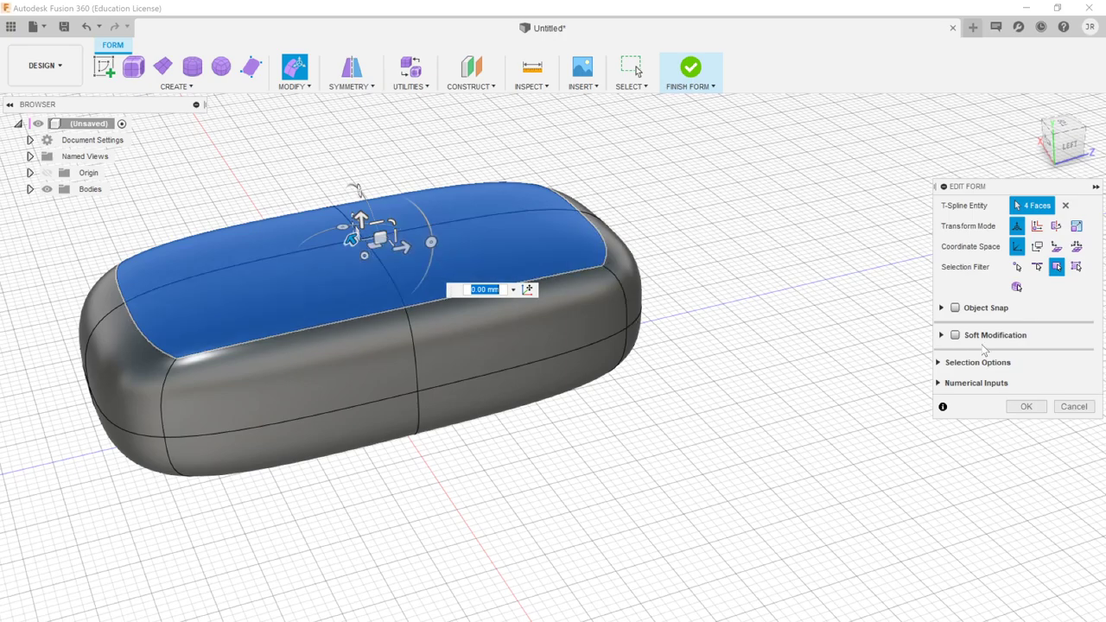
- Enable Soft Modification for the four top faces and inspect its area of influence from the side and from below
{"action": "left_click", "coordinate": [956, 336]}
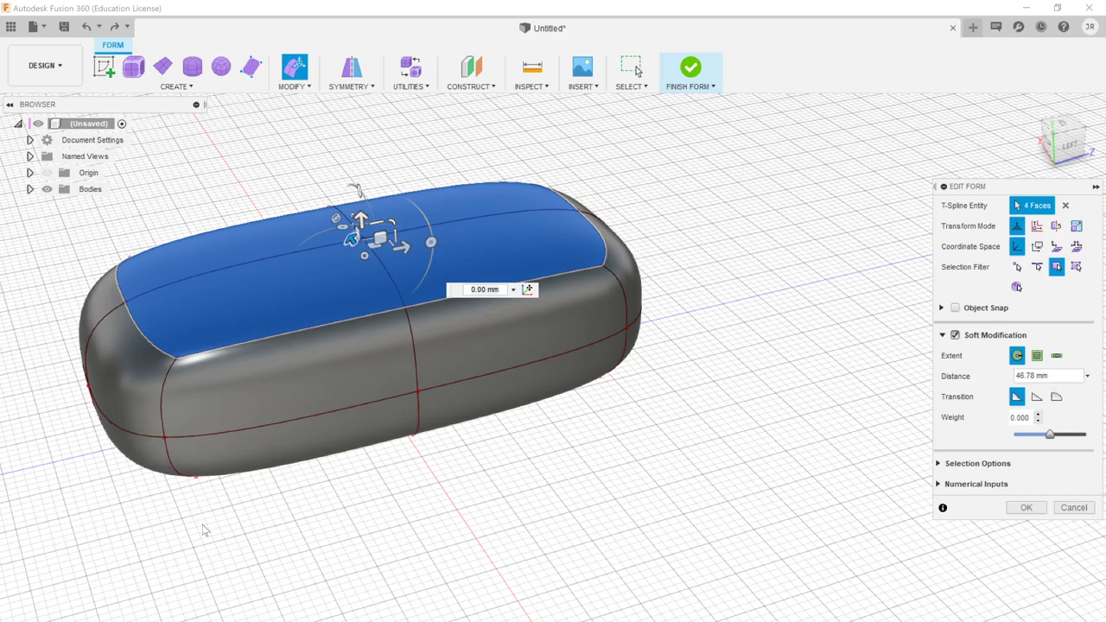
{"action": "middle_click_drag", "start_coordinate": [216, 531], "coordinate": [426, 334], "text": "shift"}
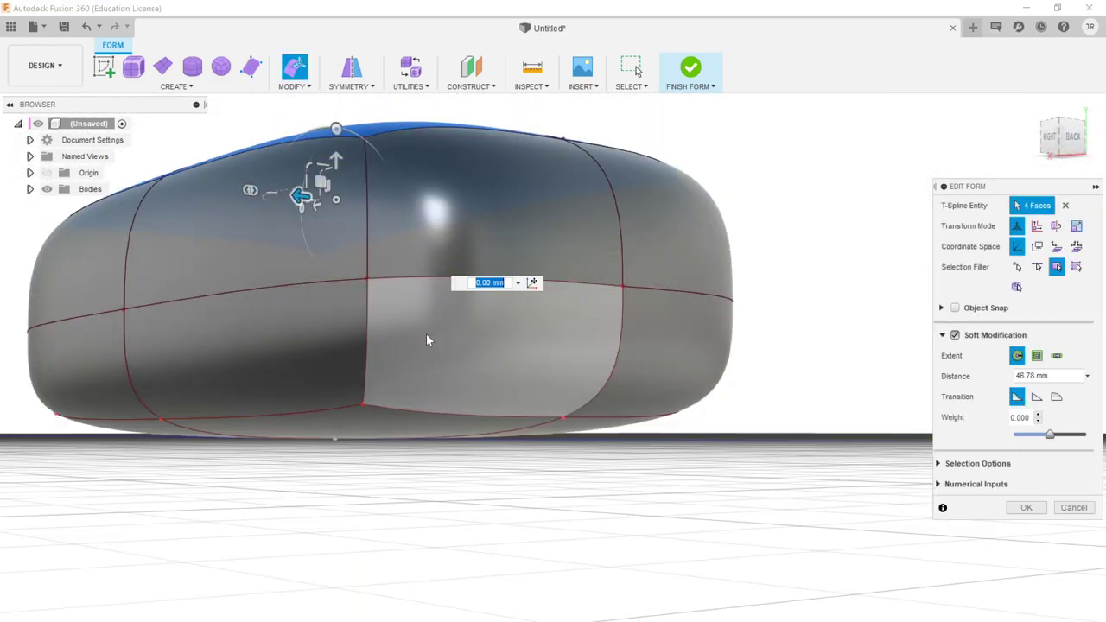
{"action": "middle_click_drag", "start_coordinate": [341, 620], "coordinate": [530, 316], "text": "shift"}
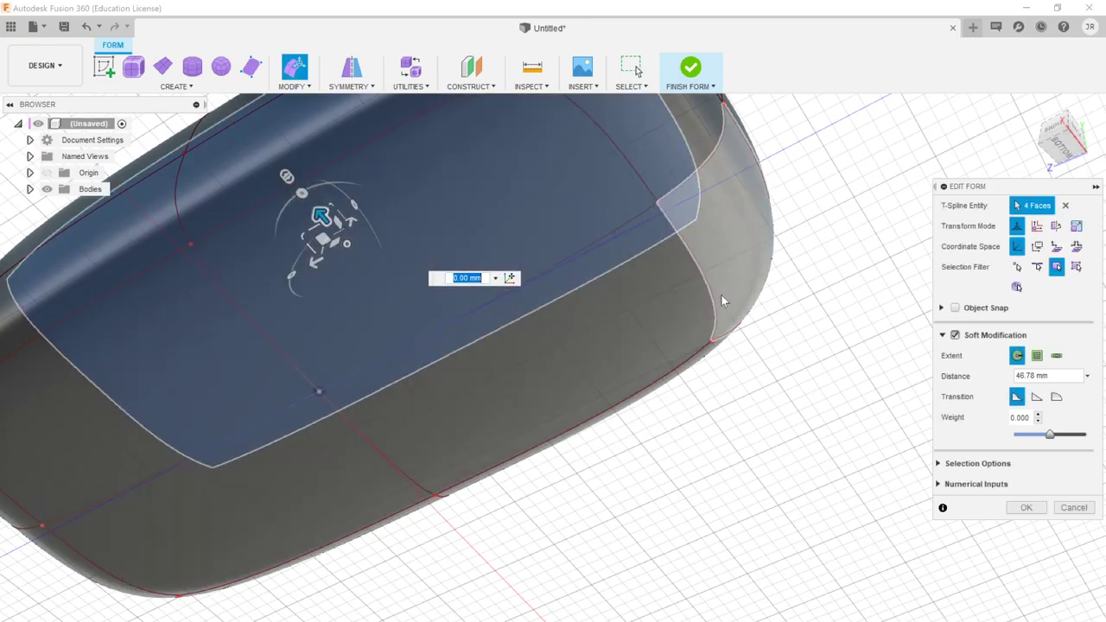
{"action": "middle_click_drag", "start_coordinate": [825, 518], "coordinate": [809, 553], "text": "shift"}
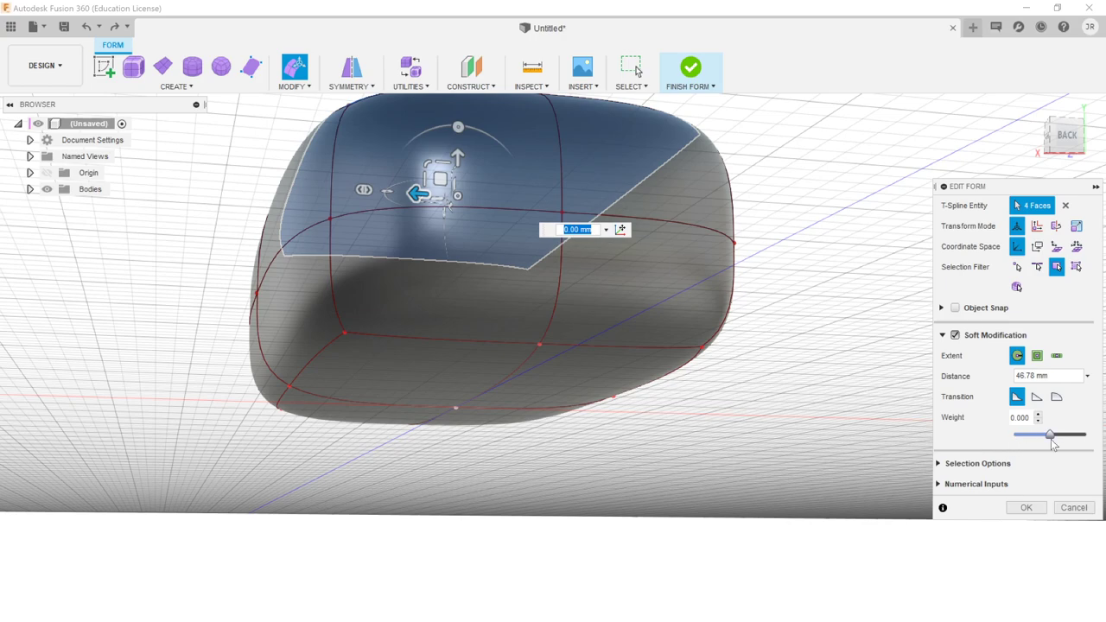
- Set the soft modification weight to -1.000 and raise the four top faces 33 mm
{"action": "left_click_drag", "start_coordinate": [1050, 439], "coordinate": [1015, 440]}
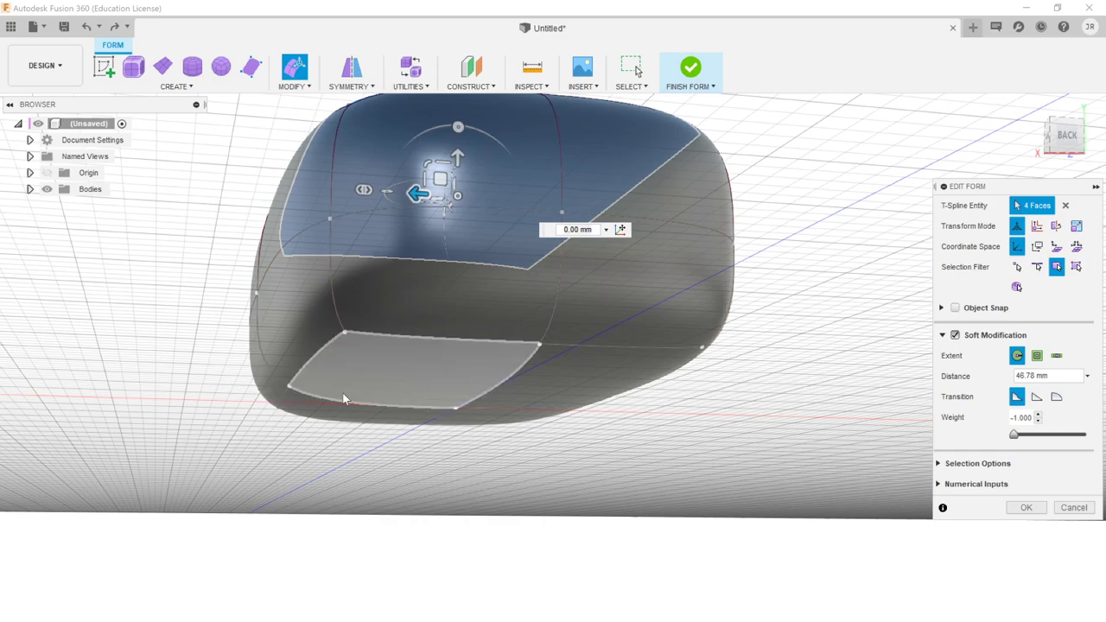
{"action": "middle_click_drag", "start_coordinate": [234, 365], "coordinate": [447, 343], "text": "shift"}
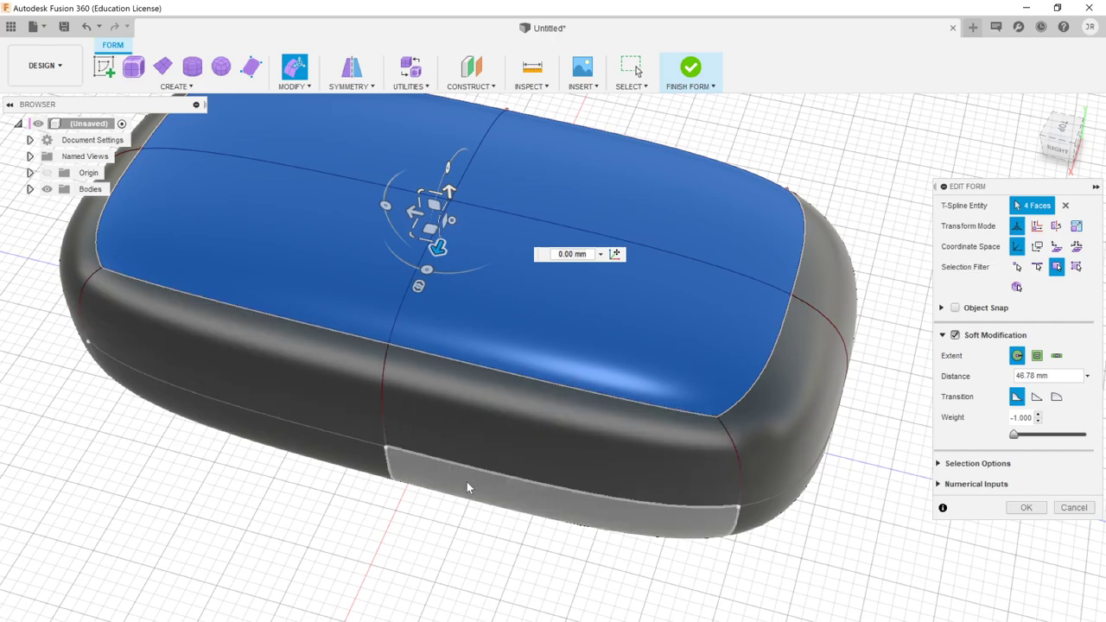
{"action": "middle_click_drag", "start_coordinate": [591, 558], "coordinate": [596, 427], "text": "shift"}
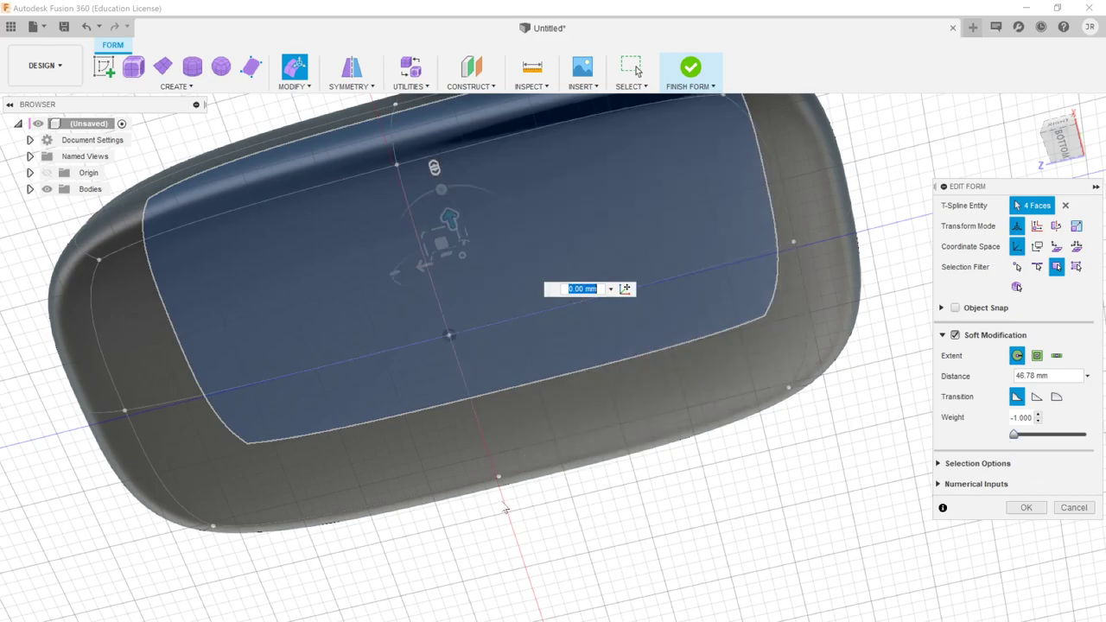
{"action": "middle_click_drag", "start_coordinate": [553, 518], "coordinate": [491, 592], "text": "shift"}
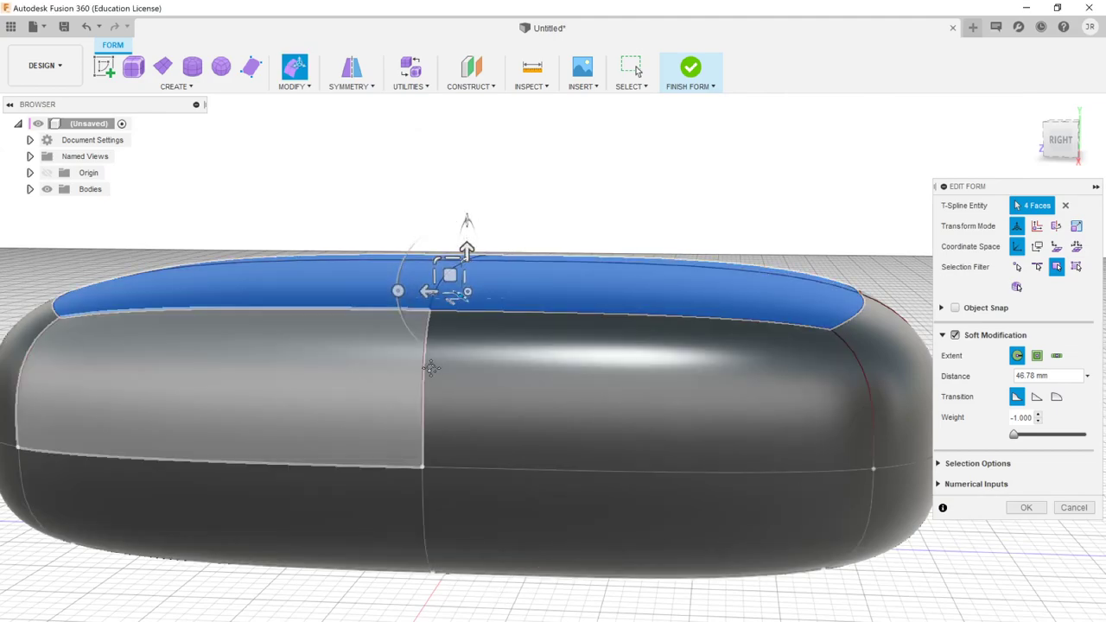
{"action": "scroll", "coordinate": [431, 368], "scroll_direction": "down", "scroll_amount": 5}
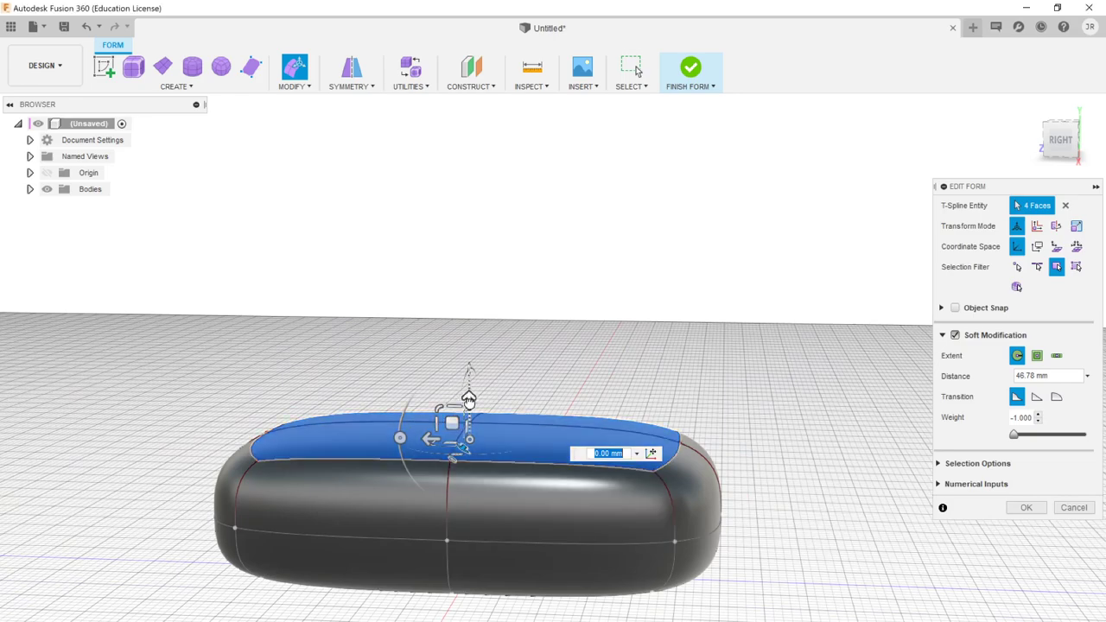
{"action": "left_click_drag", "start_coordinate": [468, 399], "coordinate": [467, 121]}
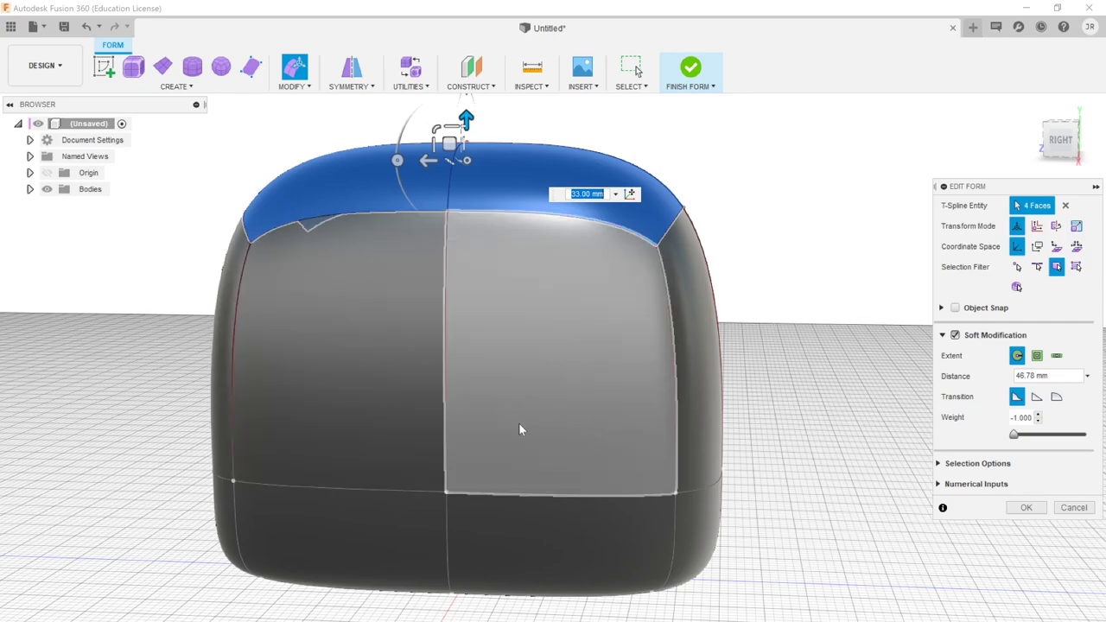
- Switch the selection filter to vertices and select the middle vertex on the box's lower long side
{"action": "left_click", "coordinate": [1015, 266]}
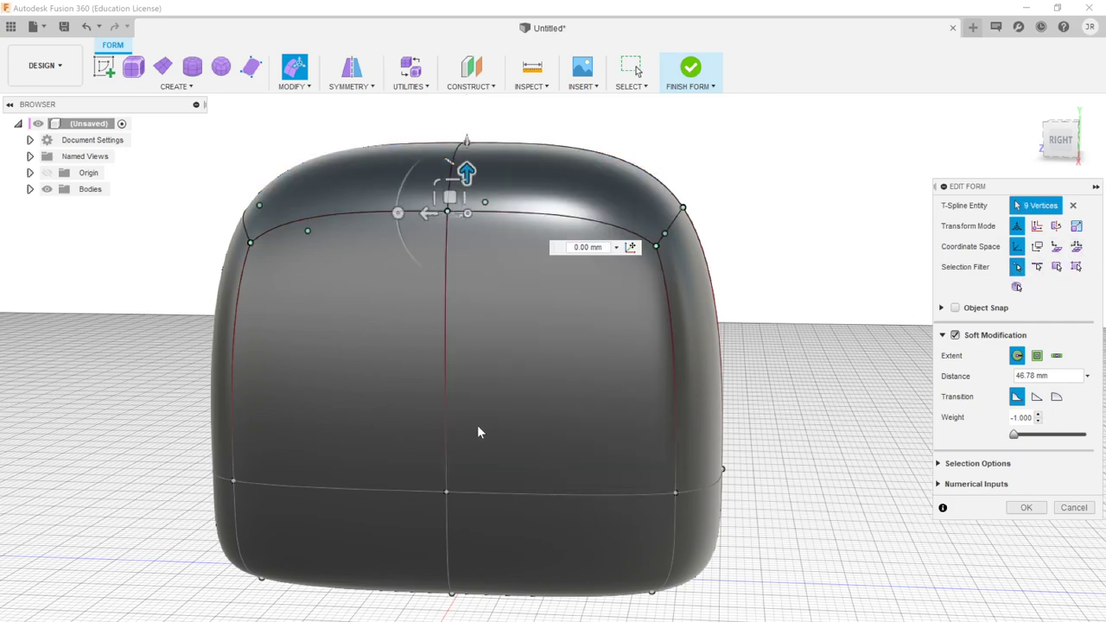
{"action": "left_click", "coordinate": [447, 492]}
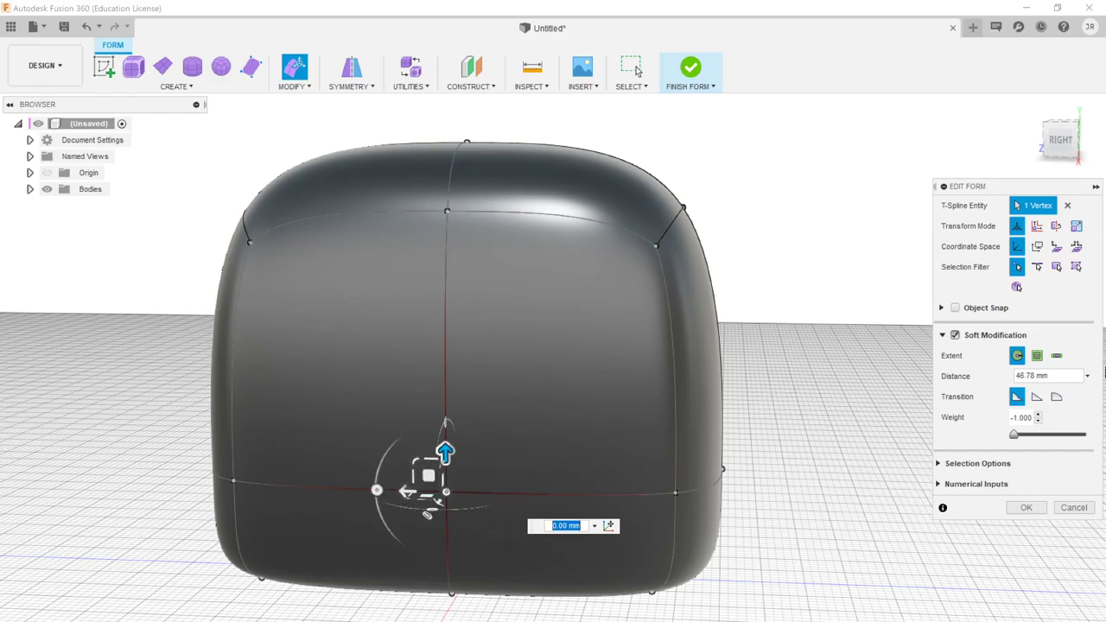
- Set the soft modification weight to 0 for the selected middle vertex on the box's lower long side
{"action": "middle_click_drag", "start_coordinate": [460, 364], "coordinate": [482, 354], "text": "shift"}
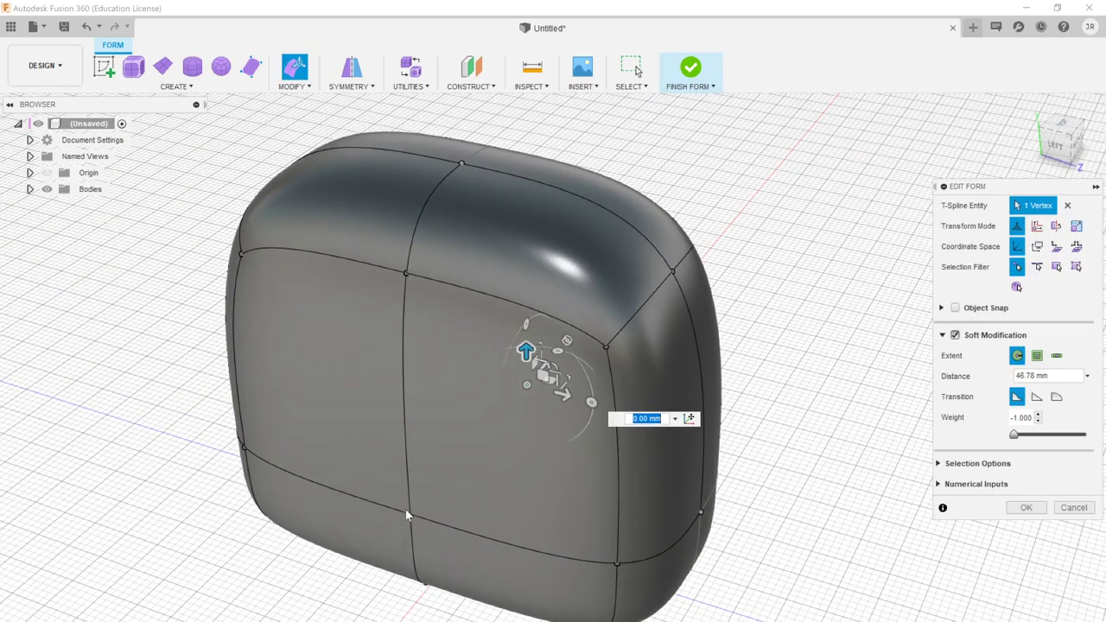
{"action": "middle_click_drag", "start_coordinate": [424, 199], "coordinate": [457, 297], "text": "shift"}
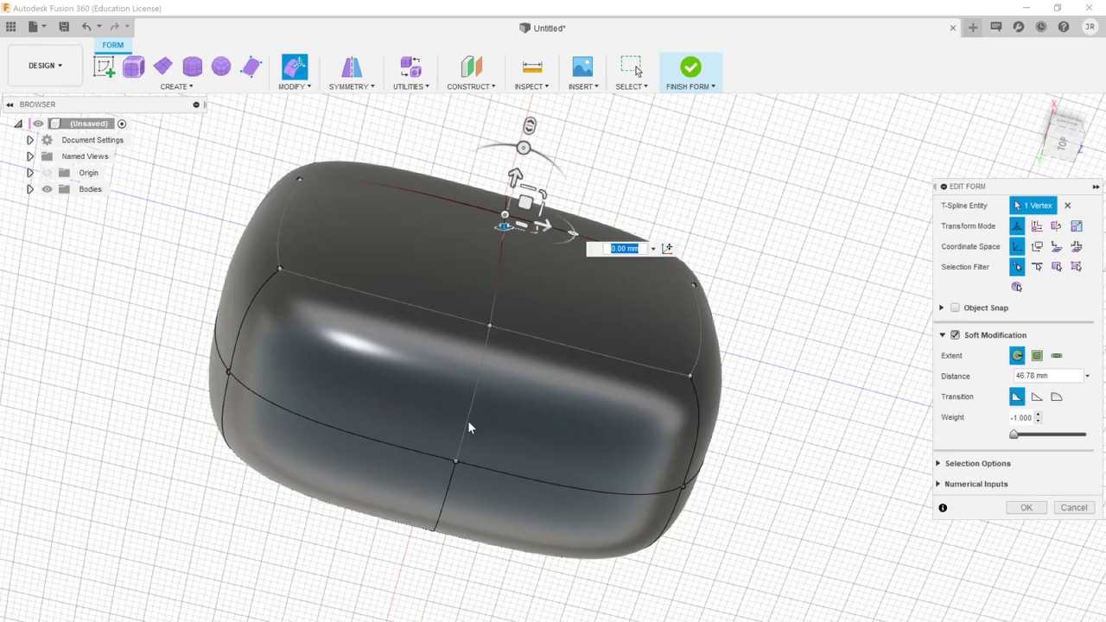
{"action": "middle_click_drag", "start_coordinate": [442, 517], "coordinate": [417, 373], "text": "shift"}
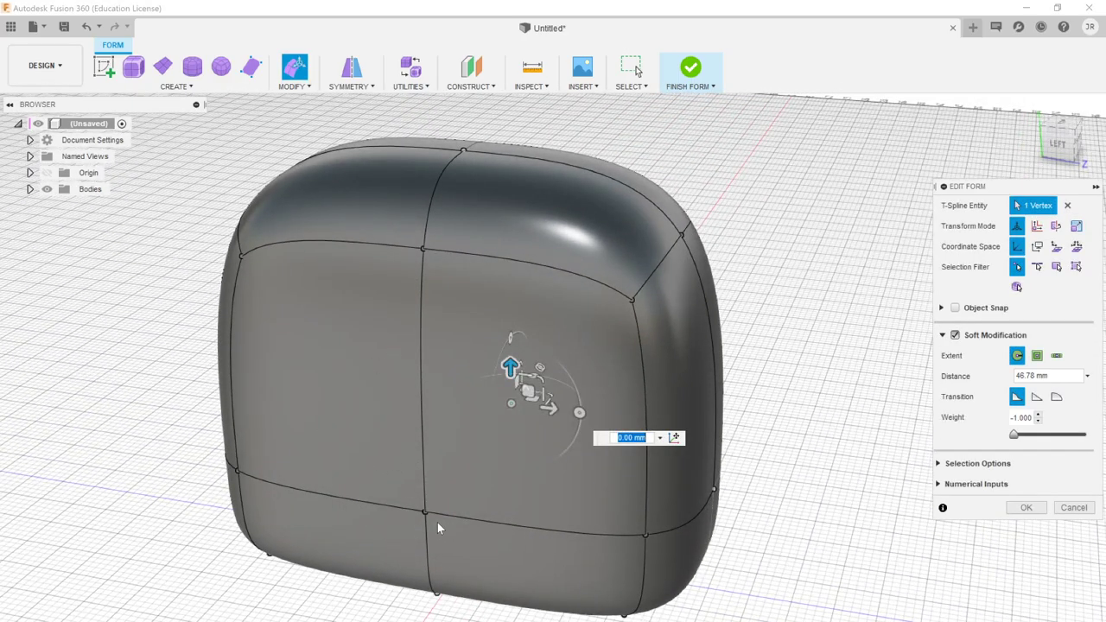
{"action": "middle_click_drag", "start_coordinate": [627, 506], "coordinate": [864, 458], "text": "shift"}
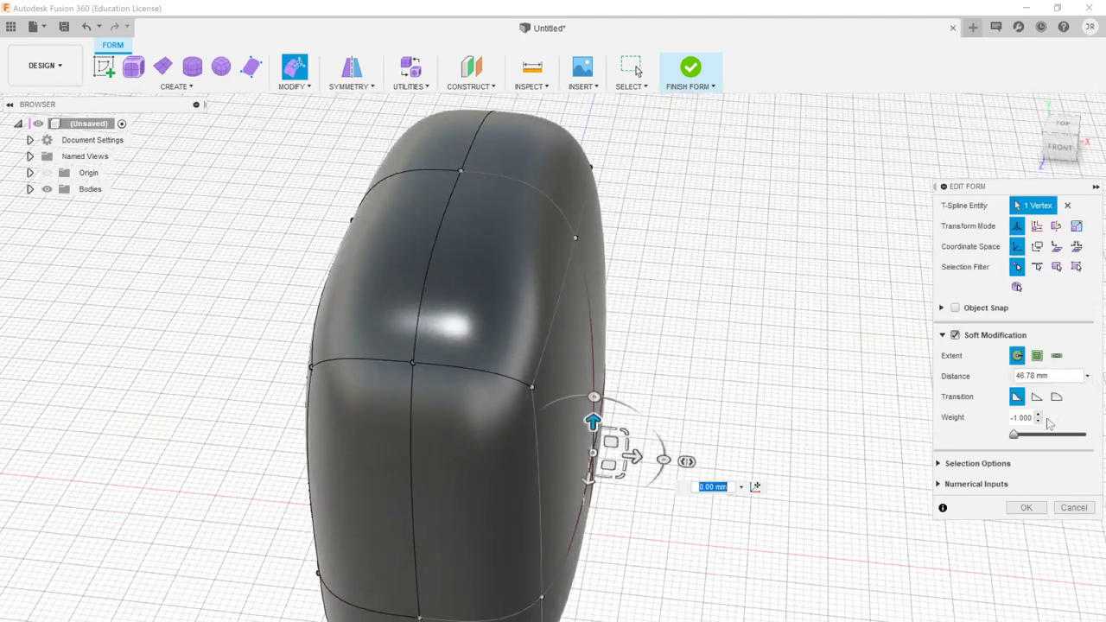
{"action": "double_click", "coordinate": [1025, 417]}
{"action": "type", "text": "0"}
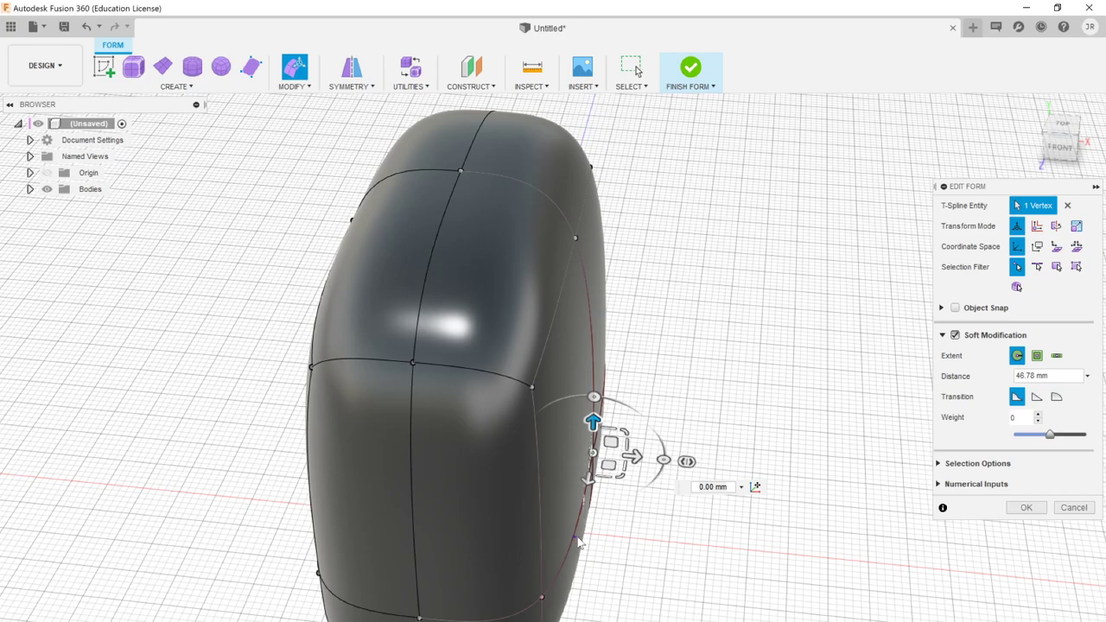
- Raise the soft modification weight to its maximum of 1.000 for the selected vertex
{"action": "key", "text": "Escape"}
{"action": "left_click", "coordinate": [592, 454]}
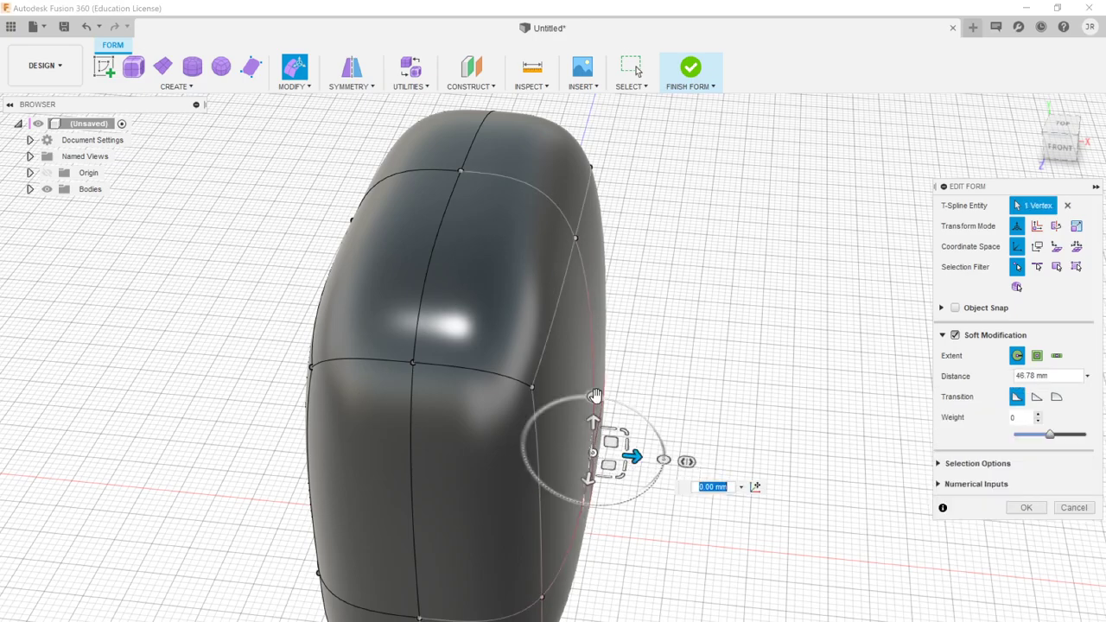
{"action": "middle_click_drag", "start_coordinate": [591, 305], "coordinate": [463, 264], "text": "shift"}
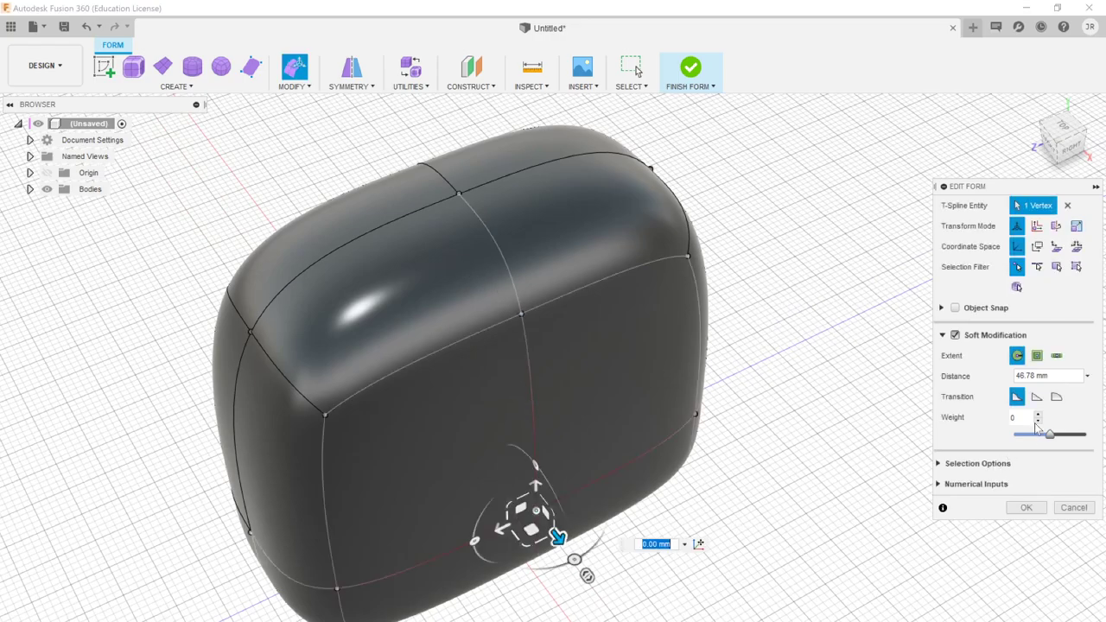
{"action": "left_click_drag", "start_coordinate": [1047, 433], "coordinate": [1099, 441]}
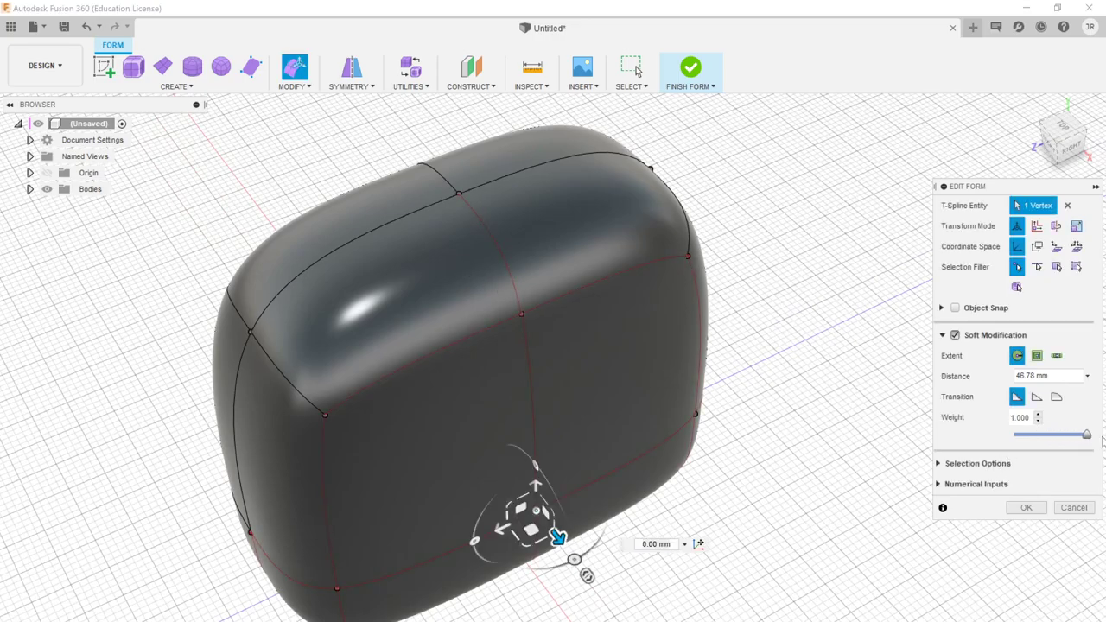
- Inspect the soft modification's area of influence around the selected vertex from the end, from below and up close
{"action": "middle_click_drag", "start_coordinate": [552, 536], "coordinate": [353, 336], "text": "shift"}
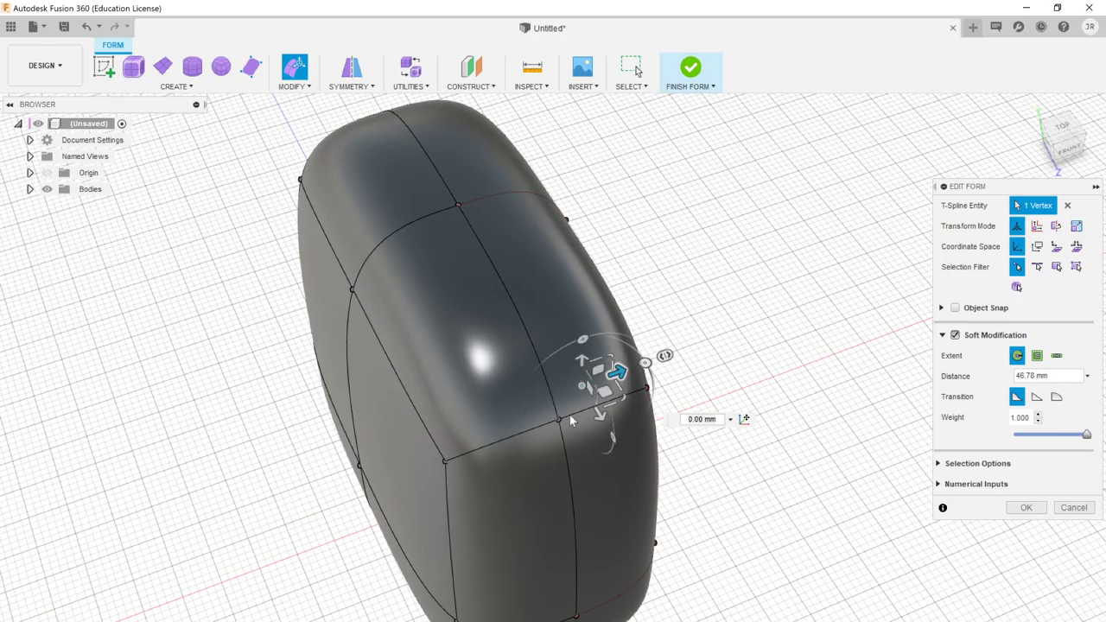
{"action": "middle_click_drag", "start_coordinate": [570, 421], "coordinate": [498, 335], "text": "shift"}
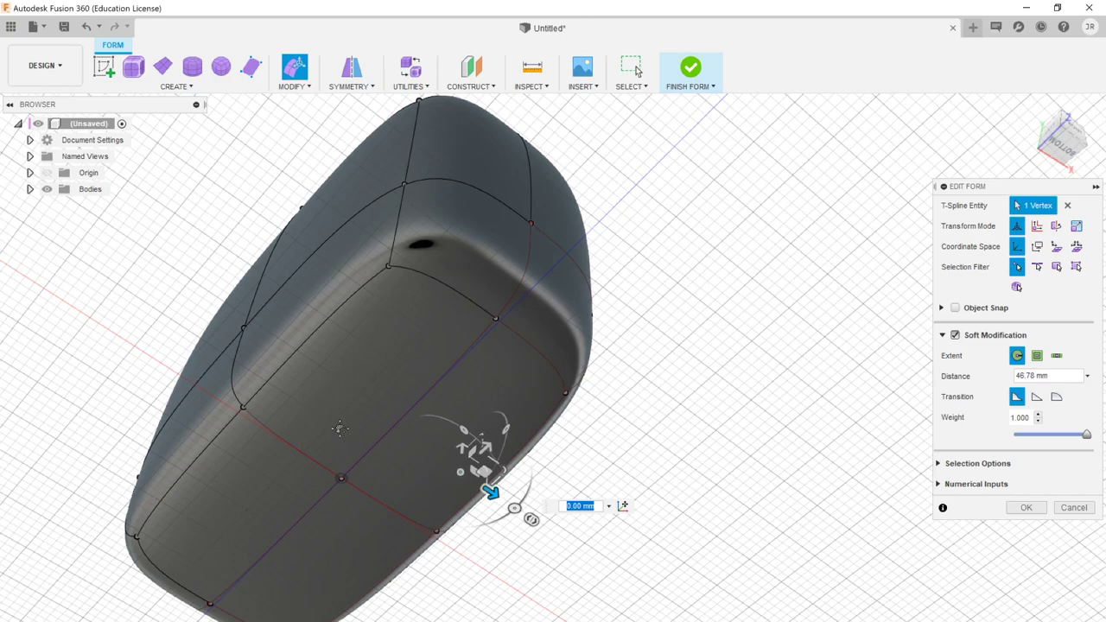
{"action": "middle_click_drag", "start_coordinate": [341, 444], "coordinate": [443, 370], "text": "shift"}
{"action": "scroll", "coordinate": [381, 345], "scroll_direction": "up", "scroll_amount": 5}
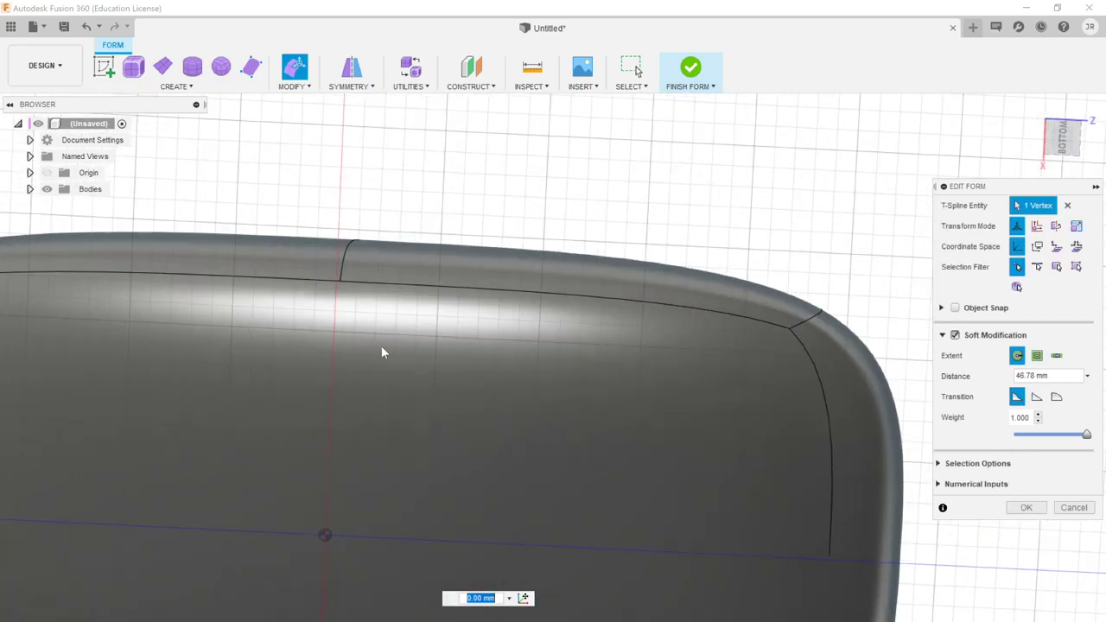
{"action": "middle_click_drag", "start_coordinate": [370, 353], "coordinate": [311, 380], "text": "shift"}
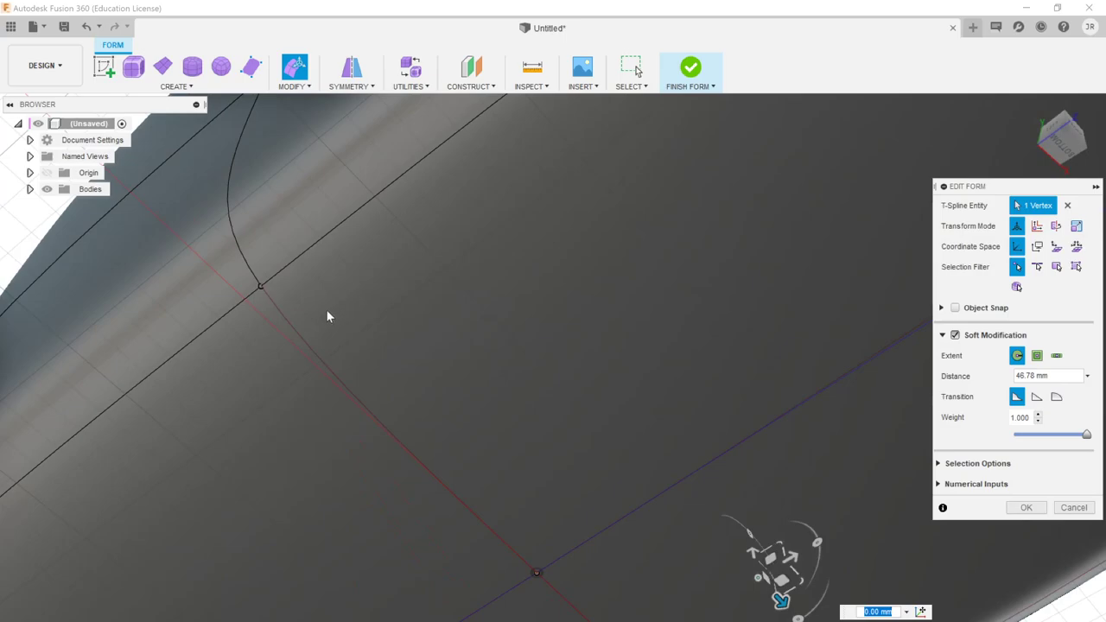
{"action": "scroll", "coordinate": [420, 286], "scroll_direction": "down", "scroll_amount": 5}
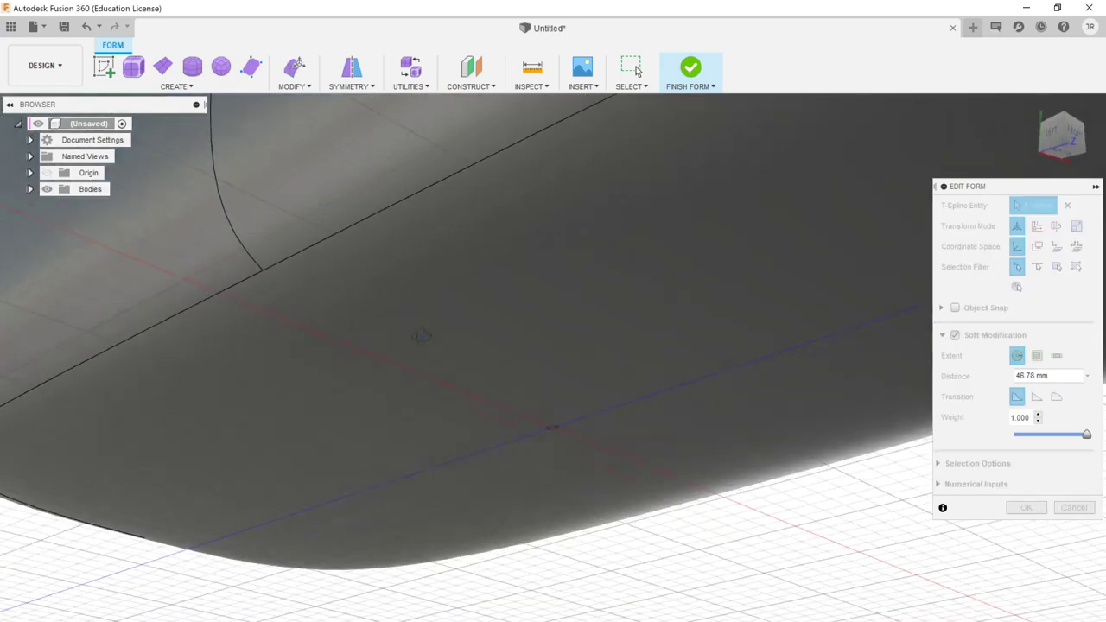
{"action": "middle_click_drag", "start_coordinate": [424, 311], "coordinate": [429, 335], "text": "shift"}
{"action": "scroll", "coordinate": [466, 324], "scroll_direction": "down", "scroll_amount": 3}
{"action": "middle_click_drag", "start_coordinate": [501, 308], "coordinate": [536, 483], "text": "shift"}
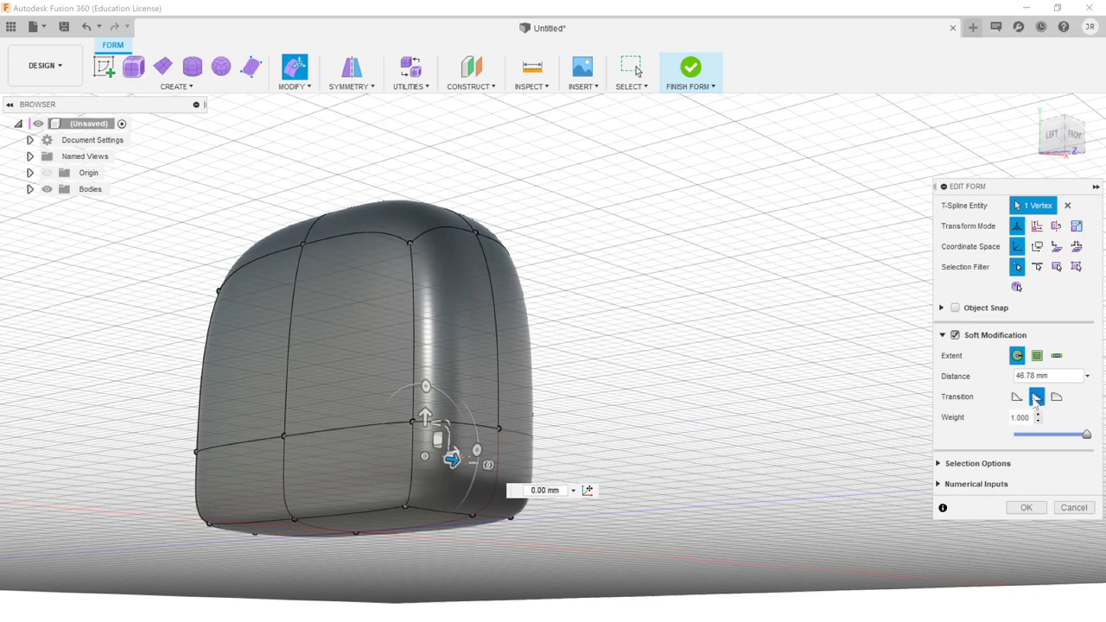
- Try the second and third soft modification transition types, and restore the first one
{"action": "left_click", "coordinate": [1036, 397]}
{"action": "left_click", "coordinate": [1058, 398]}
{"action": "middle_click_drag", "start_coordinate": [577, 407], "coordinate": [494, 437], "text": "shift"}
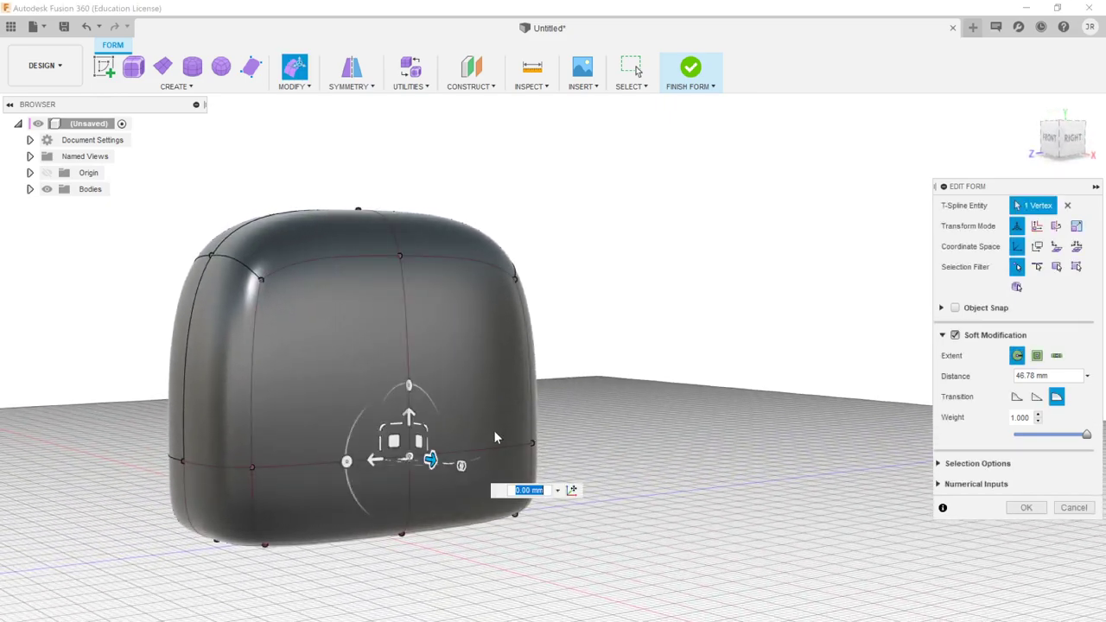
{"action": "left_click", "coordinate": [1020, 401]}
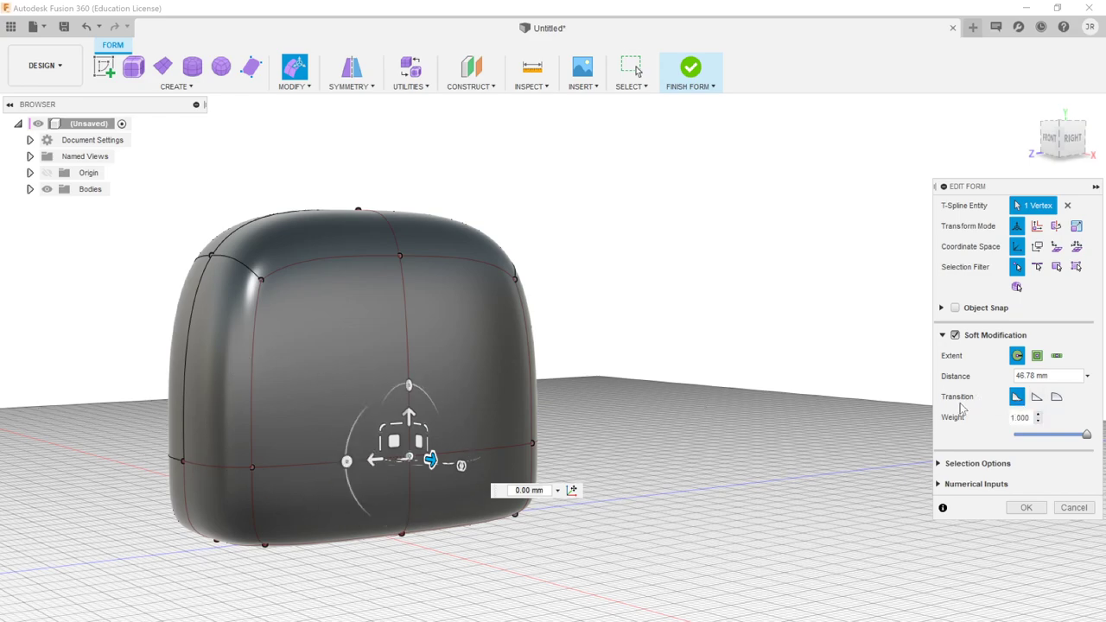
- Set the soft modification distance to 70 mm and check the area of influence on the far side of the box
{"action": "middle_click_drag", "start_coordinate": [444, 455], "coordinate": [425, 385], "text": "shift"}
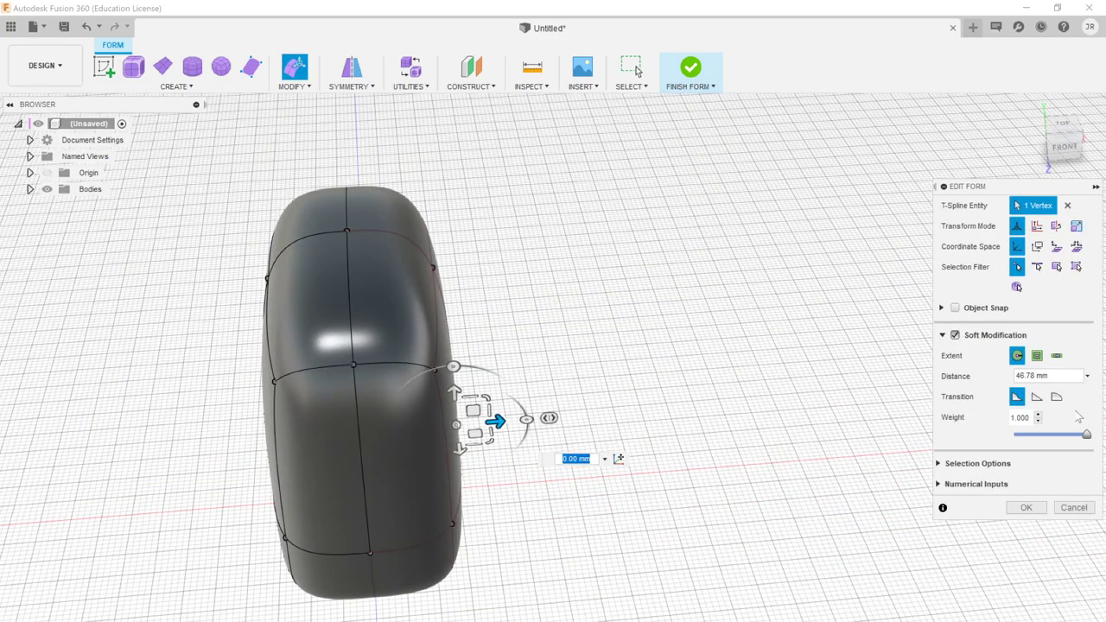
{"action": "left_click_drag", "start_coordinate": [1049, 375], "coordinate": [1015, 375]}
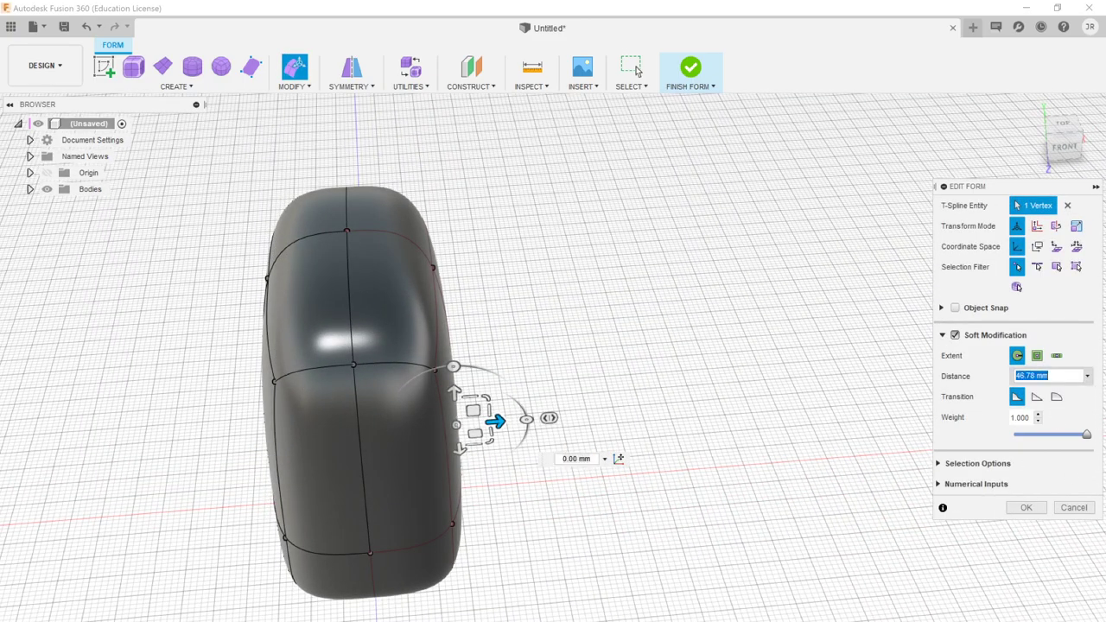
{"action": "type", "text": "70"}
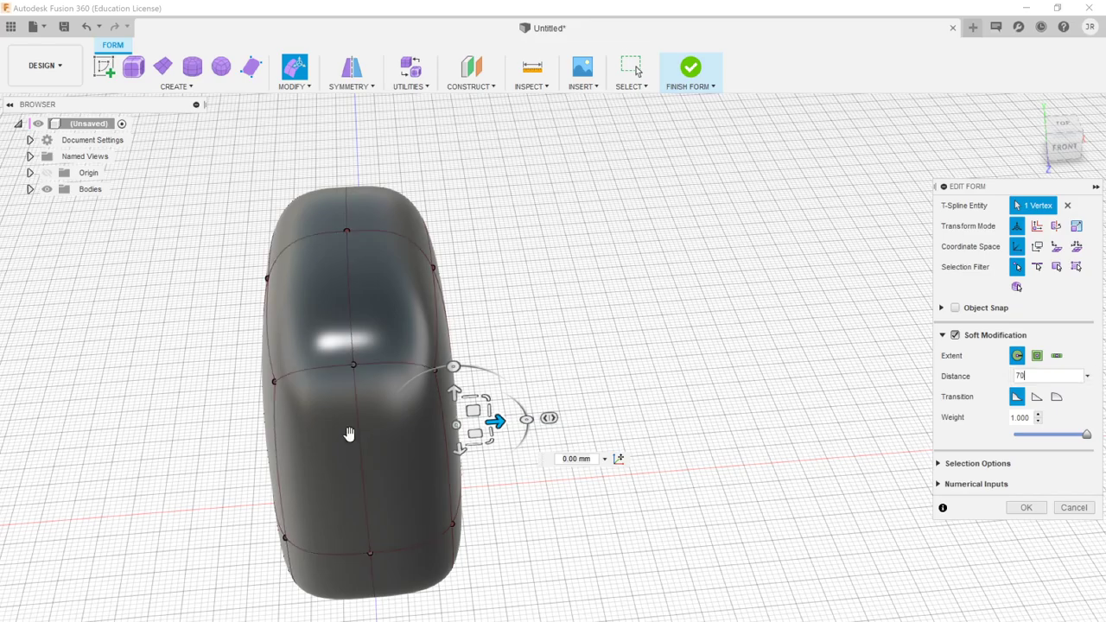
{"action": "middle_click_drag", "start_coordinate": [311, 400], "coordinate": [341, 372], "text": "shift"}
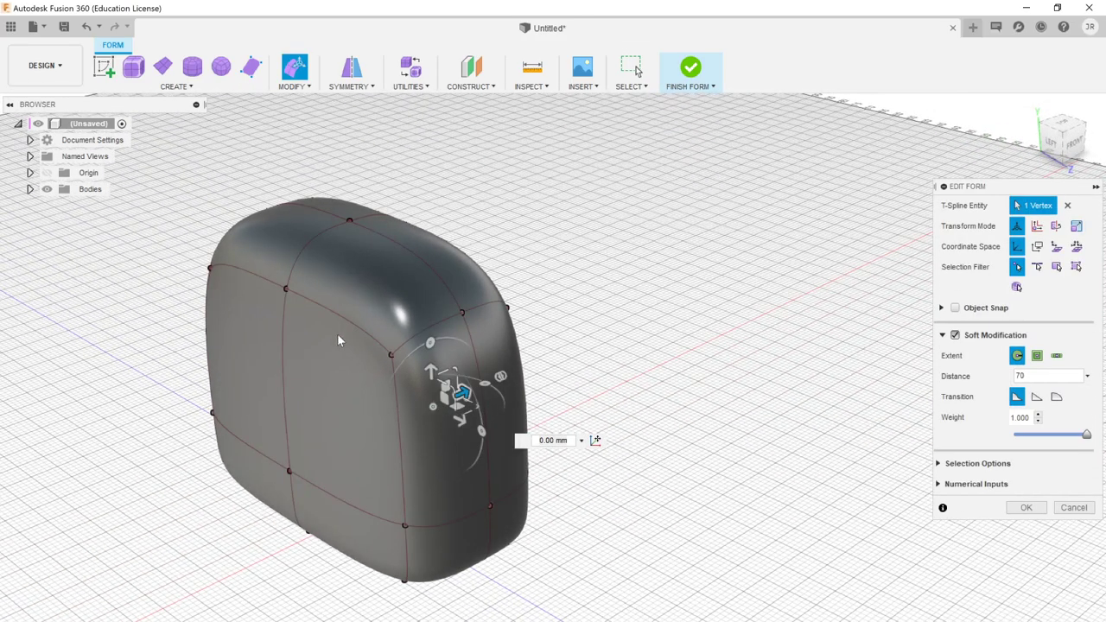
{"action": "middle_click_drag", "start_coordinate": [334, 472], "coordinate": [283, 446], "text": "shift"}
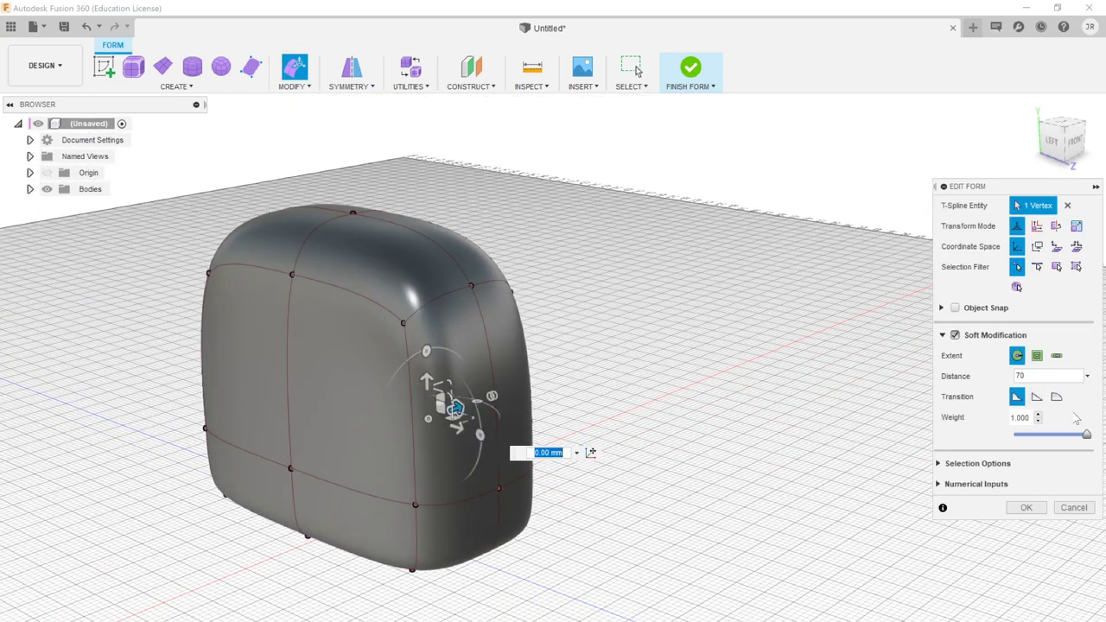
- Set the soft modification distance to 55 mm and examine which vertices and edges it affects
{"action": "double_click", "coordinate": [1021, 376]}
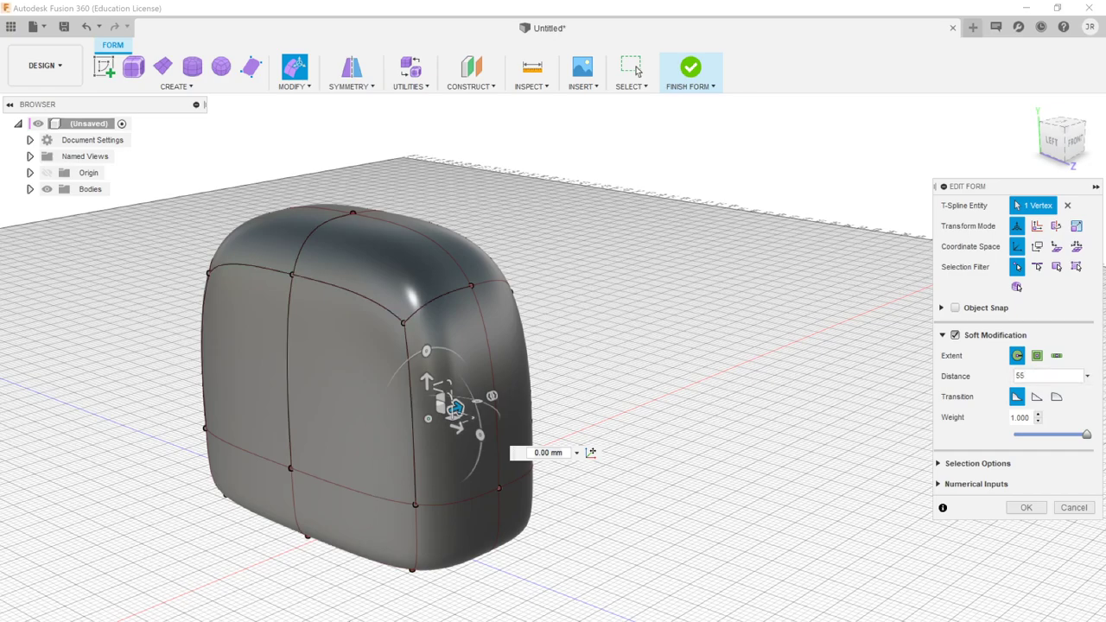
{"action": "middle_click_drag", "start_coordinate": [406, 596], "coordinate": [302, 604], "text": "shift"}
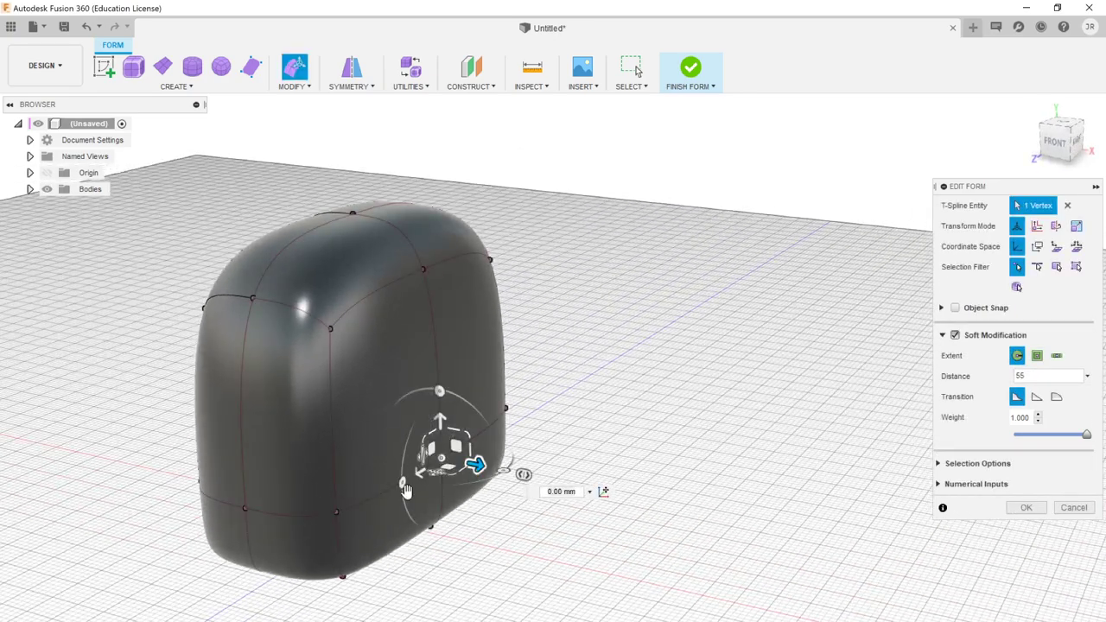
{"action": "middle_click_drag", "start_coordinate": [406, 490], "coordinate": [370, 524], "text": "shift"}
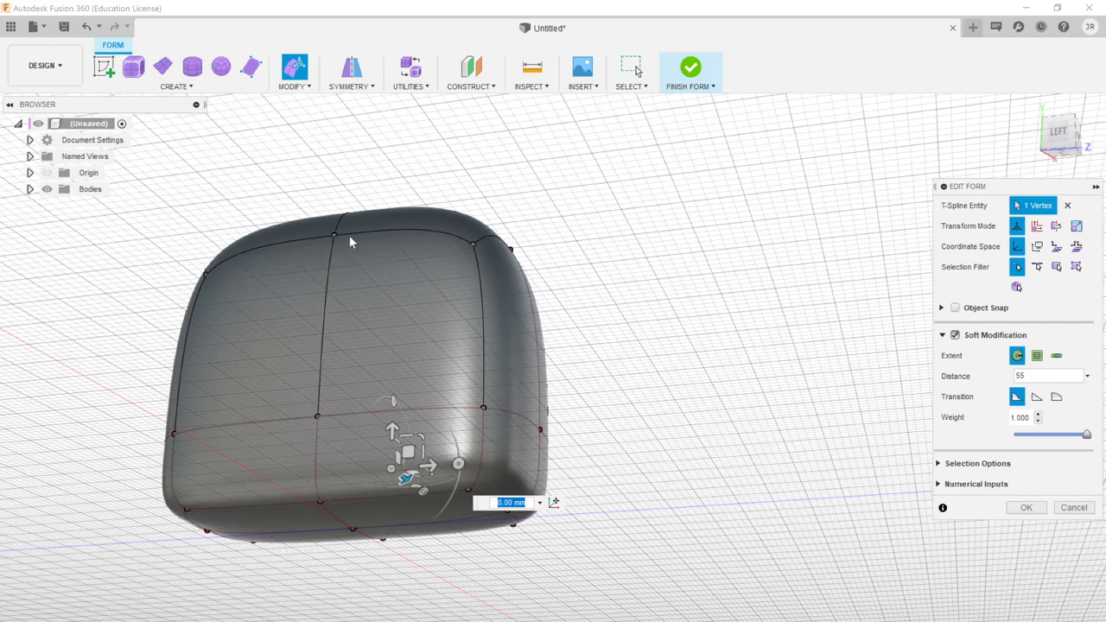
{"action": "middle_click_drag", "start_coordinate": [437, 341], "coordinate": [360, 415], "text": "shift"}
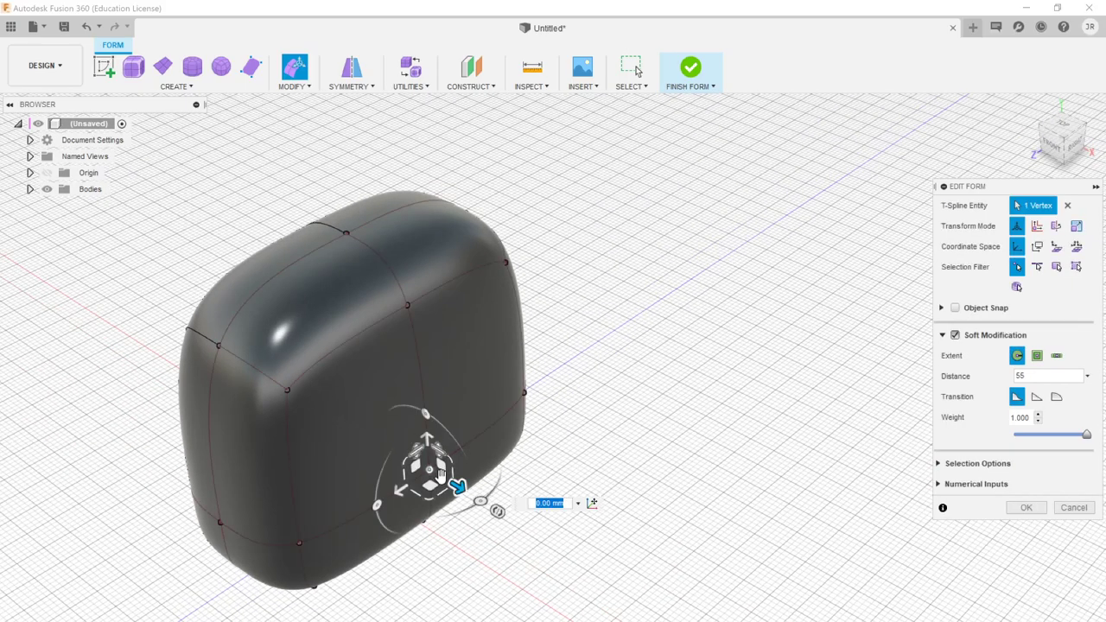
- Pull the selected vertex about 37 mm outward from the box's long side and examine the deformed shape
{"action": "middle_click_drag", "start_coordinate": [545, 527], "coordinate": [683, 565], "text": "shift"}
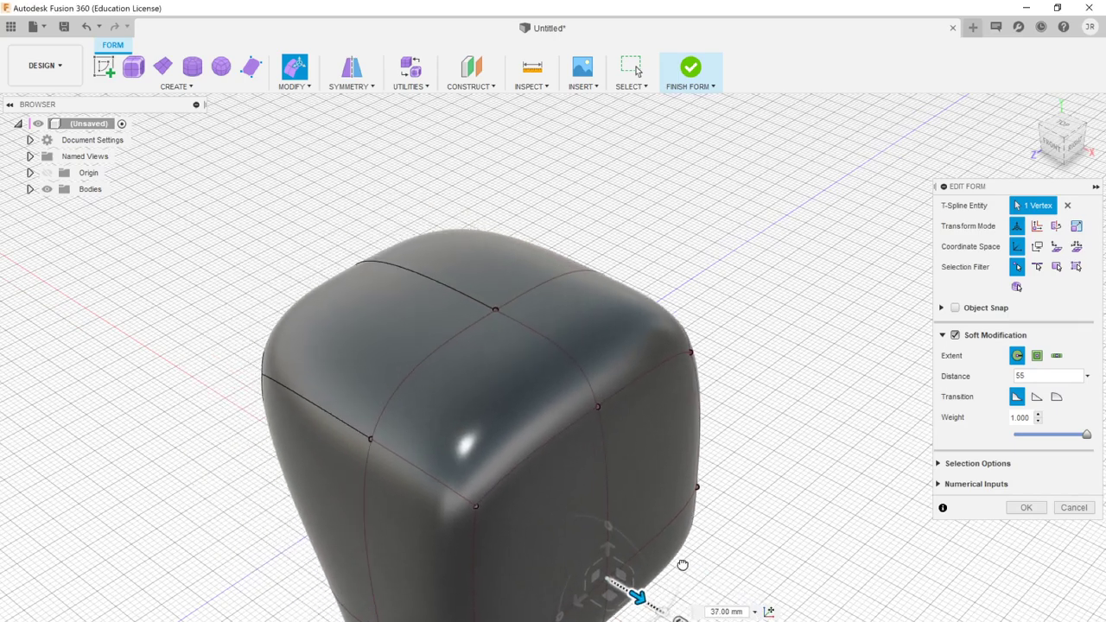
{"action": "middle_click_drag", "start_coordinate": [30, 454], "coordinate": [355, 499], "text": "shift"}
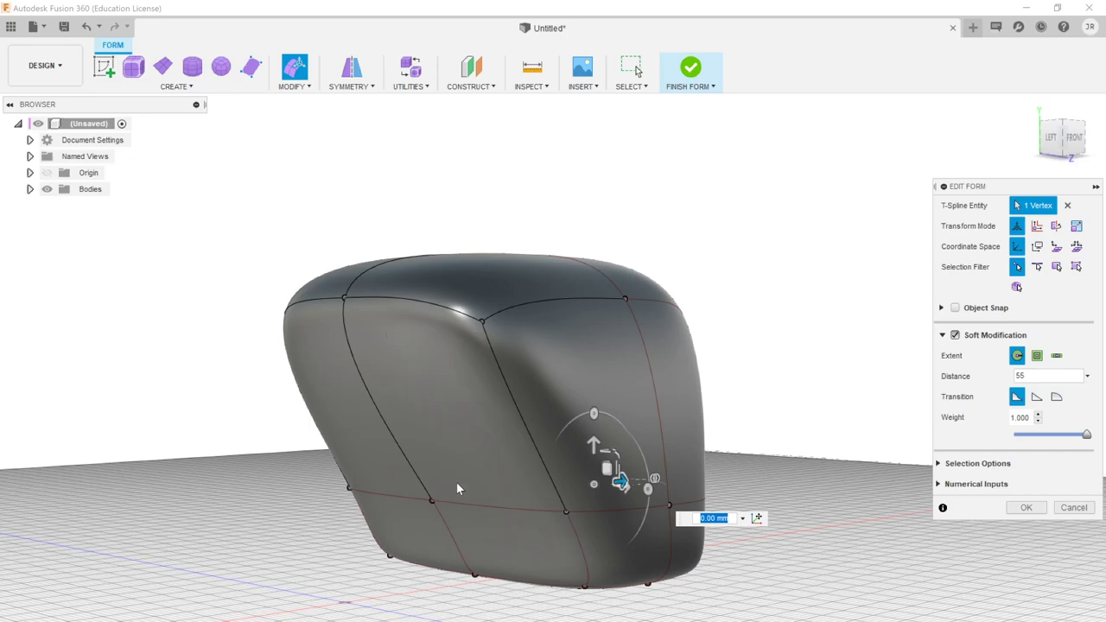
{"action": "middle_click_drag", "start_coordinate": [785, 406], "coordinate": [734, 400], "text": "shift"}
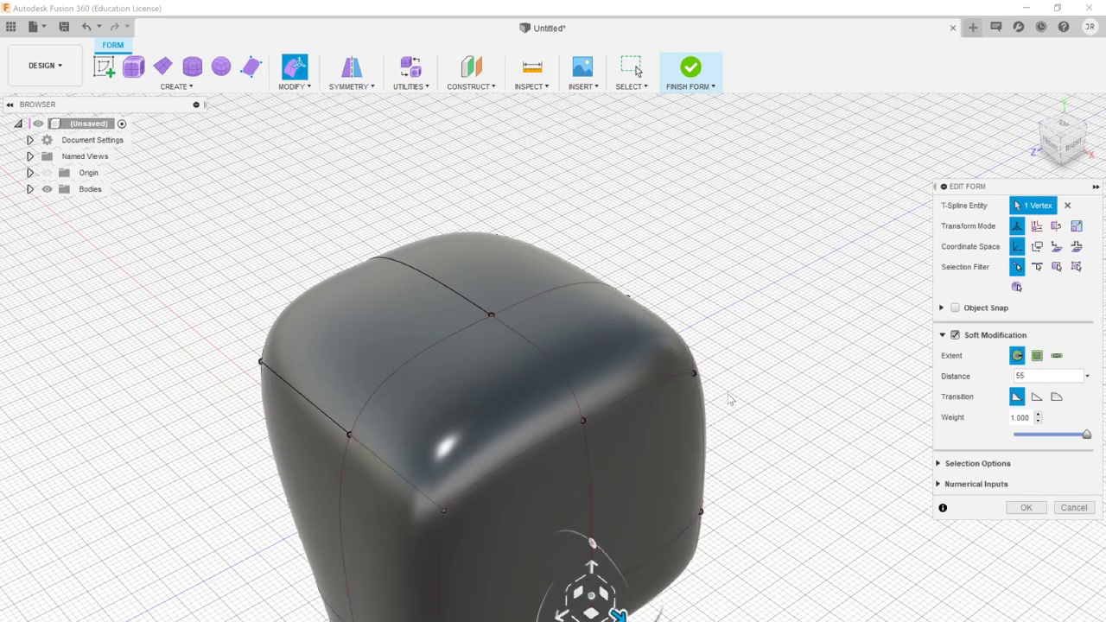
- Switch the selection filter to edges, select the middle edge loop across the box's width, and set the soft modification distance to 25 mm
{"action": "left_click", "coordinate": [1037, 266]}
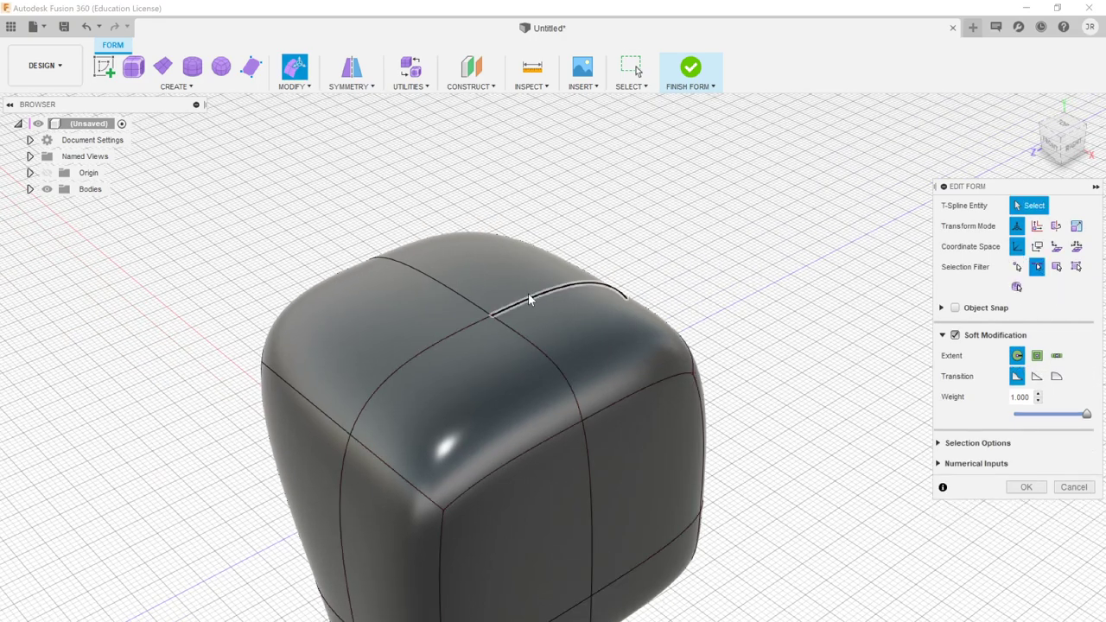
{"action": "double_click", "coordinate": [469, 304]}
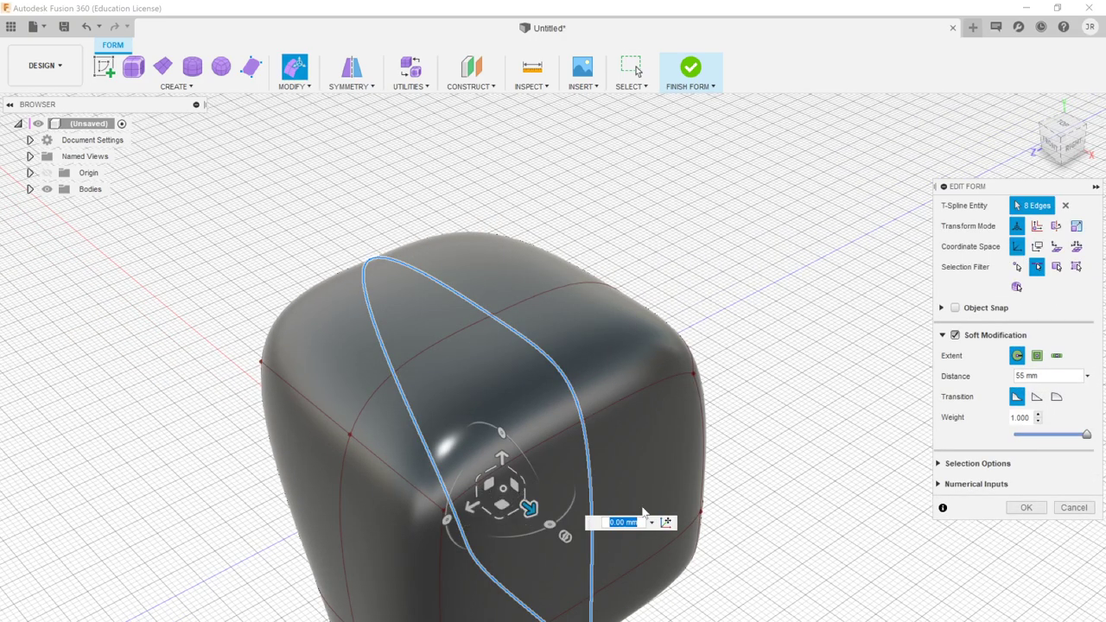
{"action": "left_click", "coordinate": [1061, 375]}
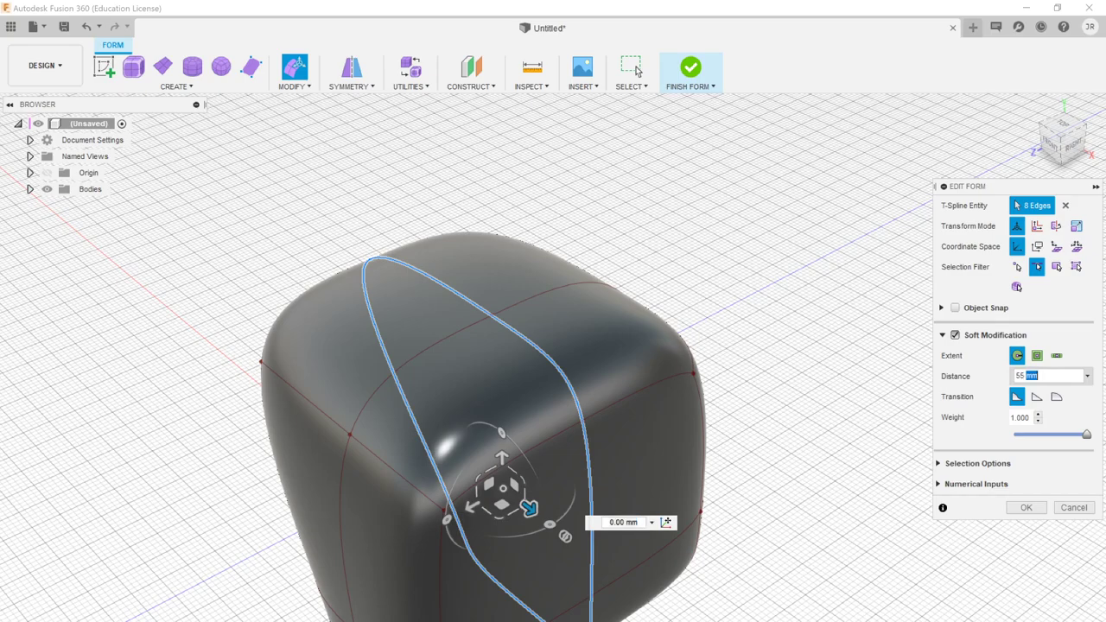
{"action": "type", "text": "25"}
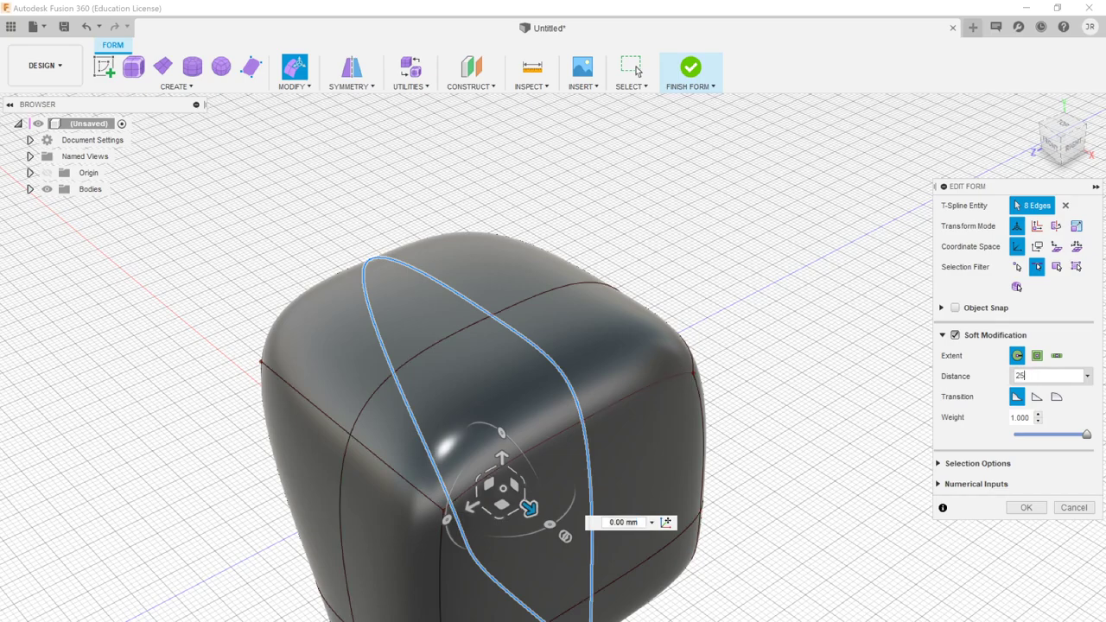
- Clear the selection, reselect the whole middle edge loop, and view the box from its long side
{"action": "left_click", "coordinate": [741, 180]}
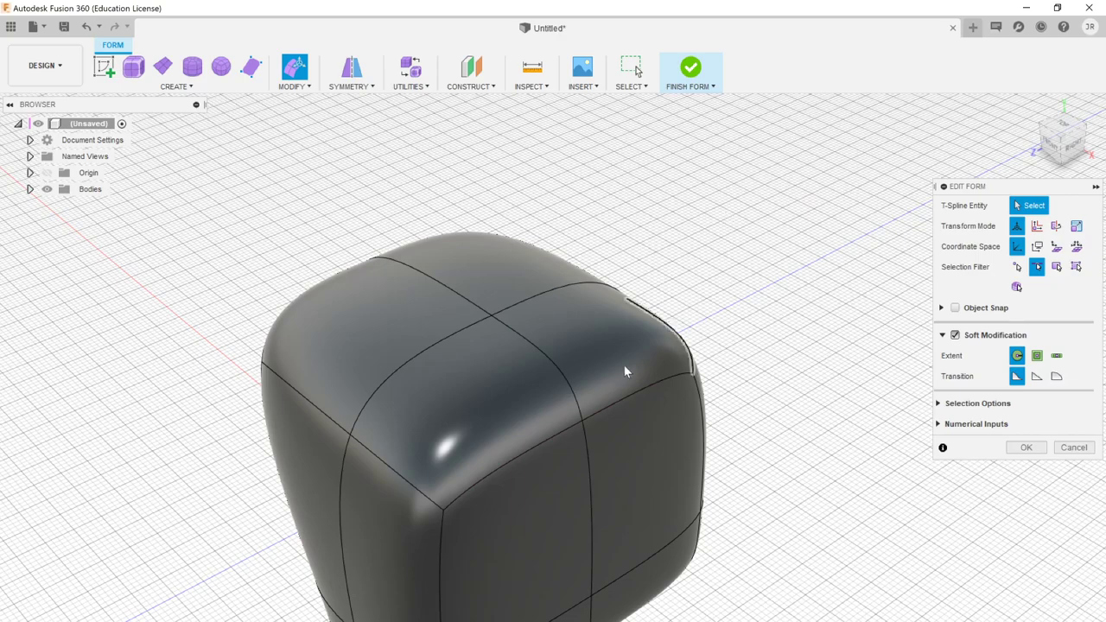
{"action": "double_click", "coordinate": [543, 347]}
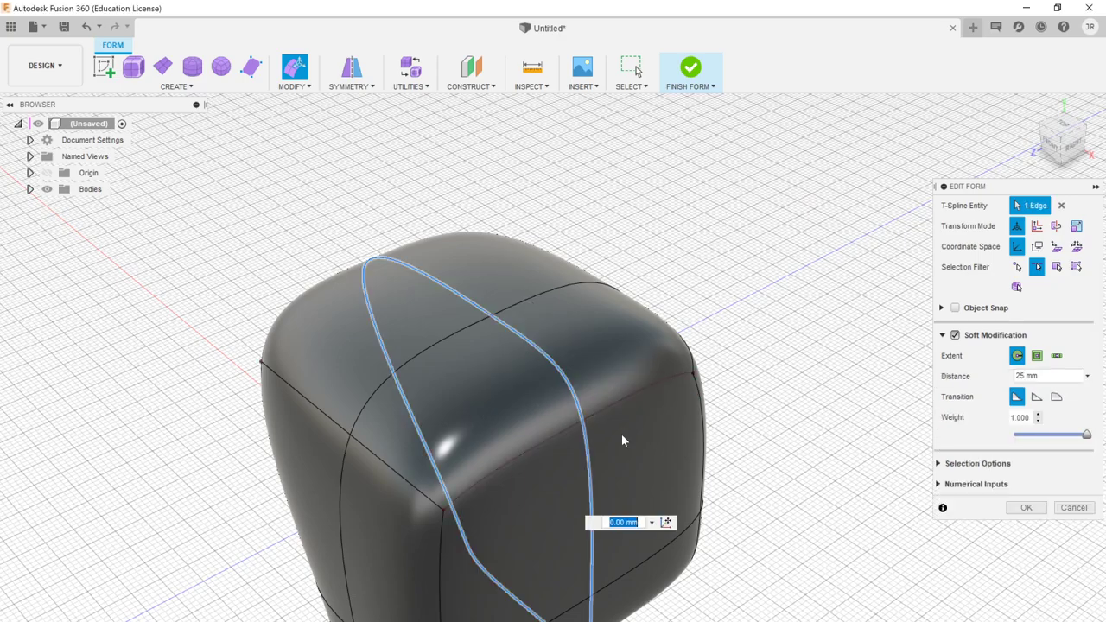
{"action": "middle_click_drag", "start_coordinate": [741, 512], "coordinate": [620, 466], "text": "shift"}
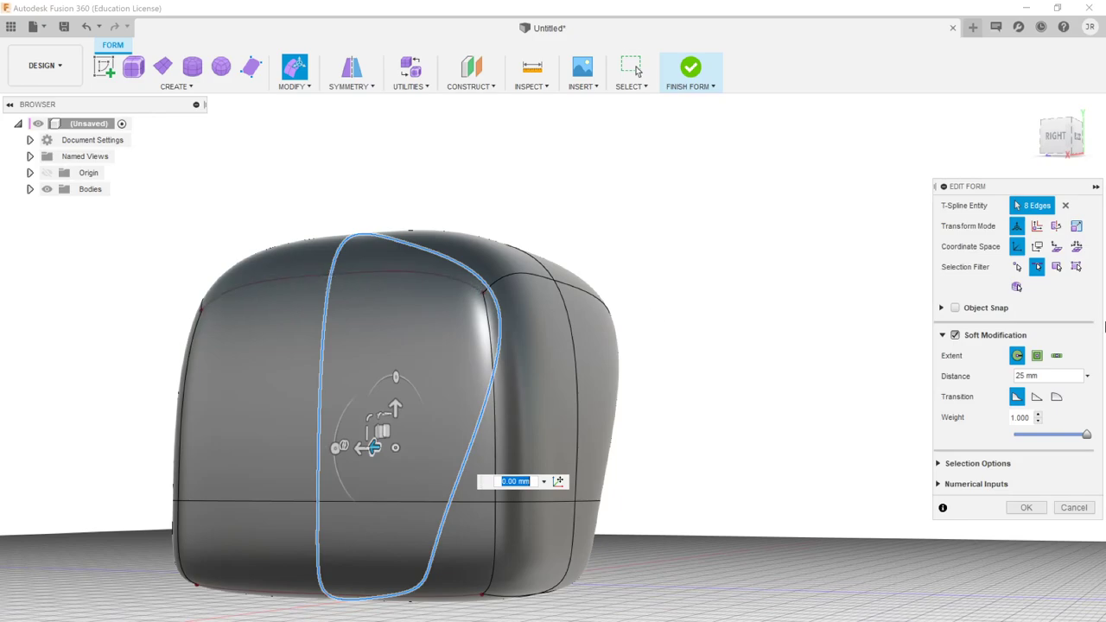
- Try the Face Count extent, return soft modification to the Distance extent, and set its weight to 0.5
{"action": "left_click", "coordinate": [1036, 355]}
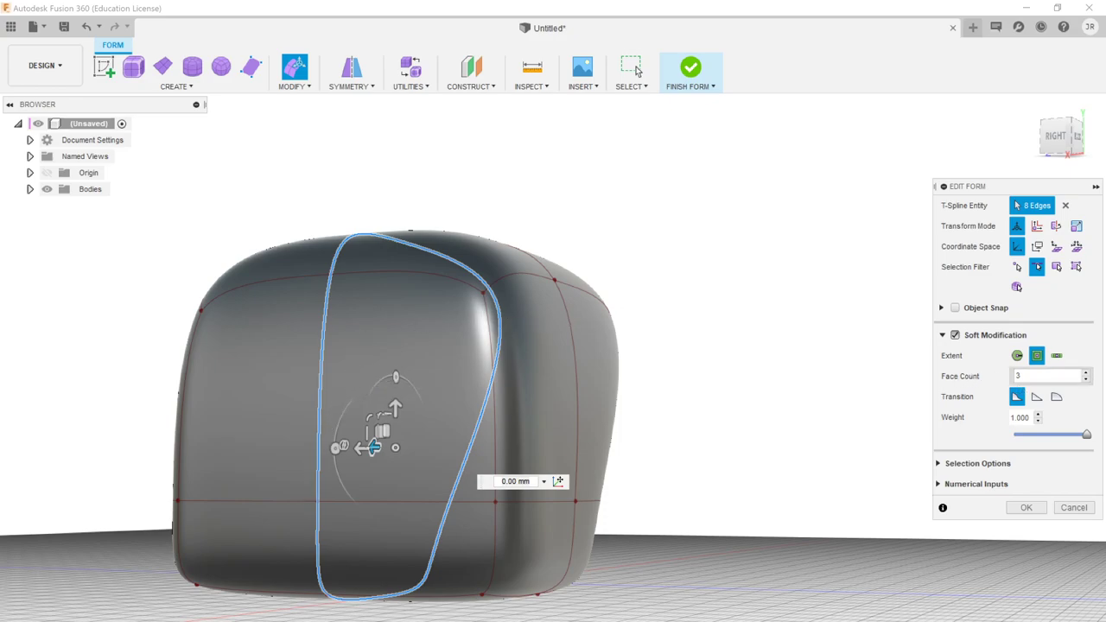
{"action": "left_click", "coordinate": [1017, 357]}
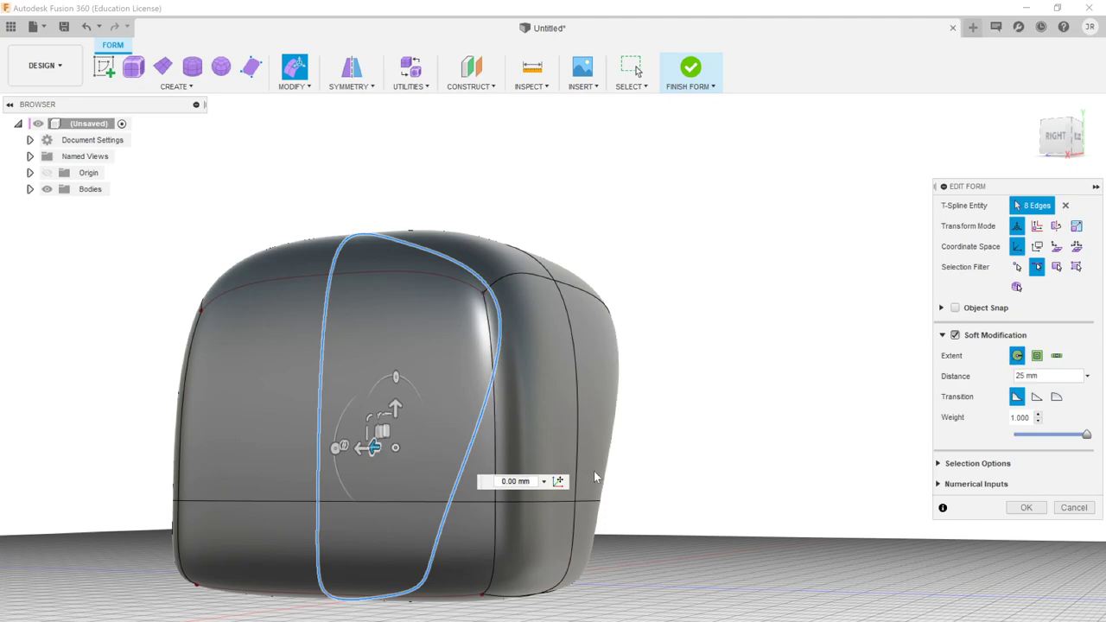
{"action": "middle_click_drag", "start_coordinate": [624, 469], "coordinate": [661, 480], "text": "shift"}
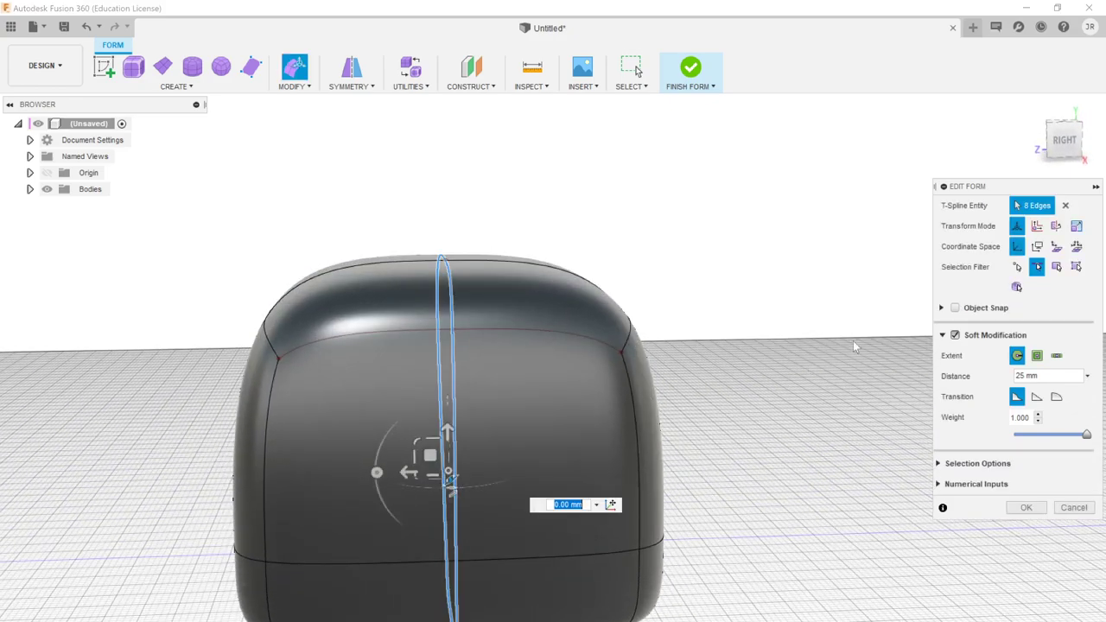
{"action": "double_click", "coordinate": [1022, 417]}
{"action": "key", "text": "BackSpace"}
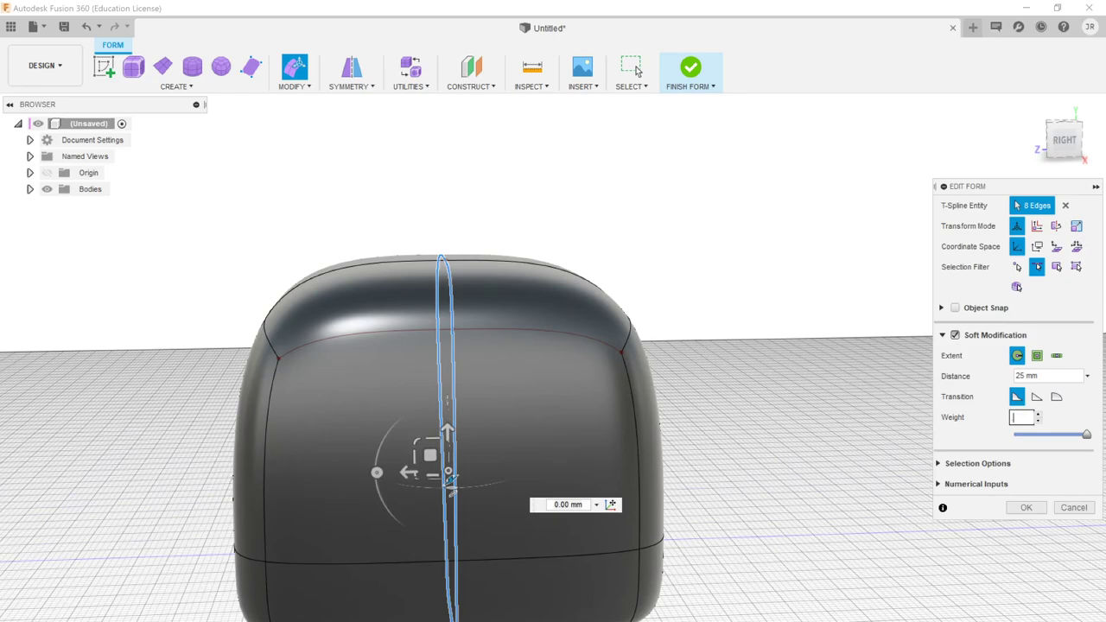
{"action": "type", "text": "5"}
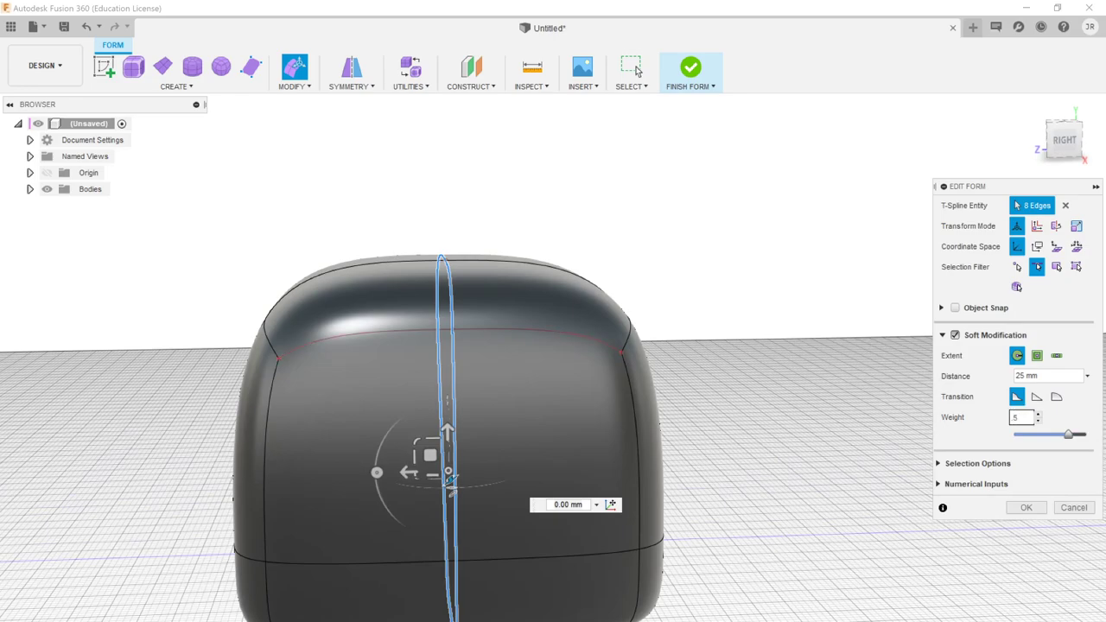
- Reselect the whole middle edge loop and pull it about 23 mm upward with soft modification
{"action": "left_click", "coordinate": [674, 316]}
{"action": "double_click", "coordinate": [451, 328]}
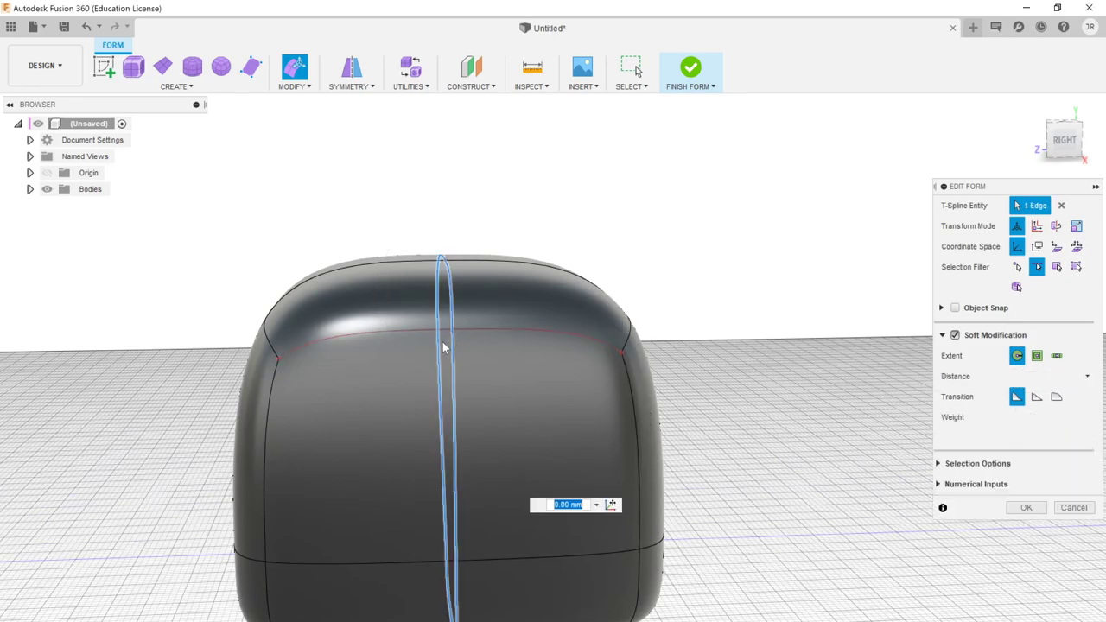
{"action": "middle_click_drag", "start_coordinate": [200, 473], "coordinate": [376, 513], "text": "shift"}
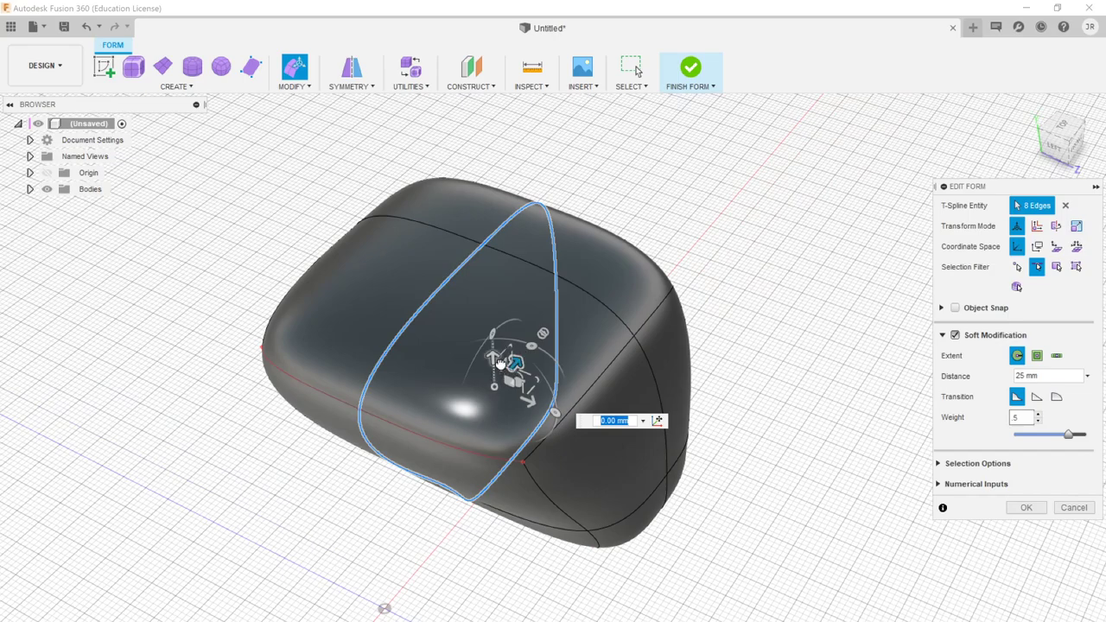
{"action": "left_click_drag", "start_coordinate": [501, 359], "coordinate": [497, 239]}
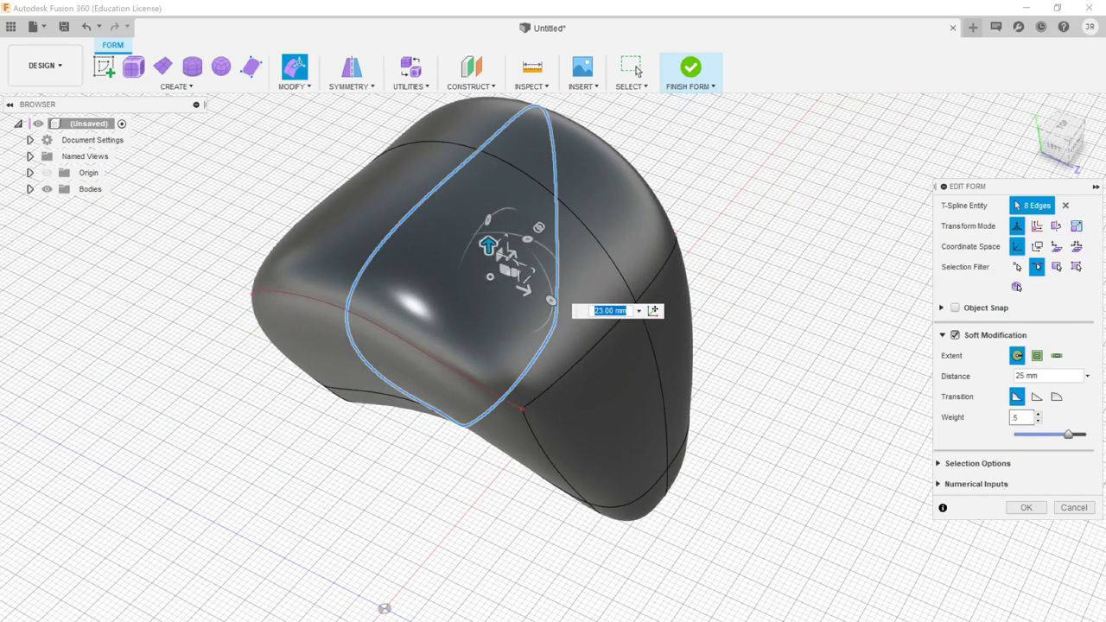
- Examine the deformed box from its ends, sides and underside to see how soft modification affected the surrounding edges
{"action": "middle_click_drag", "start_coordinate": [553, 363], "coordinate": [346, 346], "text": "shift"}
{"action": "double_click", "coordinate": [424, 362]}
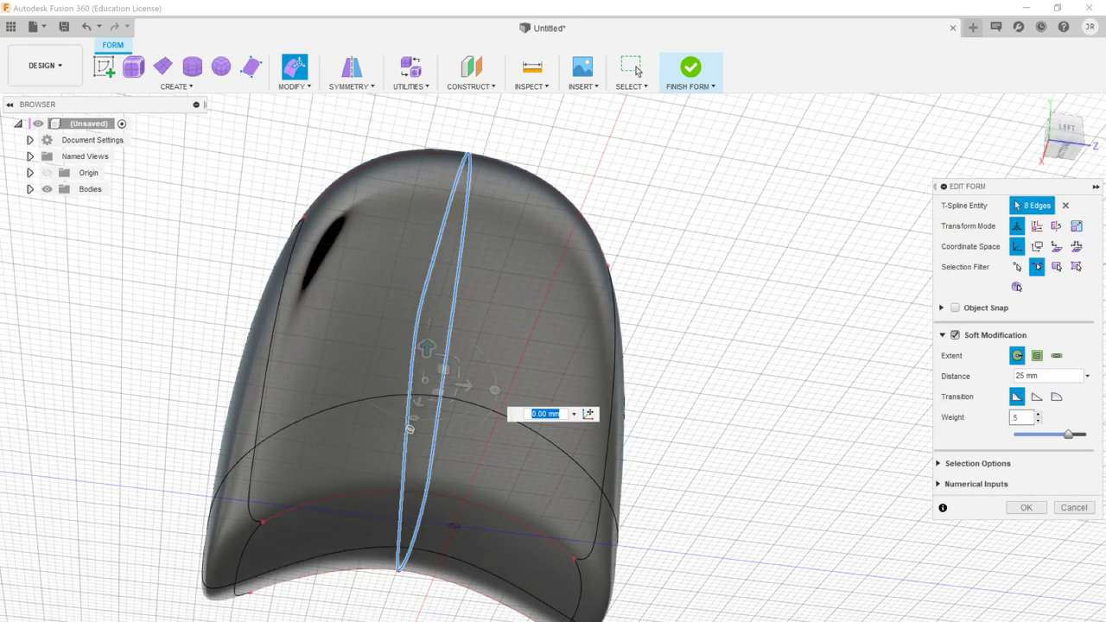
{"action": "middle_click_drag", "start_coordinate": [406, 519], "coordinate": [185, 513], "text": "shift"}
{"action": "double_click", "coordinate": [285, 518]}
{"action": "middle_click_drag", "start_coordinate": [260, 513], "coordinate": [346, 466], "text": "shift"}
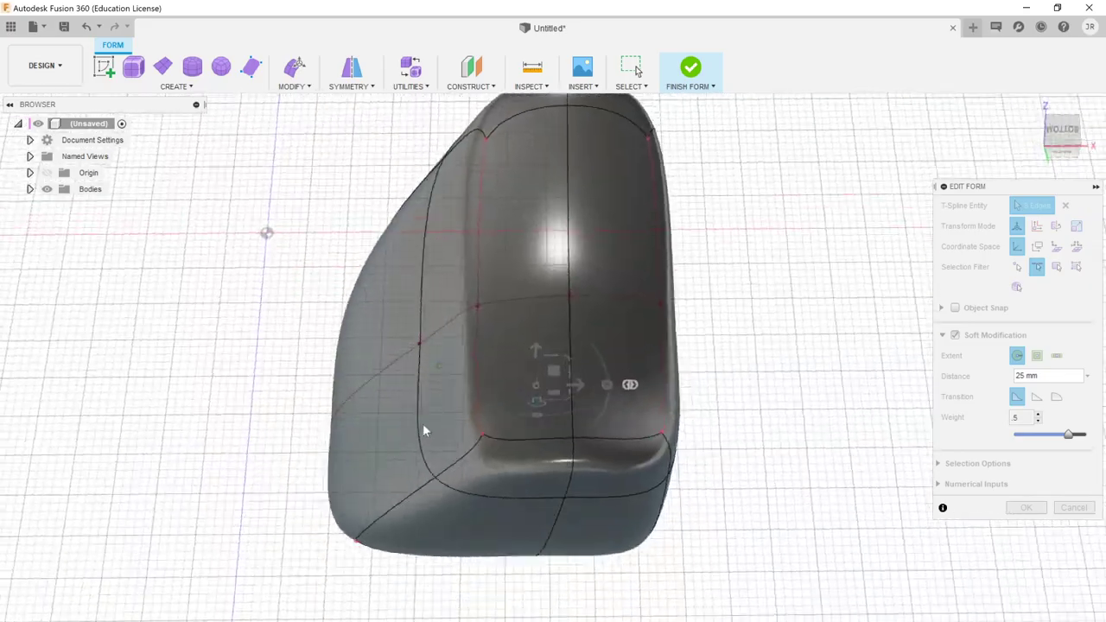
{"action": "middle_click_drag", "start_coordinate": [423, 430], "coordinate": [457, 424], "text": "shift"}
{"action": "double_click", "coordinate": [436, 419]}
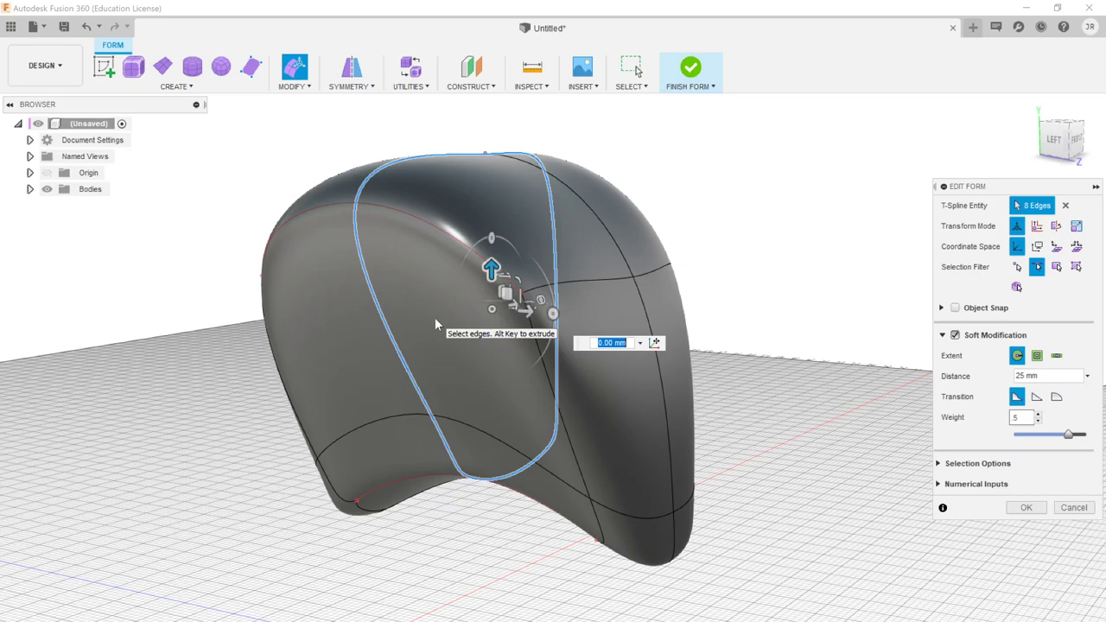
- Shift the middle edge loop sideways along the X axis with soft modification and accept the Edit Form changes
{"action": "middle_click_drag", "start_coordinate": [841, 528], "coordinate": [592, 449], "text": "shift"}
{"action": "left_click_drag", "start_coordinate": [574, 313], "coordinate": [721, 348]}
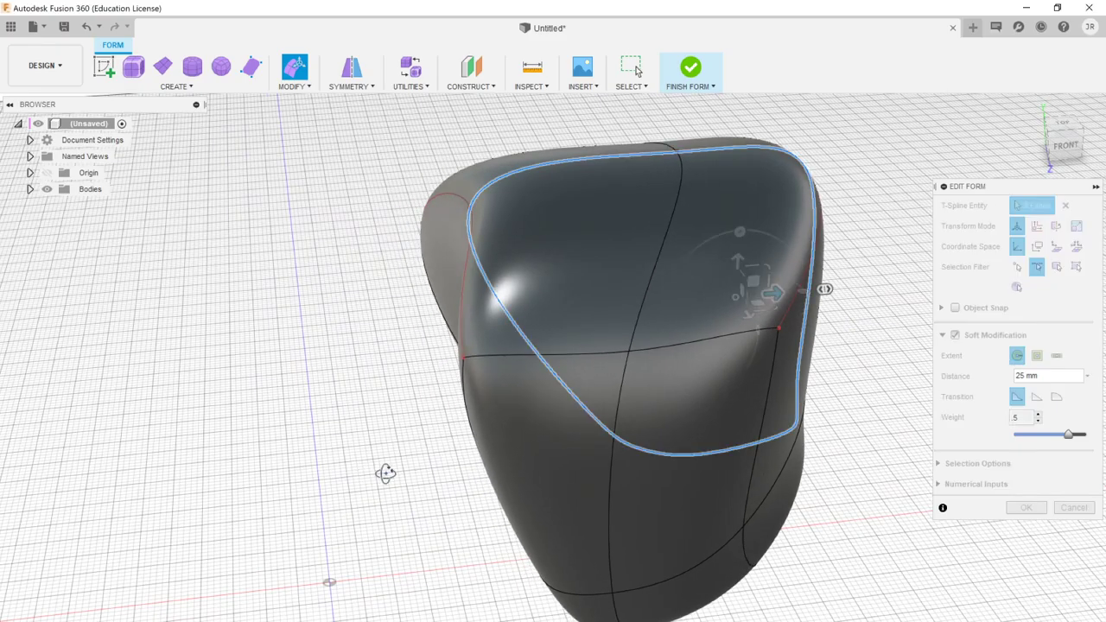
{"action": "middle_click_drag", "start_coordinate": [385, 472], "coordinate": [745, 187], "text": "shift"}
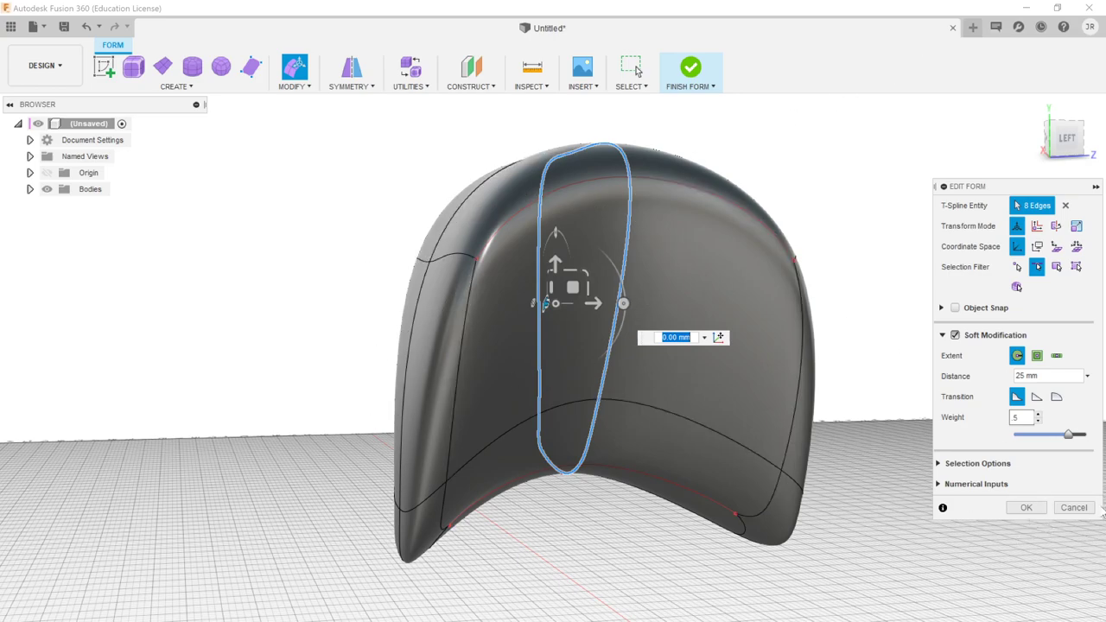
{"action": "left_click", "coordinate": [1037, 509]}
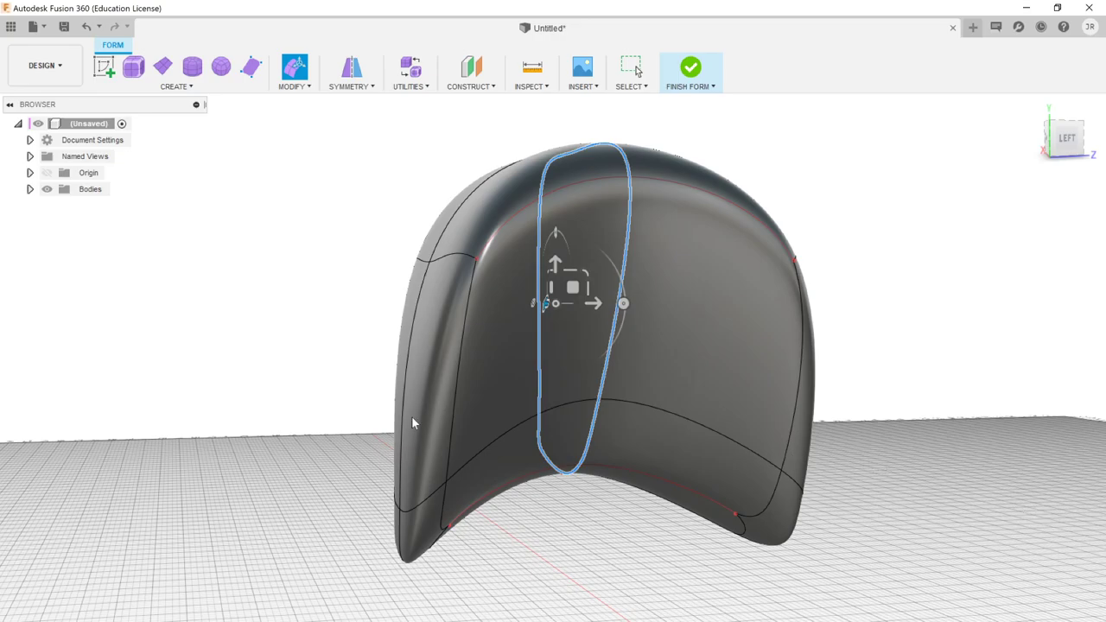
{"action": "middle_click_drag", "start_coordinate": [967, 343], "coordinate": [903, 372], "text": "shift"}
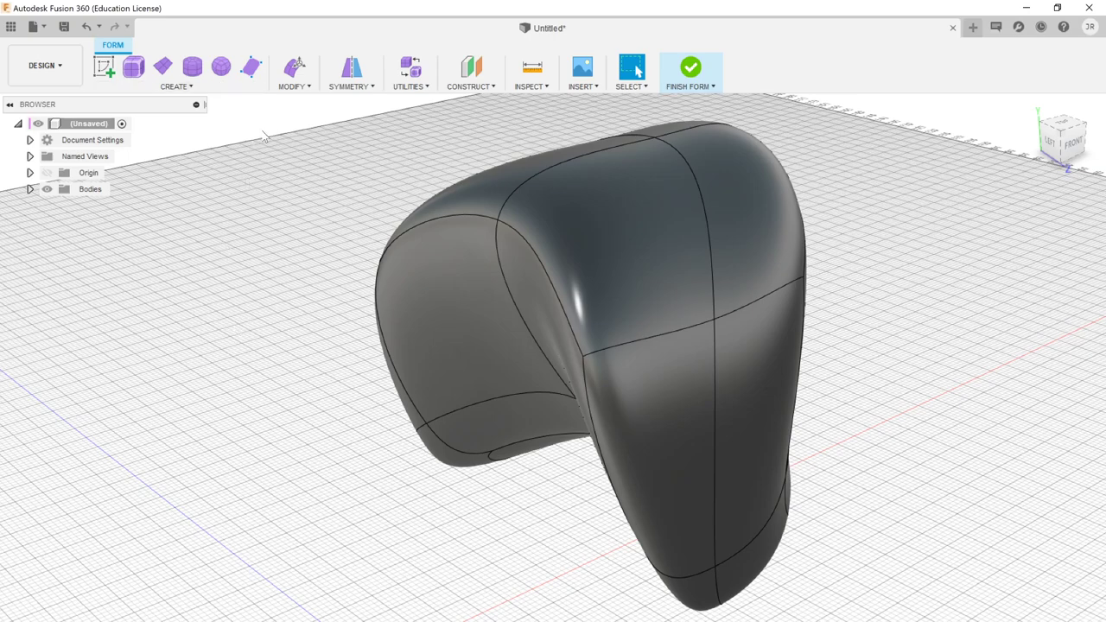
- Finish the form, inspect its converted solid body in the browser, and reopen the form from its timeline feature
{"action": "left_click", "coordinate": [700, 69]}
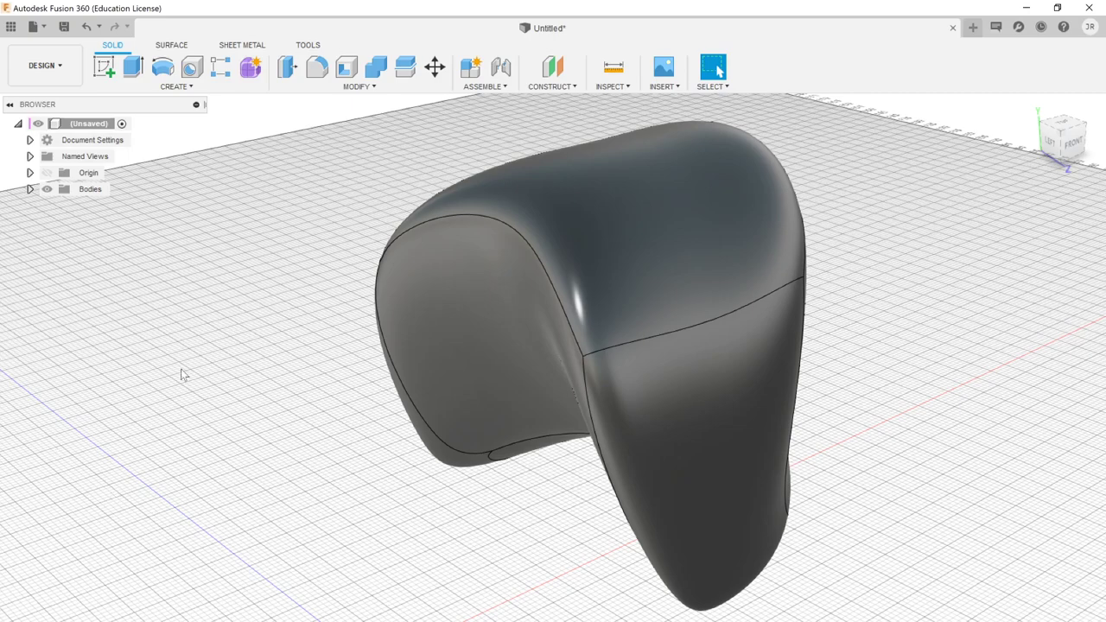
{"action": "left_click", "coordinate": [30, 190]}
{"action": "left_click", "coordinate": [100, 206]}
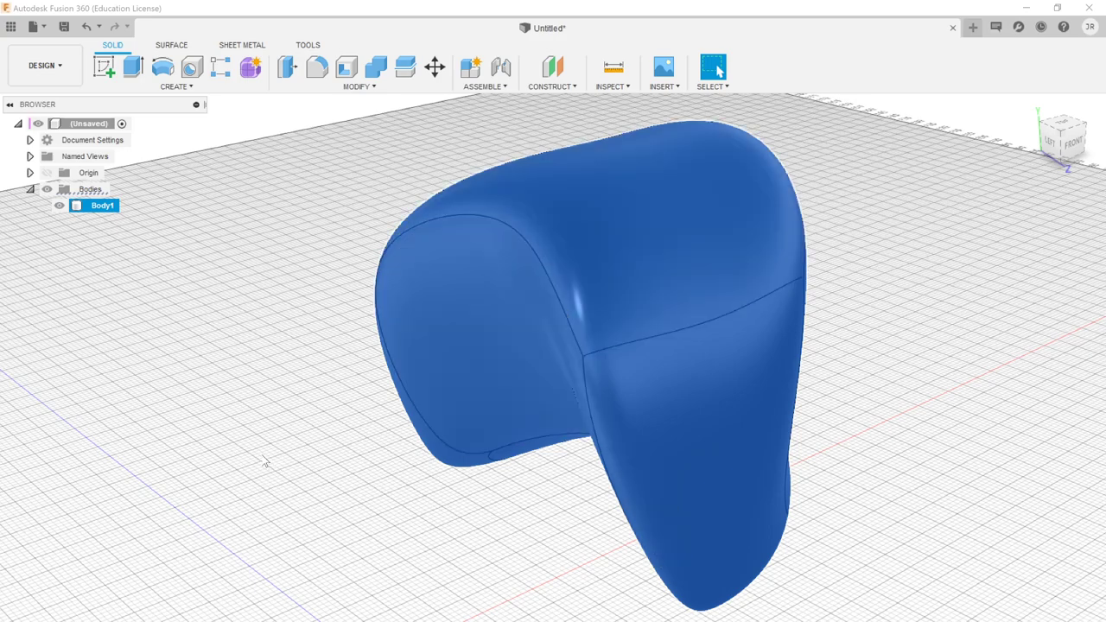
{"action": "left_click", "coordinate": [239, 544]}
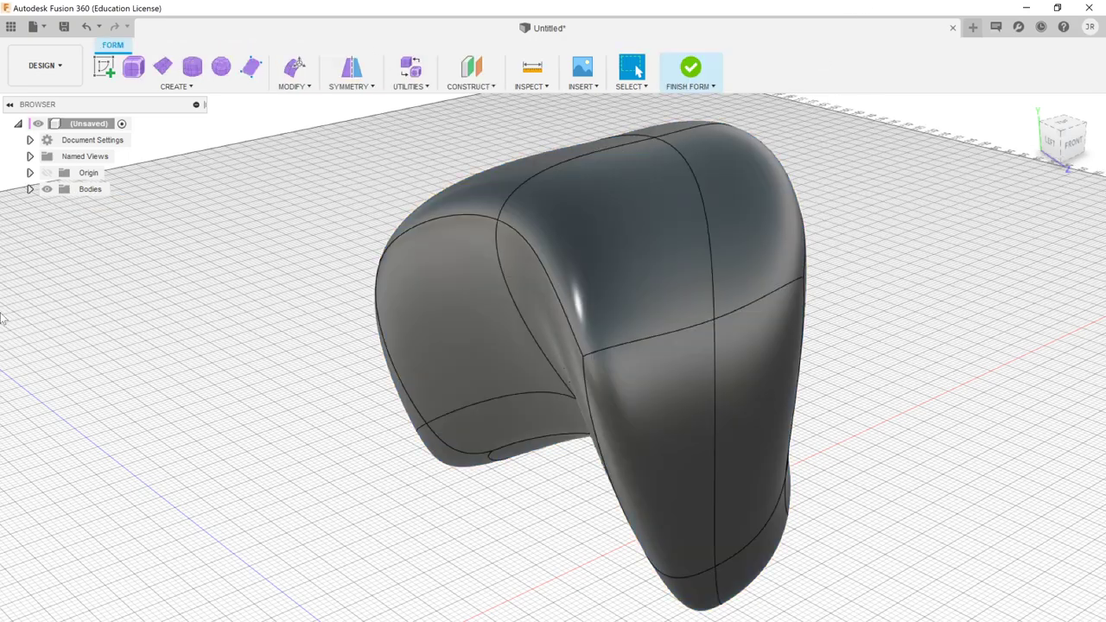
- Finish the form again, check the options available for Body1, and reopen the form with its timeline feature's Edit option
{"action": "left_click", "coordinate": [690, 71]}
{"action": "right_click", "coordinate": [112, 205]}
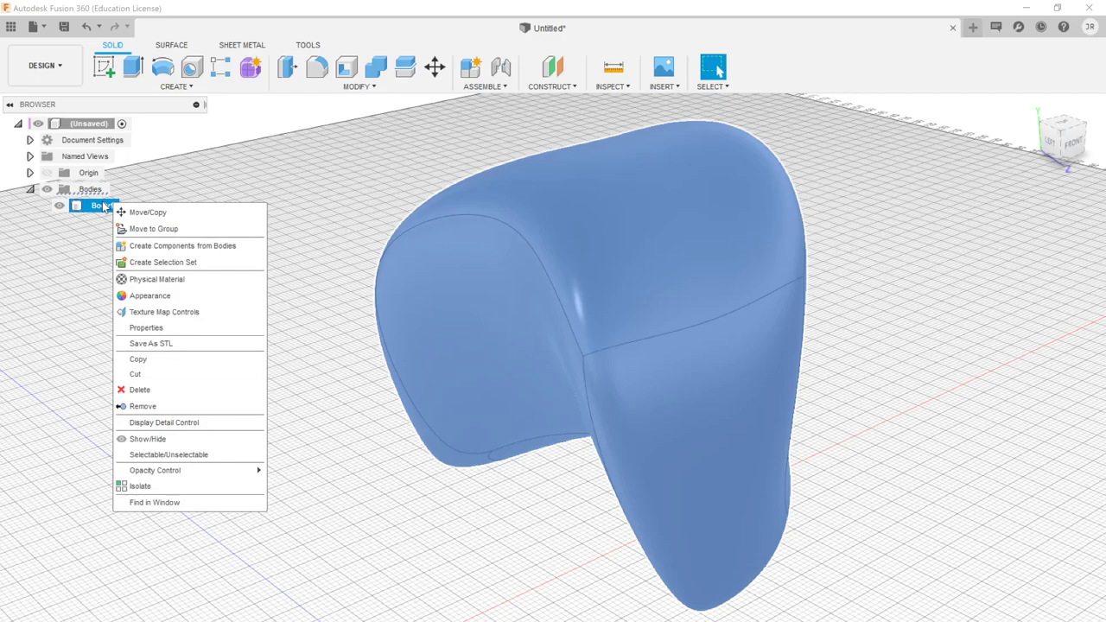
{"action": "right_click", "coordinate": [112, 553]}
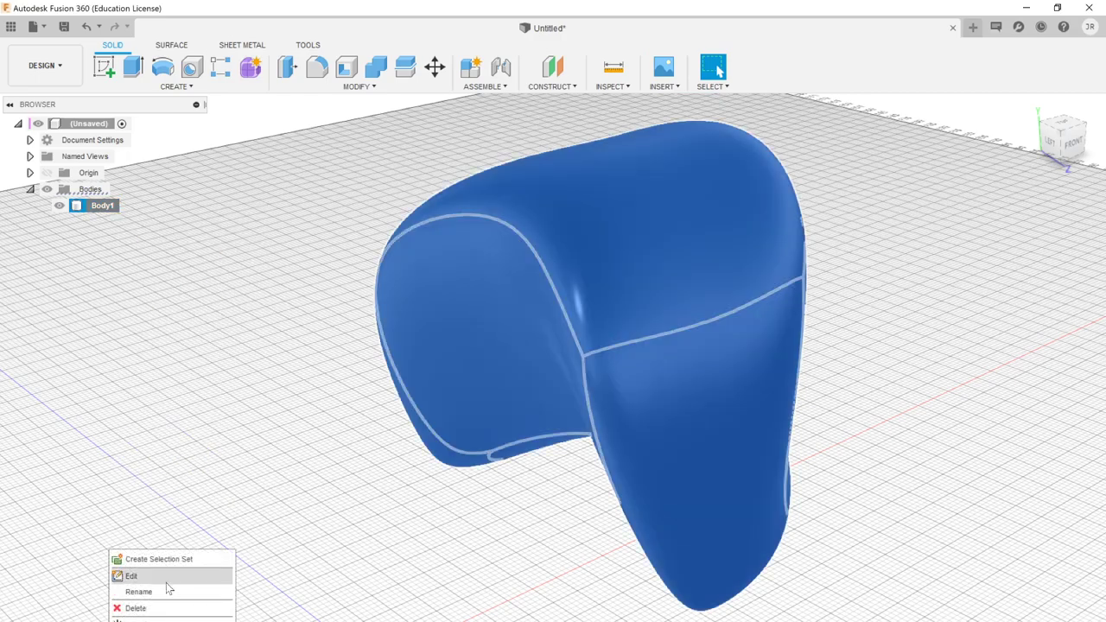
{"action": "left_click", "coordinate": [171, 583]}
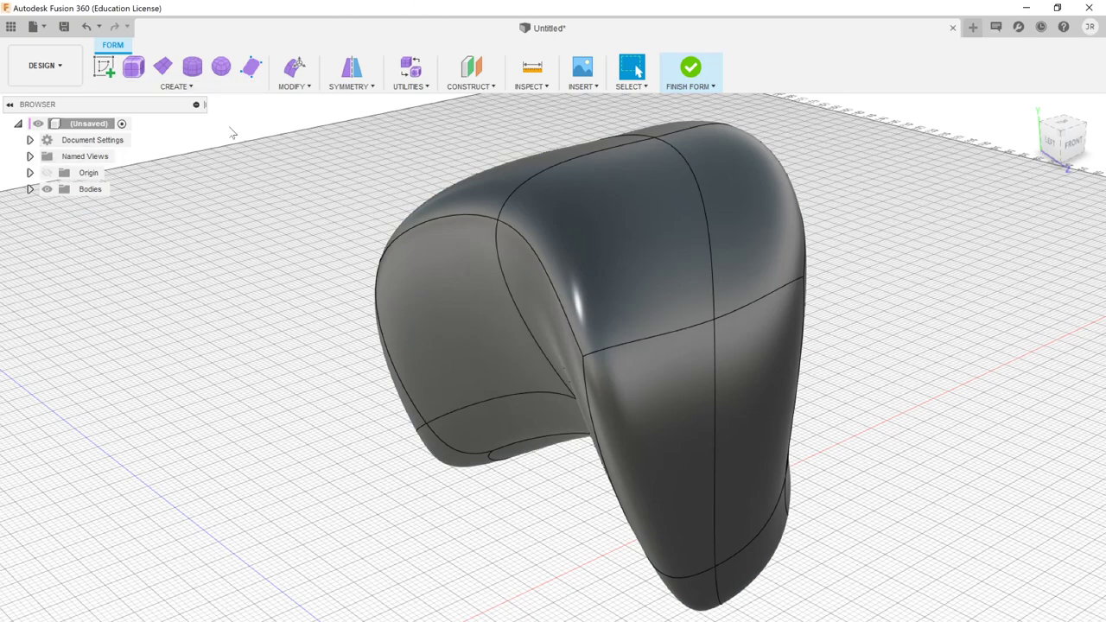
- Finish the form and delete Body1 from the design
{"action": "left_click", "coordinate": [696, 70]}
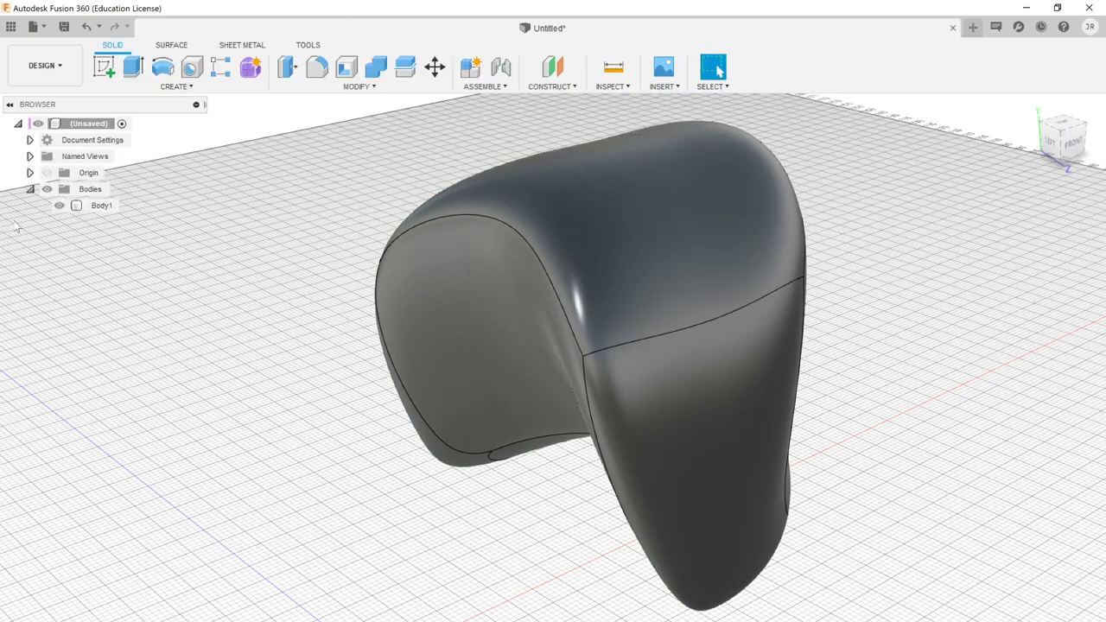
{"action": "left_click", "coordinate": [101, 205]}
{"action": "key", "text": "Delete"}
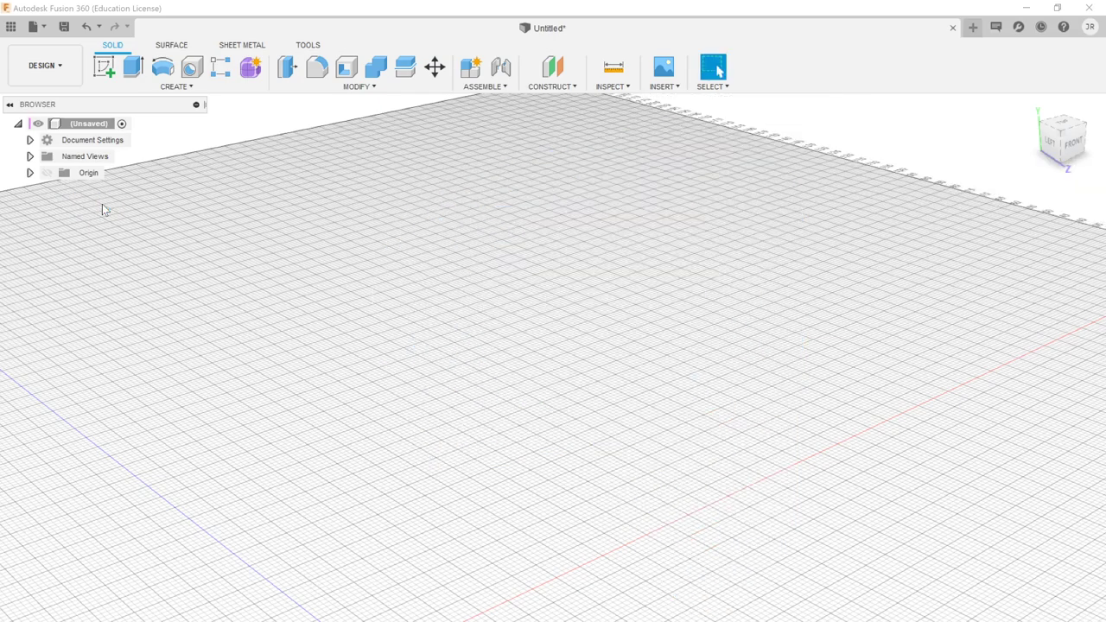
- Create a new form with a T-Spline cylinder centred on the origin on the ground plane, about 185 mm in diameter
{"action": "left_click", "coordinate": [258, 76]}
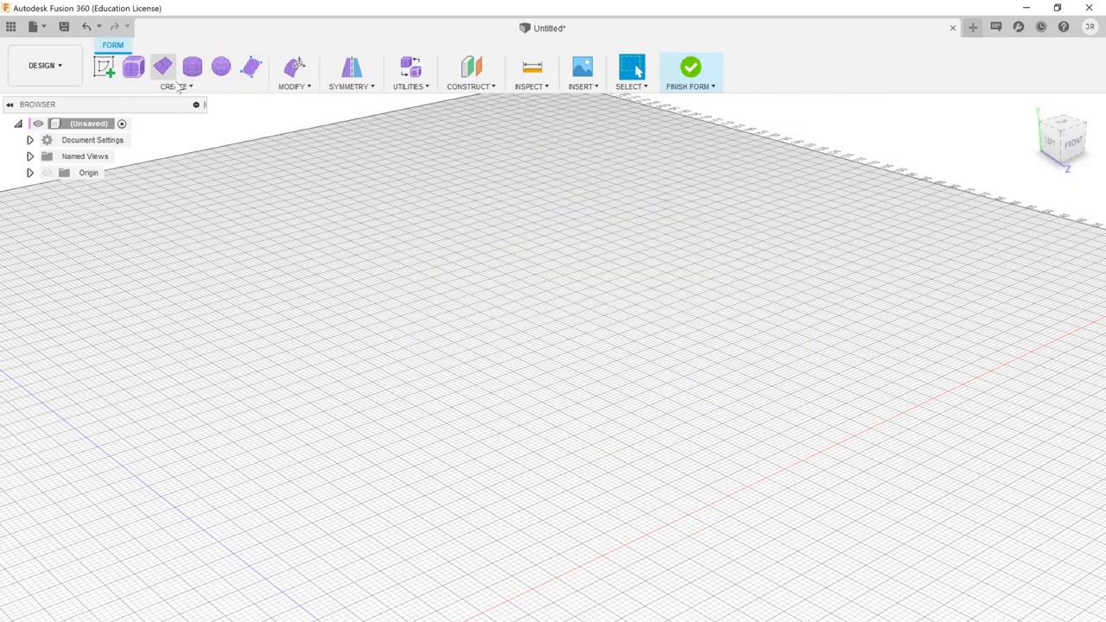
{"action": "left_click", "coordinate": [177, 87]}
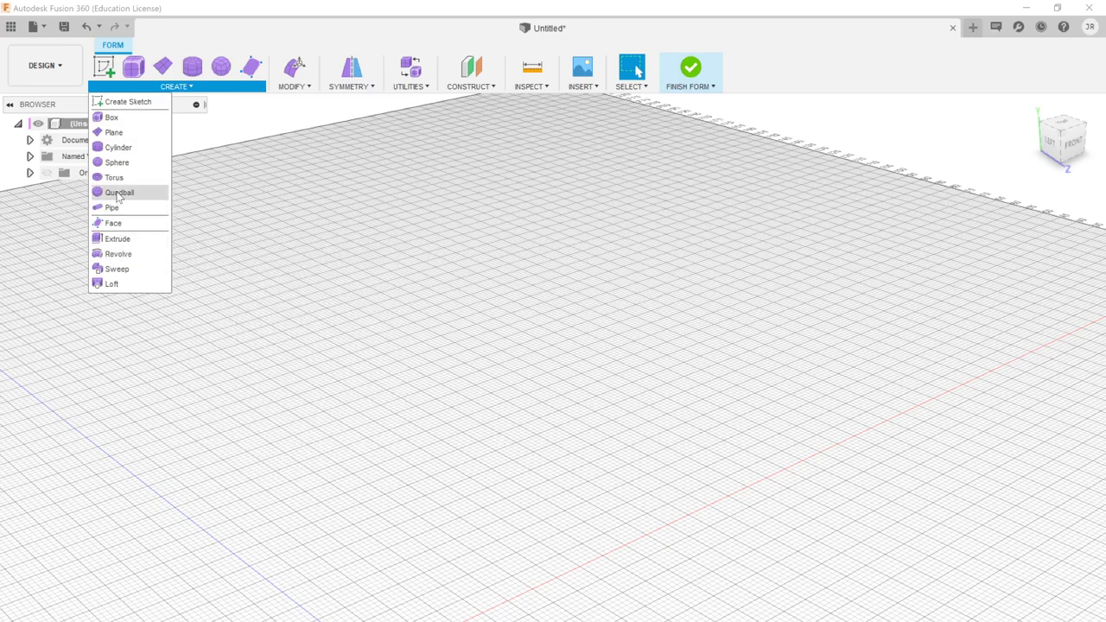
{"action": "left_click", "coordinate": [132, 150]}
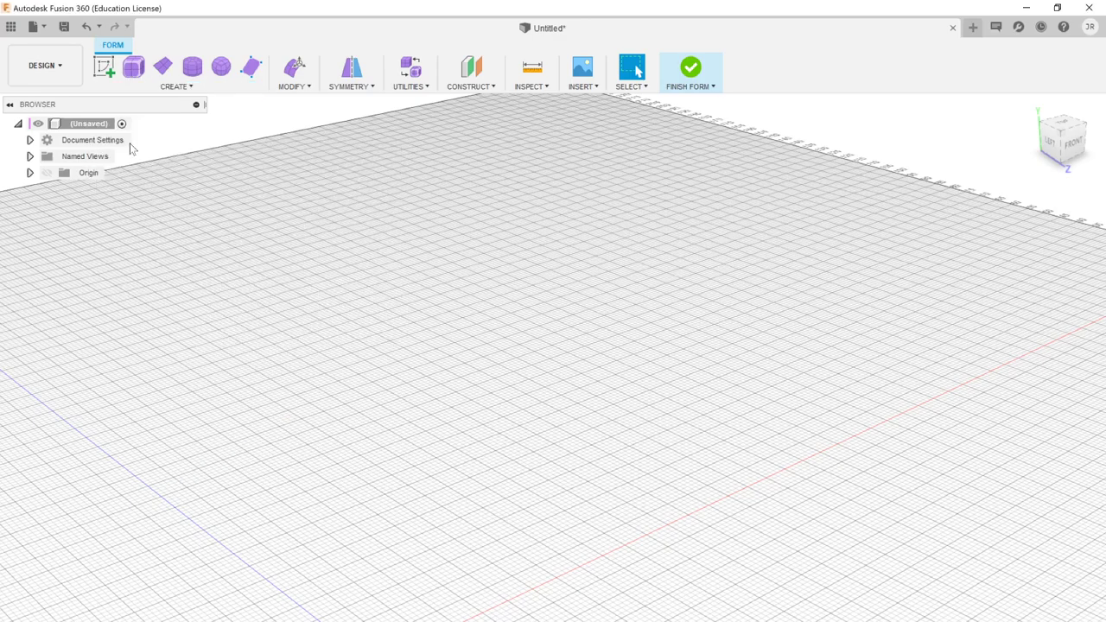
{"action": "scroll", "coordinate": [483, 510], "scroll_direction": "up", "scroll_amount": 5}
{"action": "middle_click_drag", "start_coordinate": [570, 600], "coordinate": [585, 361]}
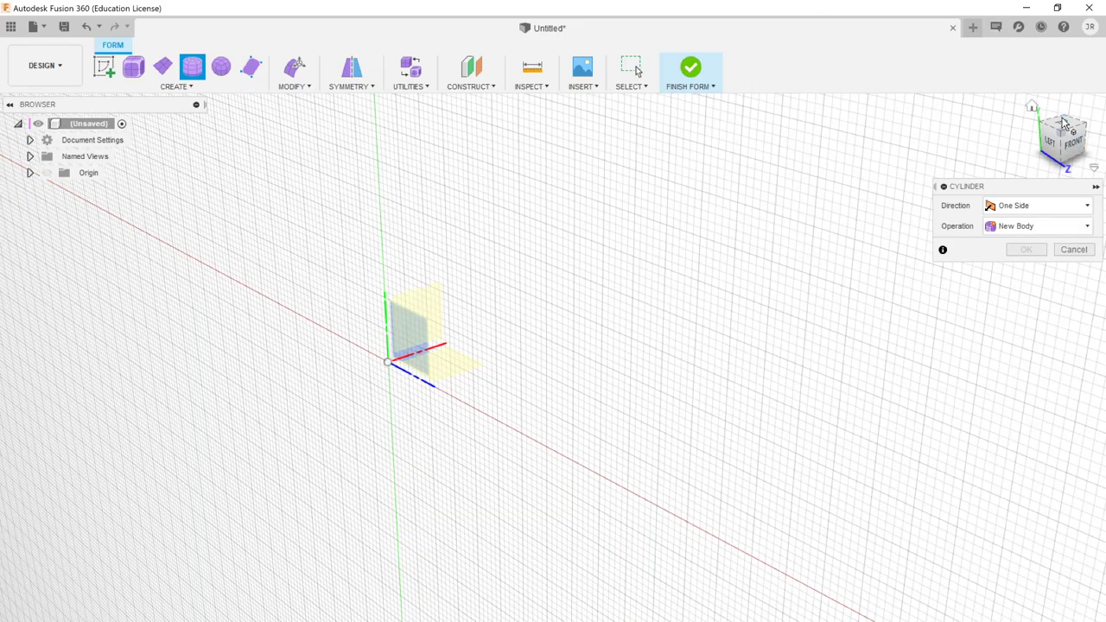
{"action": "left_click", "coordinate": [1031, 105]}
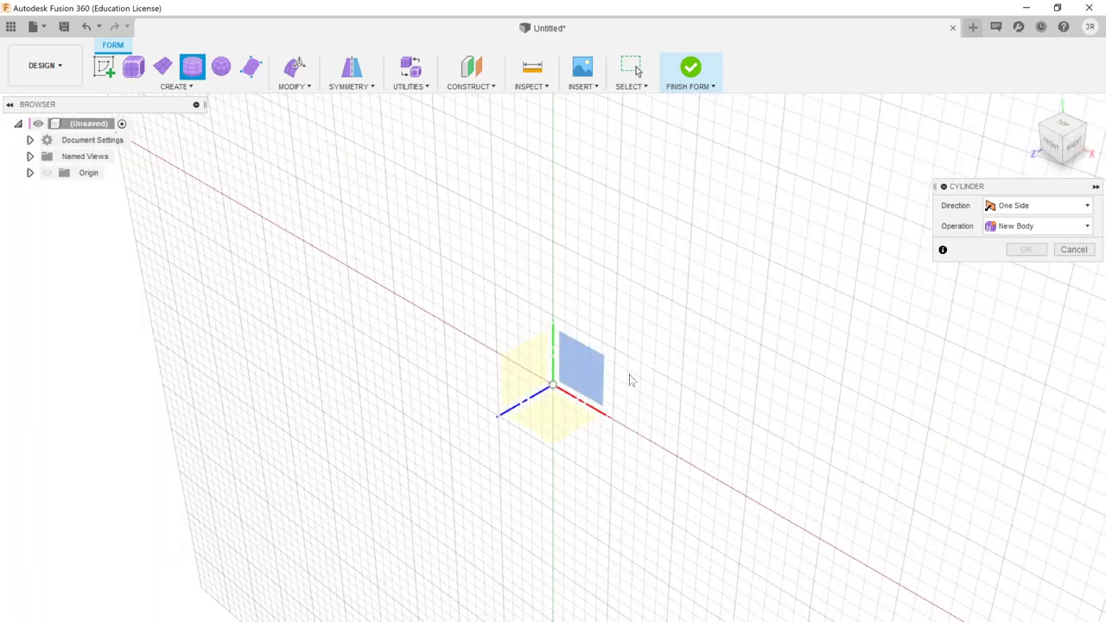
{"action": "left_click", "coordinate": [553, 385]}
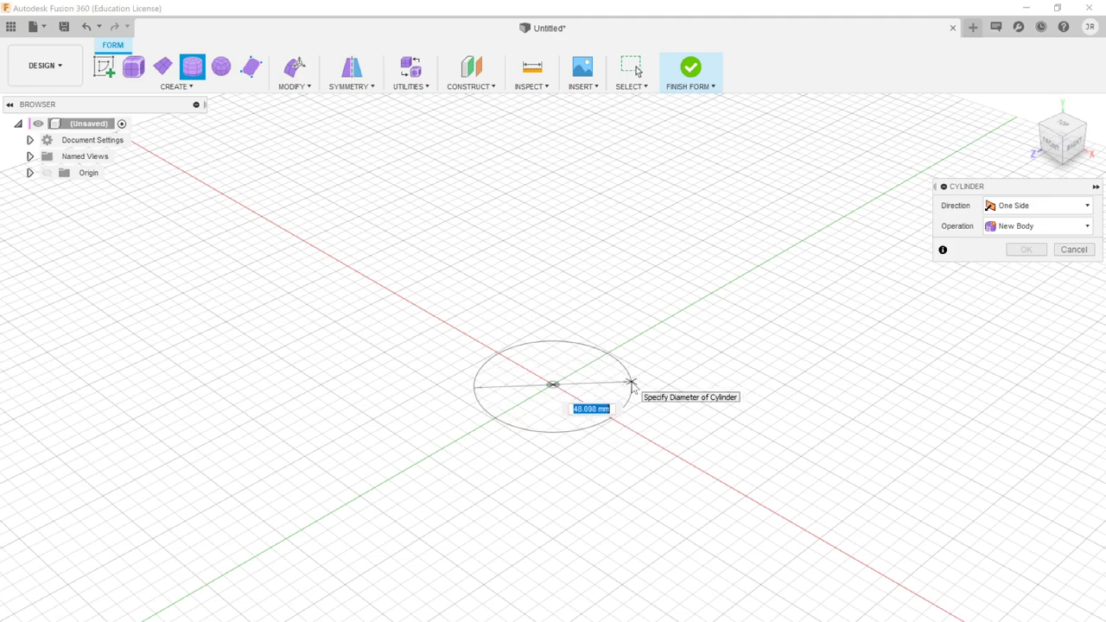
{"action": "type", "text": "50"}
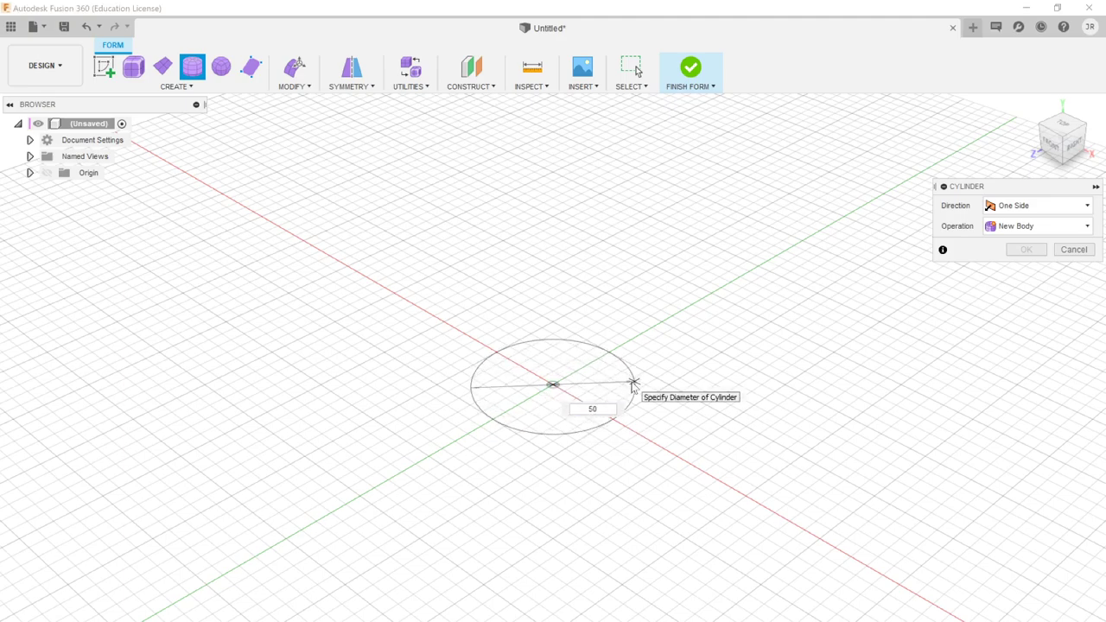
{"action": "key", "text": "Tab"}
{"action": "left_click", "coordinate": [513, 247]}
- Set the cylinder's height to 150 mm
{"action": "scroll", "coordinate": [619, 444], "scroll_direction": "down", "scroll_amount": 2}
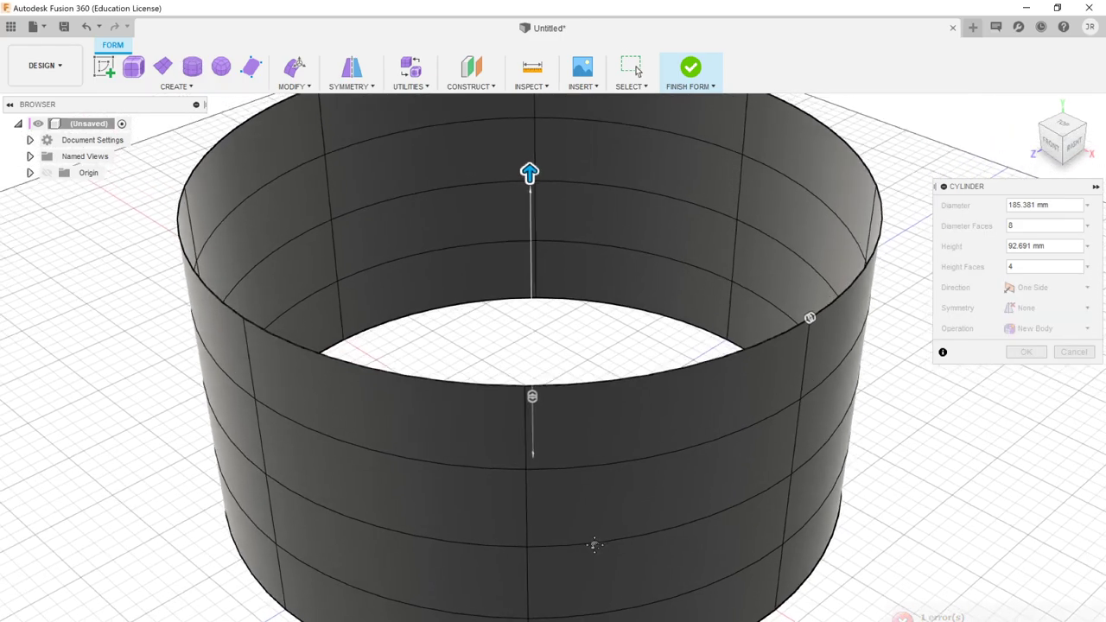
{"action": "scroll", "coordinate": [593, 481], "scroll_direction": "down", "scroll_amount": 2}
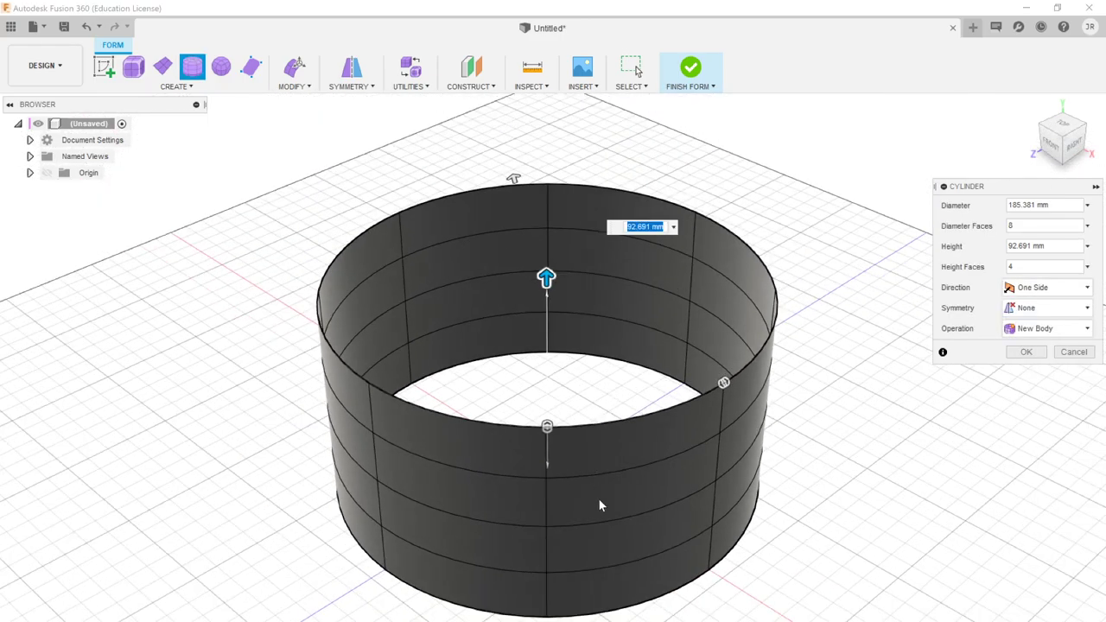
{"action": "middle_click_drag", "start_coordinate": [597, 503], "coordinate": [563, 394]}
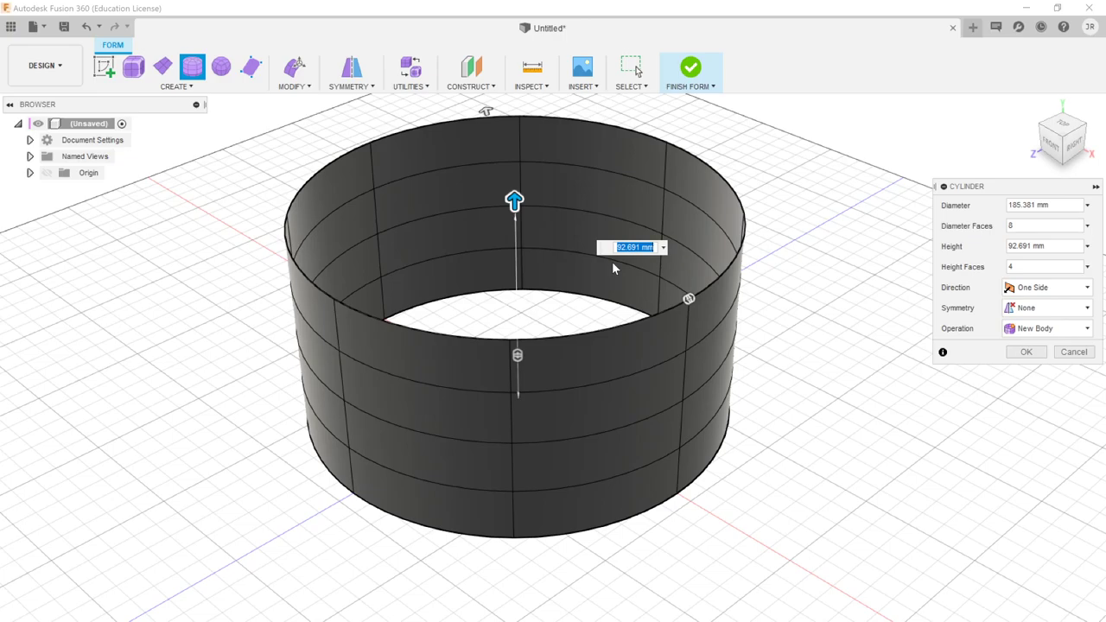
{"action": "type", "text": "150"}
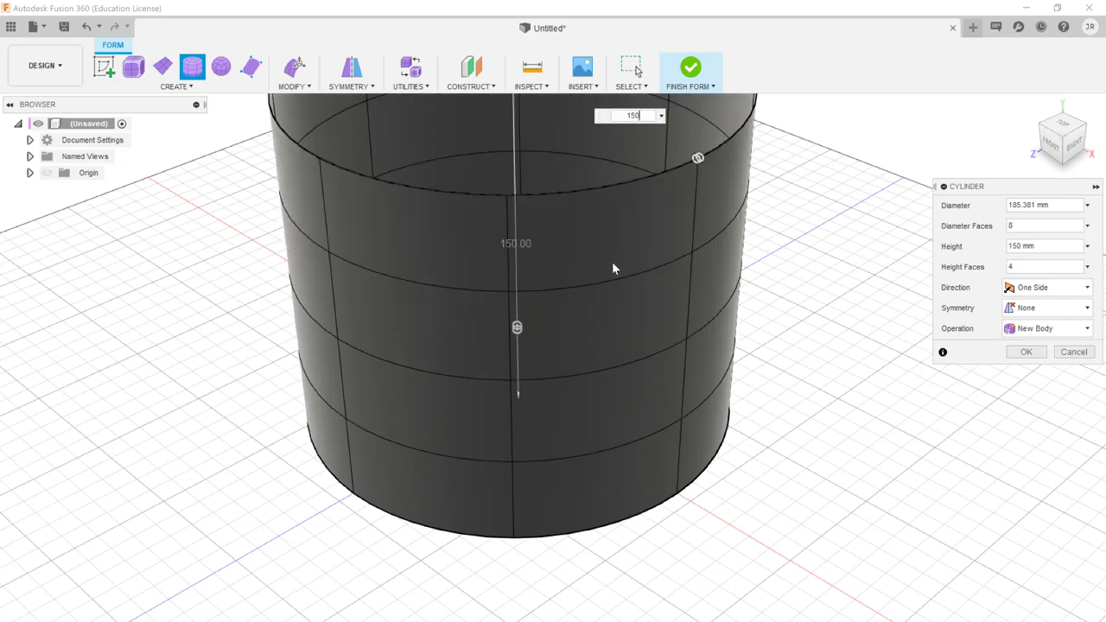
{"action": "scroll", "coordinate": [520, 275], "scroll_direction": "down", "scroll_amount": 5}
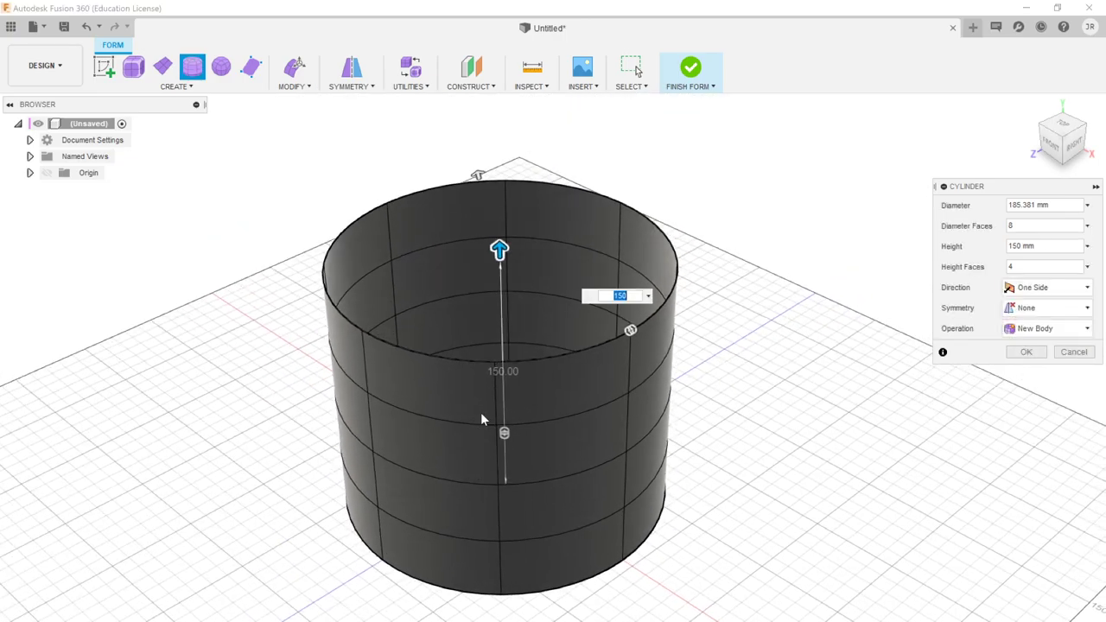
- Accept the large T-Spline cylinder and undo its creation
{"action": "key", "text": "Return"}
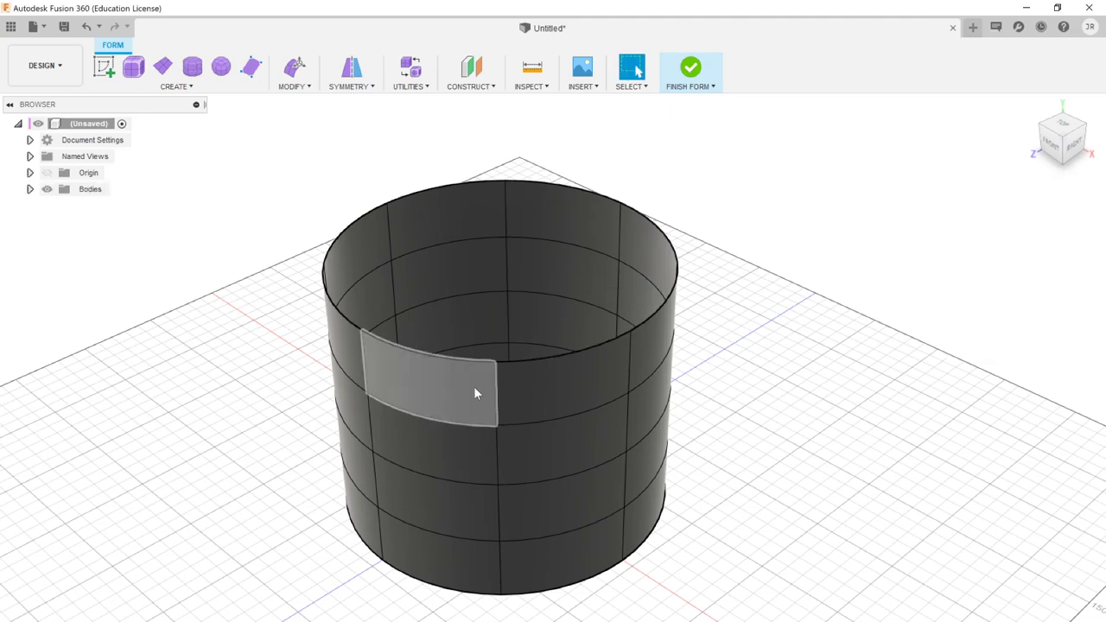
{"action": "key", "text": "ctrl+z"}
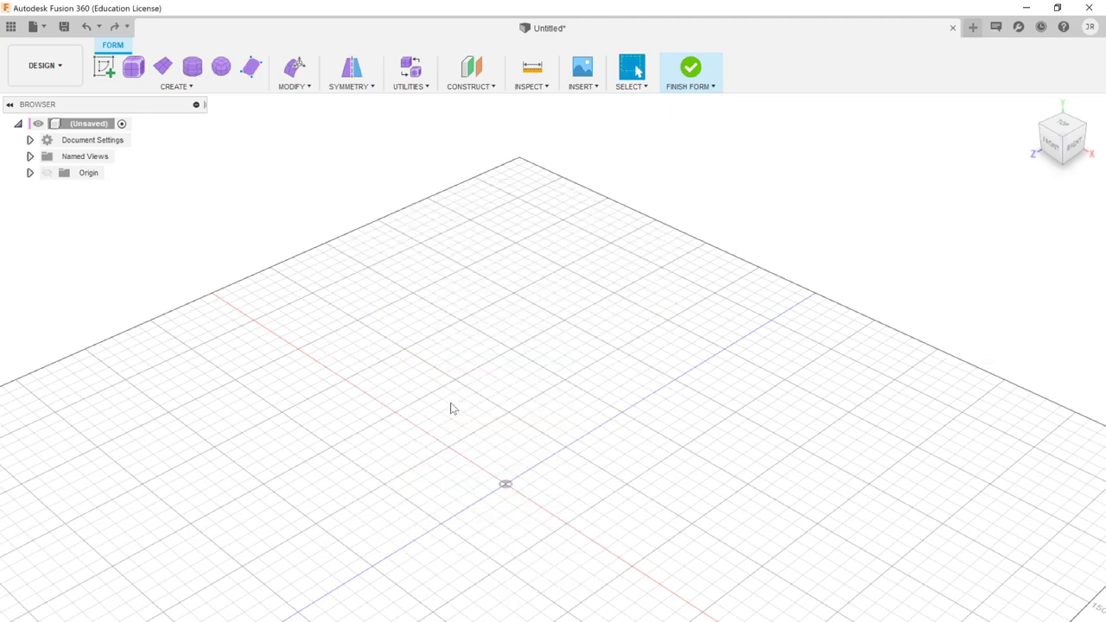
- Create a T-Spline cylinder centred on the origin on the ground plane, 50 mm in diameter and 100 mm high
{"action": "left_click", "coordinate": [190, 69]}
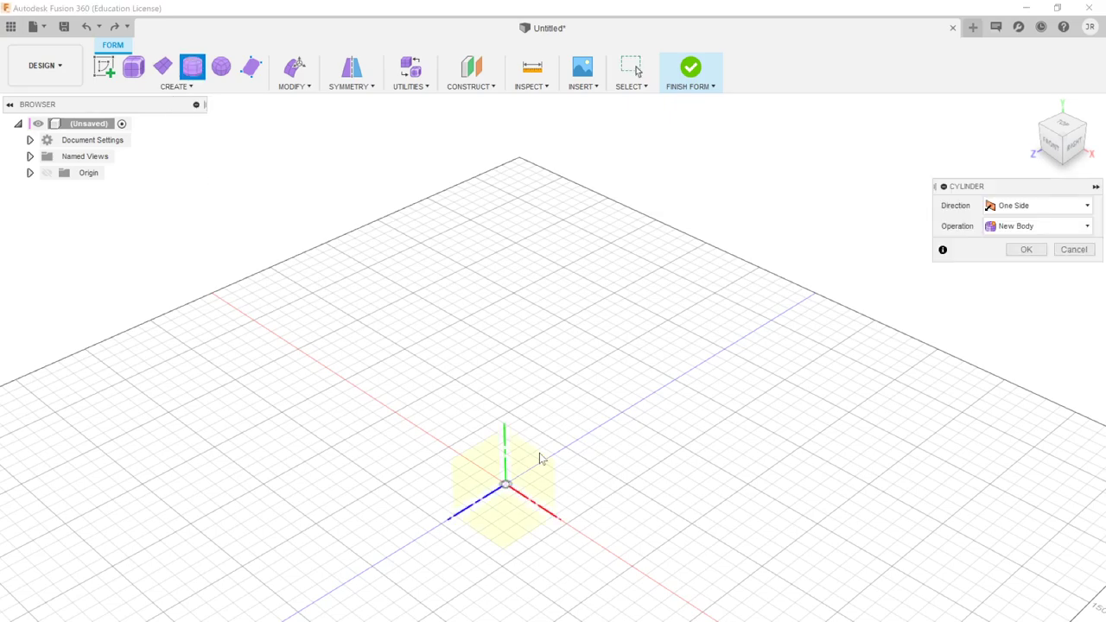
{"action": "left_click", "coordinate": [508, 487]}
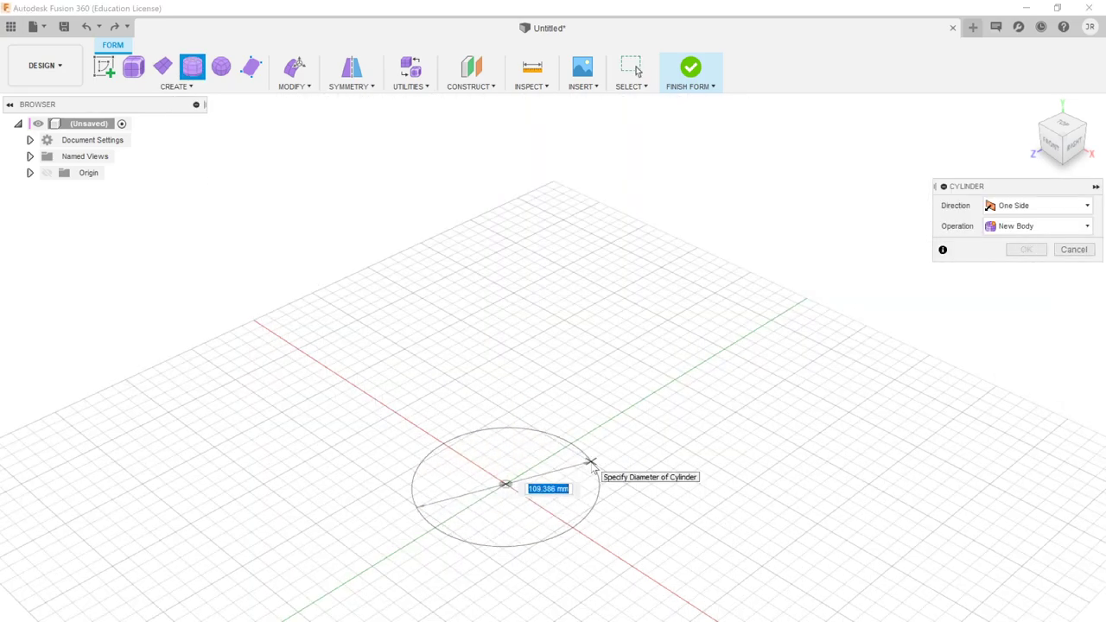
{"action": "type", "text": "50"}
{"action": "key", "text": "Return"}
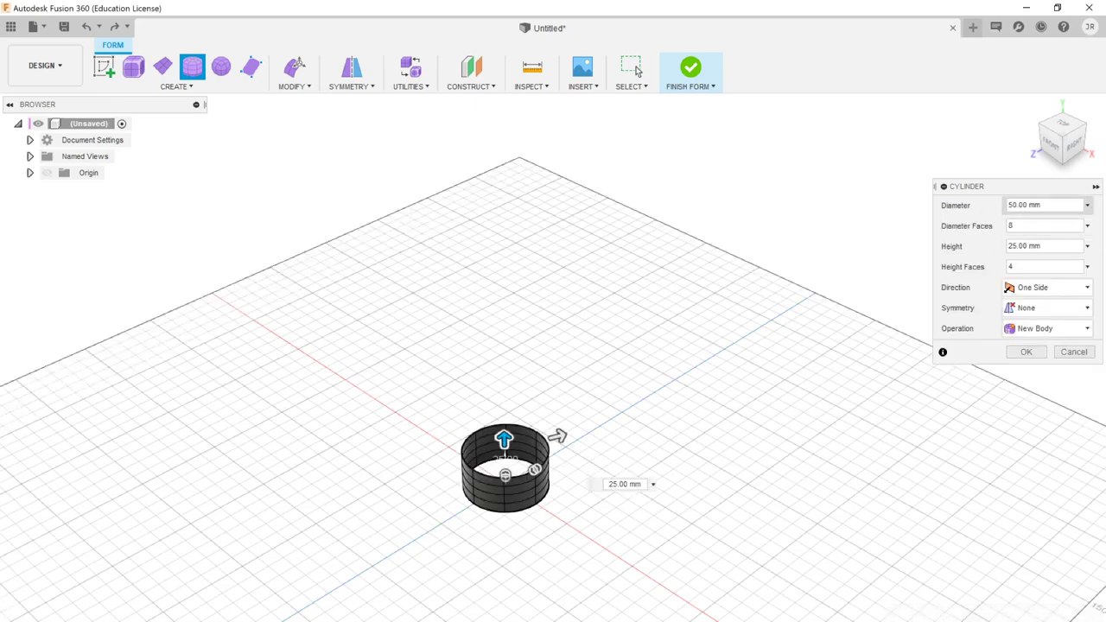
{"action": "left_click", "coordinate": [1005, 226]}
{"action": "left_click_drag", "start_coordinate": [519, 445], "coordinate": [535, 326]}
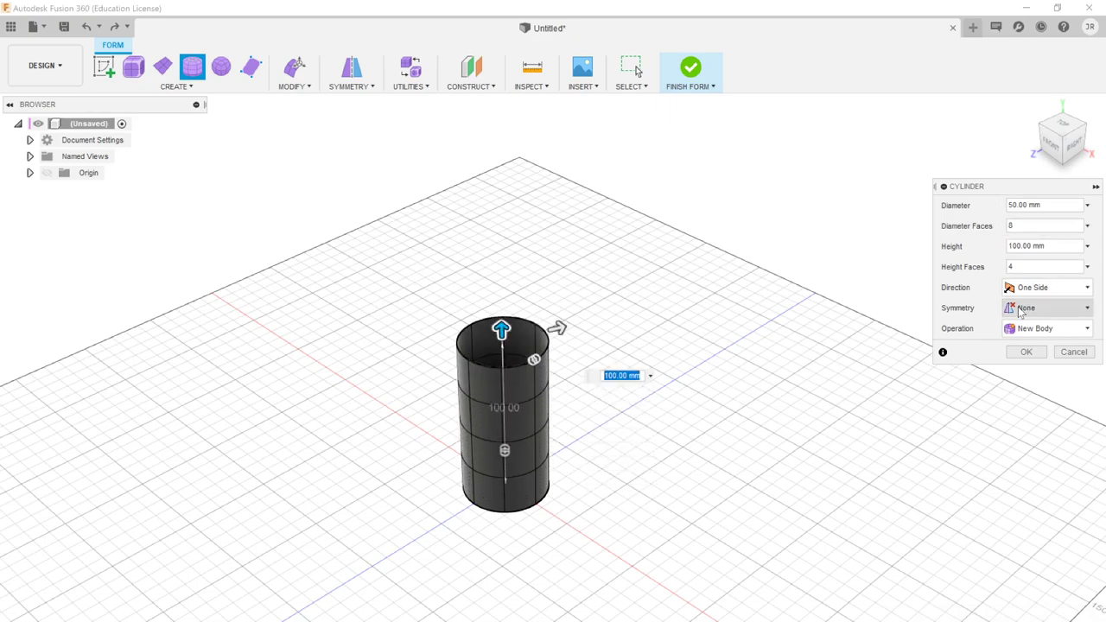
- Give the cylinder 8 height faces and 12 diameter faces, and confirm it
{"action": "scroll", "coordinate": [465, 467], "scroll_direction": "up", "scroll_amount": 1}
{"action": "scroll", "coordinate": [464, 466], "scroll_direction": "up", "scroll_amount": 2}
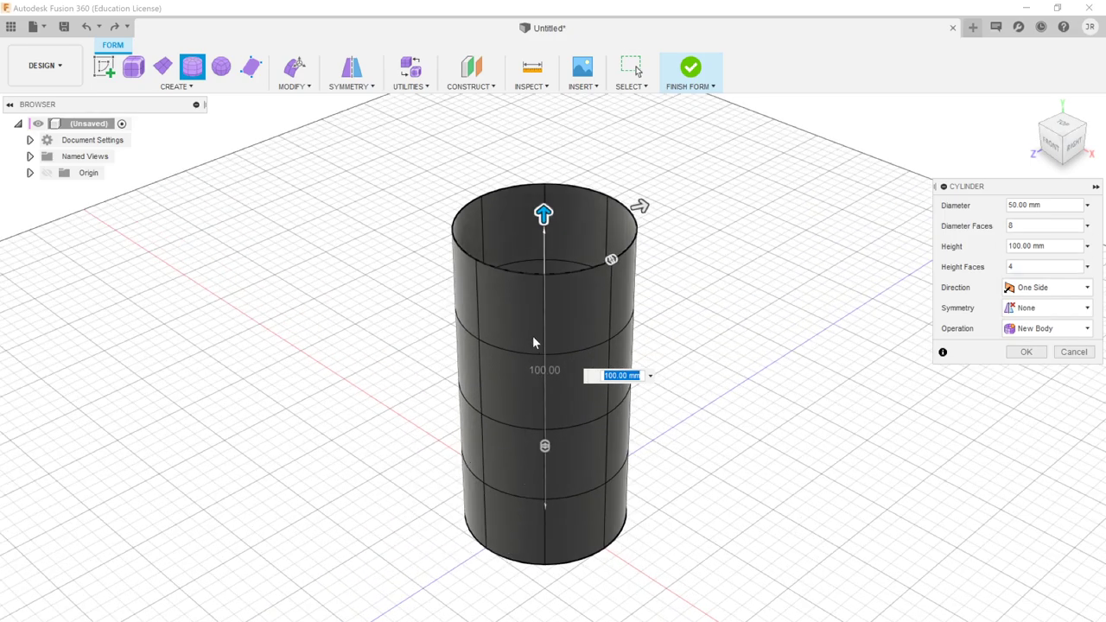
{"action": "key", "text": "Tab"}
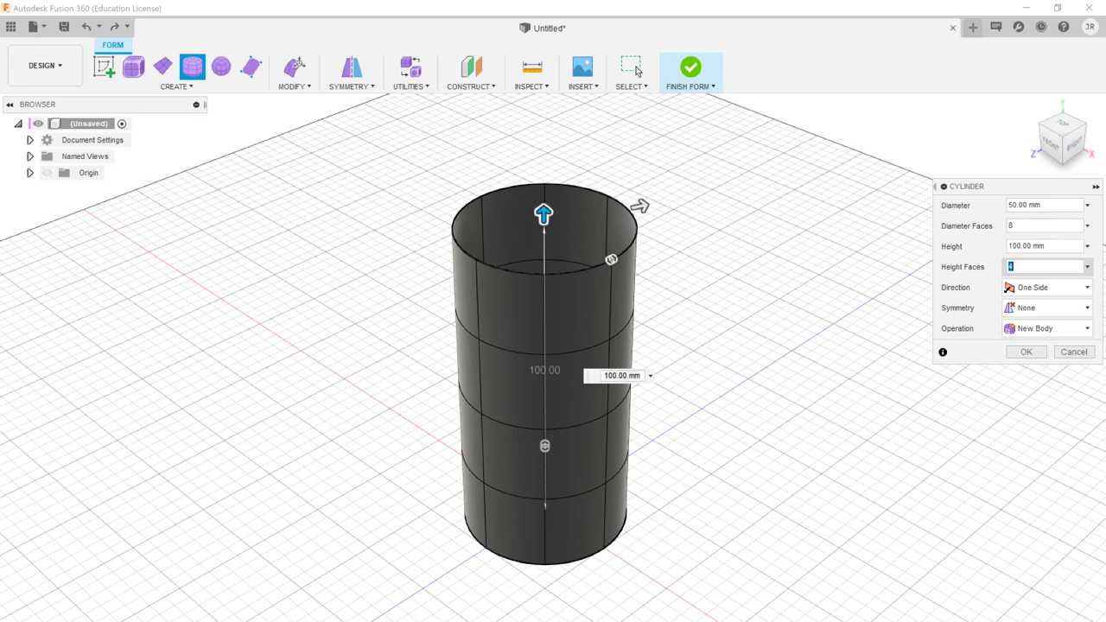
{"action": "type", "text": "8"}
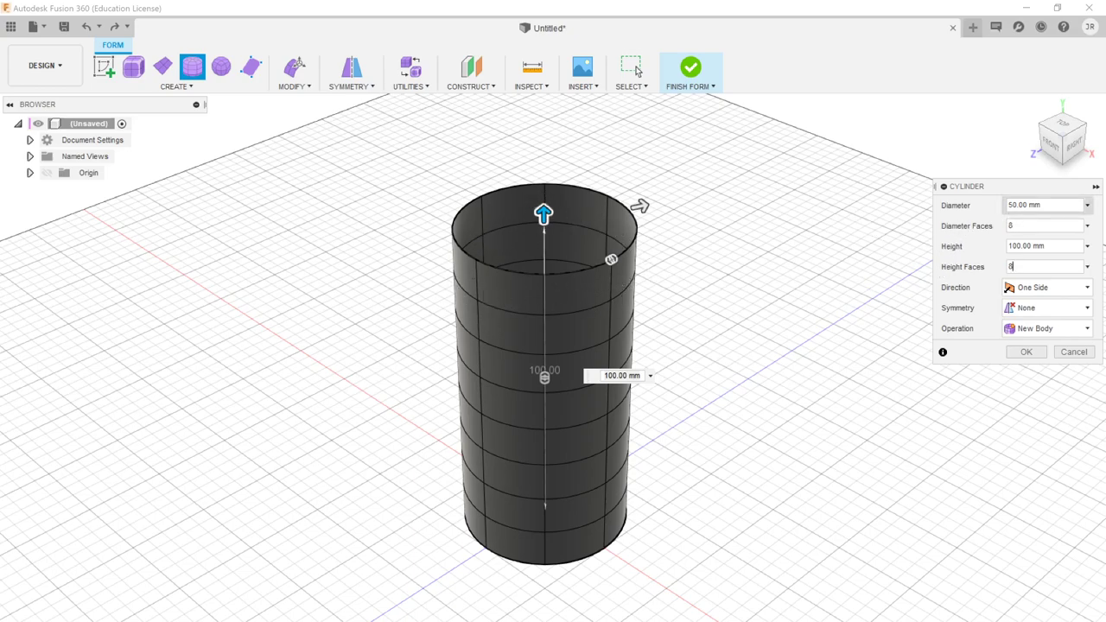
{"action": "left_click", "coordinate": [1012, 225]}
{"action": "type", "text": "12"}
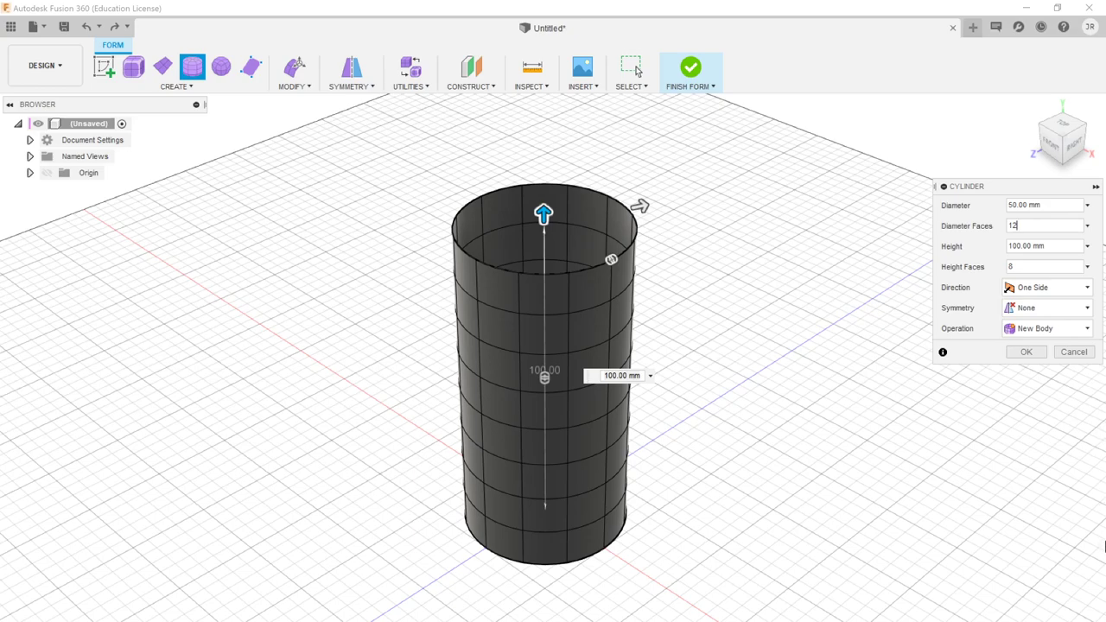
{"action": "left_click", "coordinate": [1023, 351]}
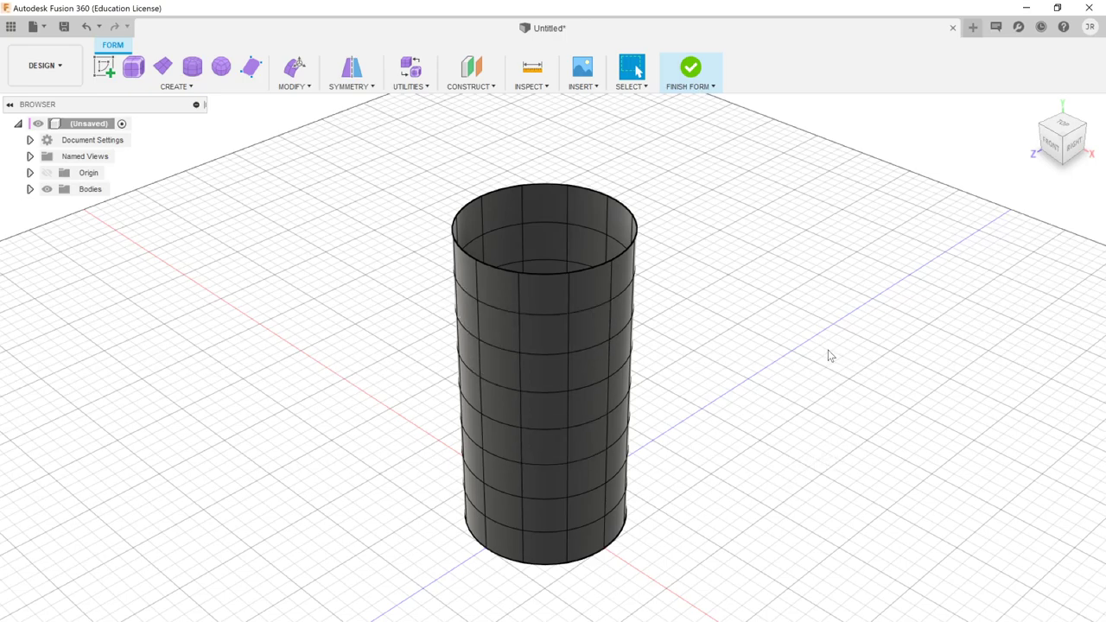
- Apply Fill Hole to the cylinder's open upper edge, using the Reduced Star mode
{"action": "middle_click_drag", "start_coordinate": [829, 353], "coordinate": [795, 375], "text": "shift"}
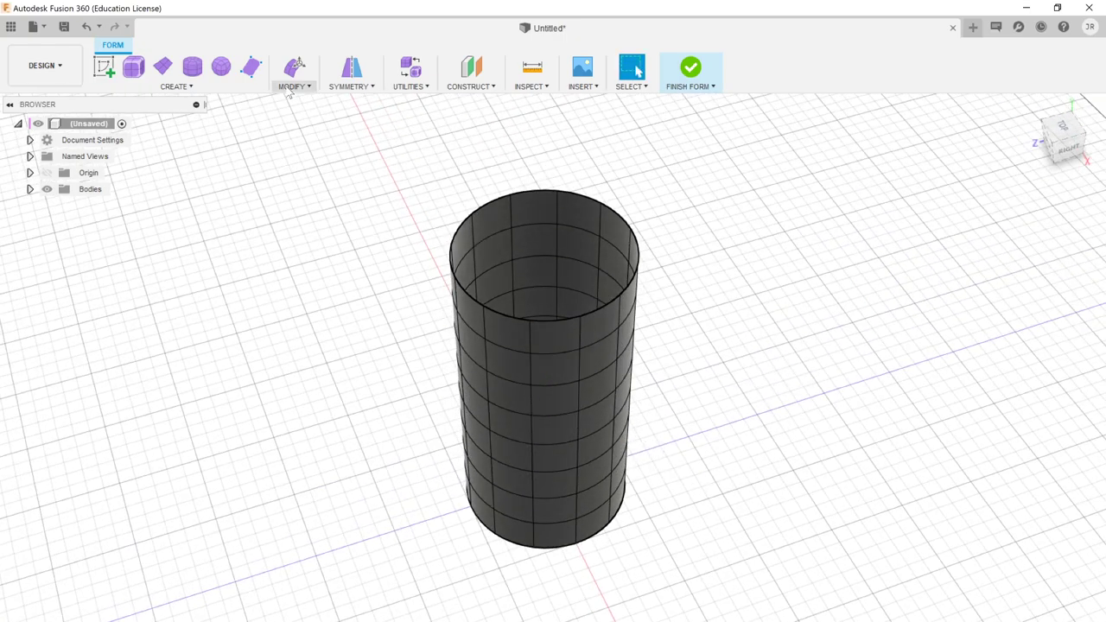
{"action": "left_click", "coordinate": [291, 86]}
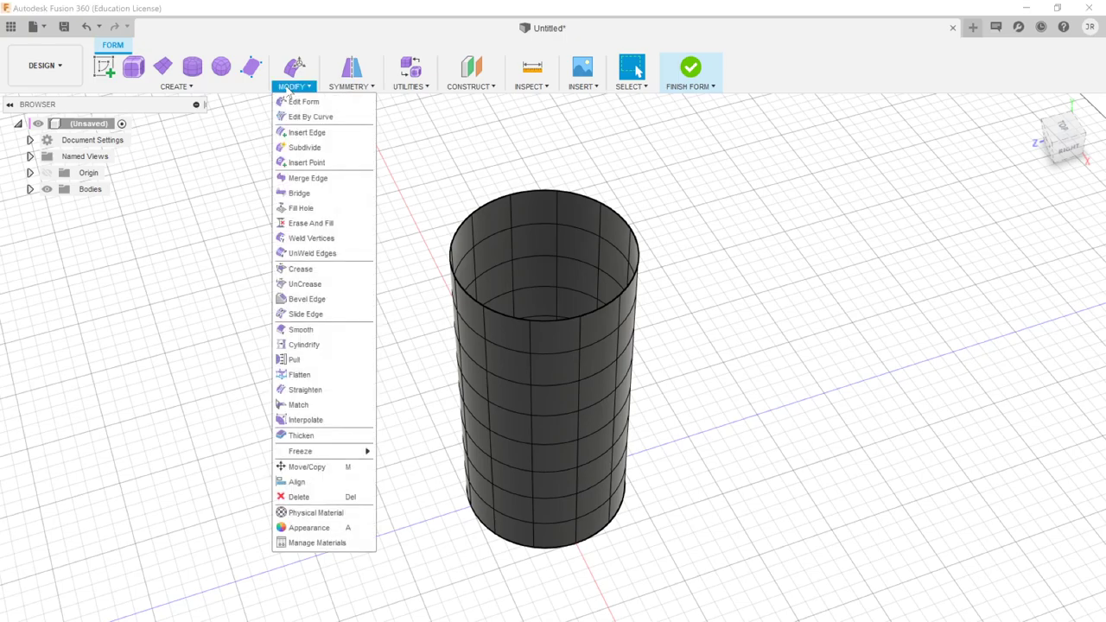
{"action": "left_click", "coordinate": [337, 209]}
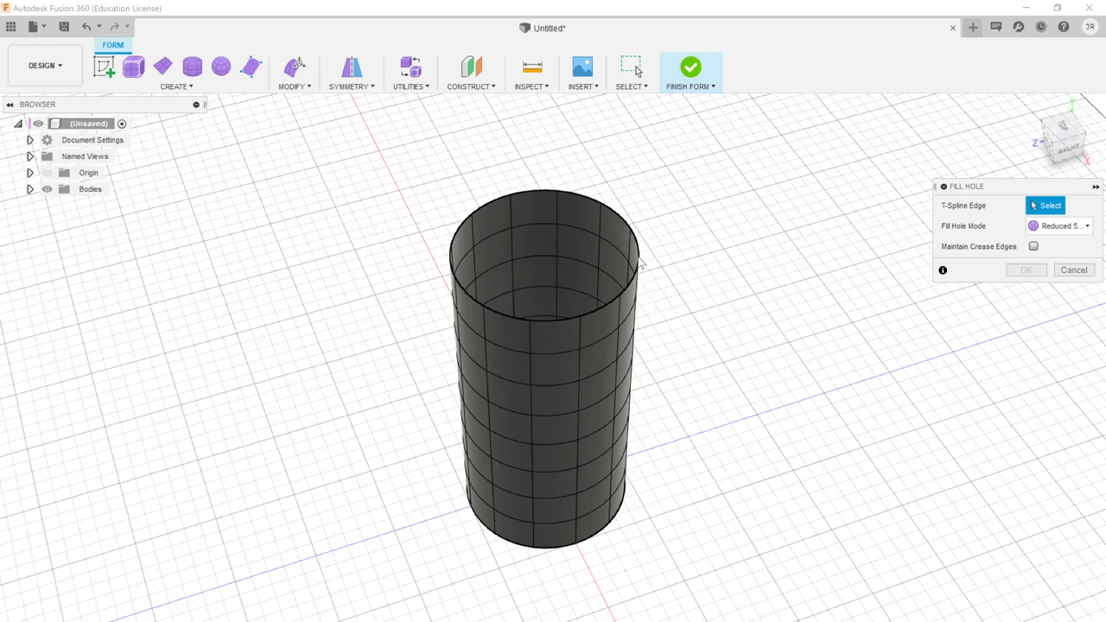
{"action": "left_click", "coordinate": [627, 295]}
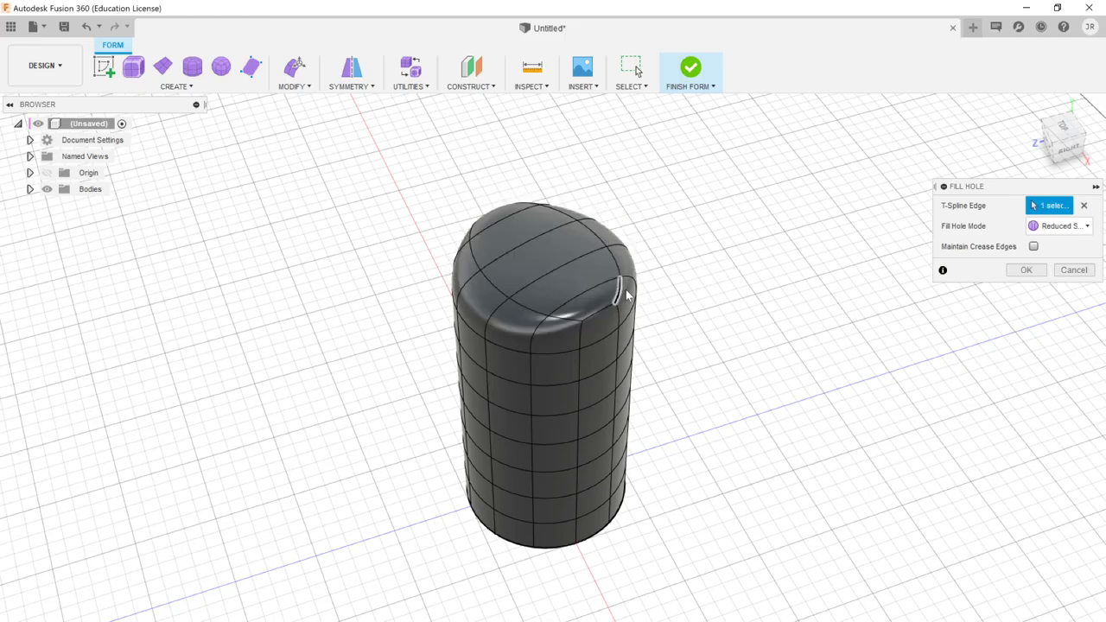
{"action": "scroll", "coordinate": [519, 328], "scroll_direction": "up", "scroll_amount": 3}
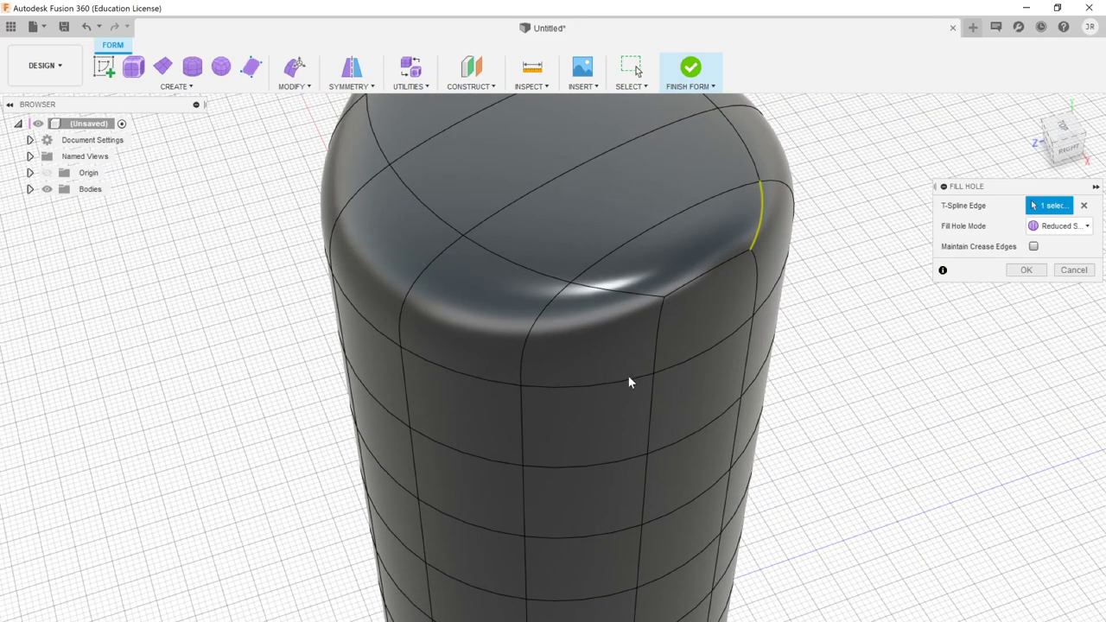
{"action": "key", "text": "Return"}
{"action": "middle_click_drag", "start_coordinate": [682, 464], "coordinate": [631, 234], "text": "shift"}
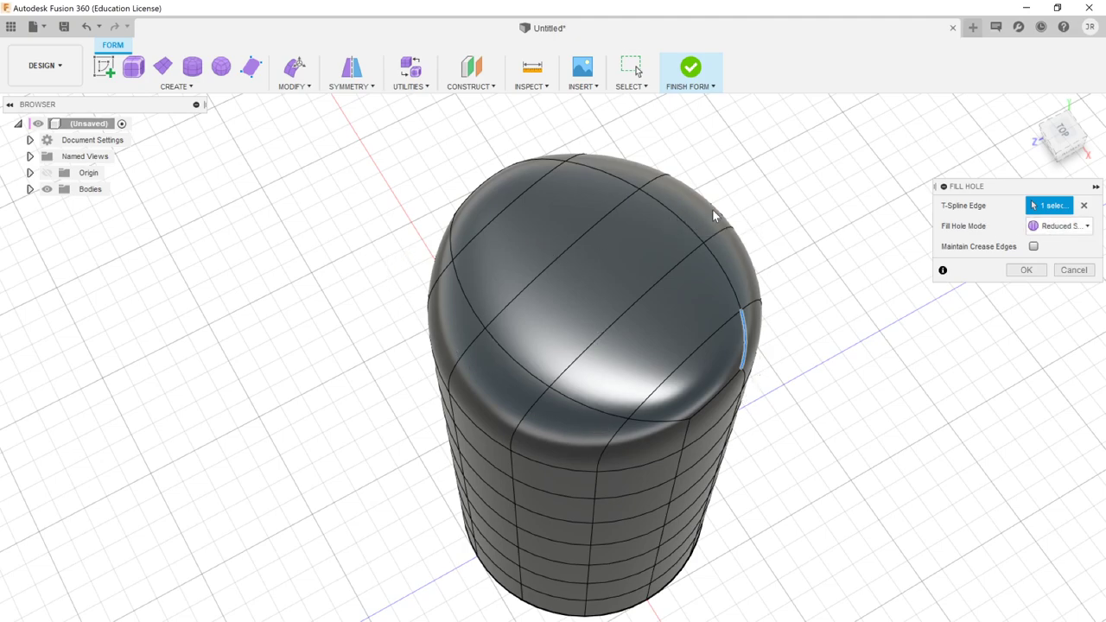
- Preview the Fill Star and Collapse modes on the cylinder's cap, and return to Reduced Star
{"action": "left_click", "coordinate": [1047, 228]}
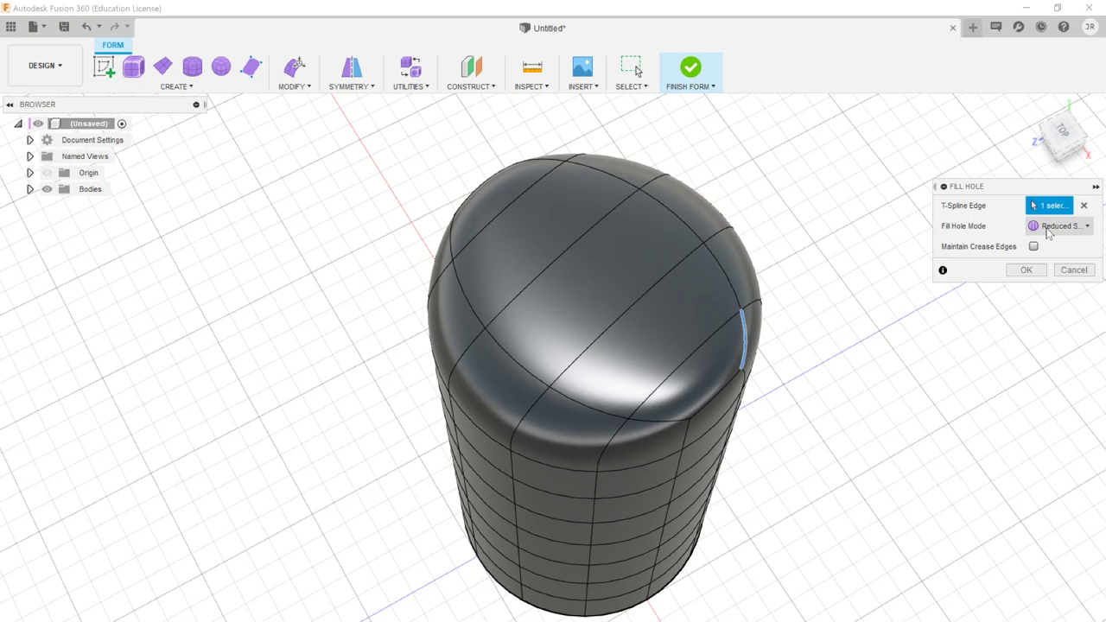
{"action": "left_click", "coordinate": [1050, 259]}
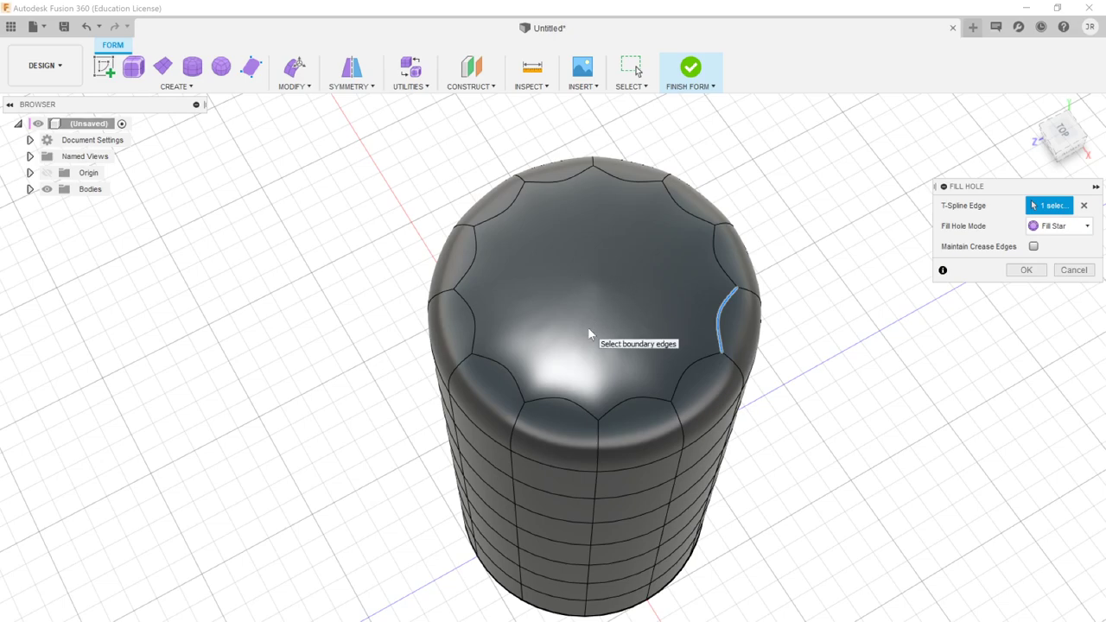
{"action": "left_click", "coordinate": [1058, 225]}
{"action": "left_click", "coordinate": [1052, 274]}
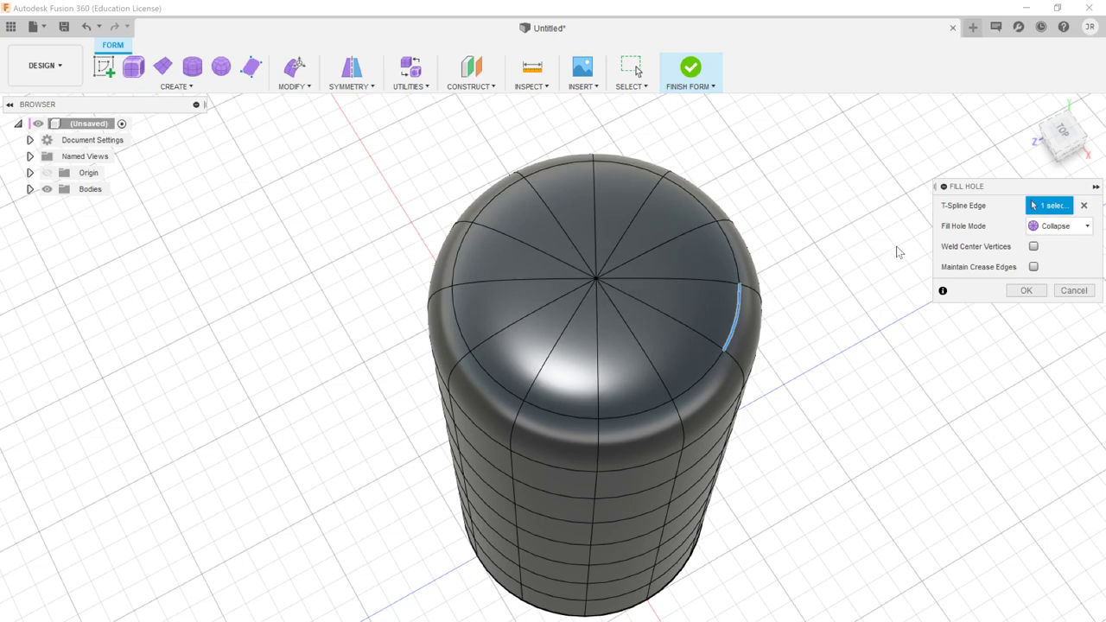
{"action": "left_click", "coordinate": [1058, 226]}
{"action": "left_click", "coordinate": [1045, 245]}
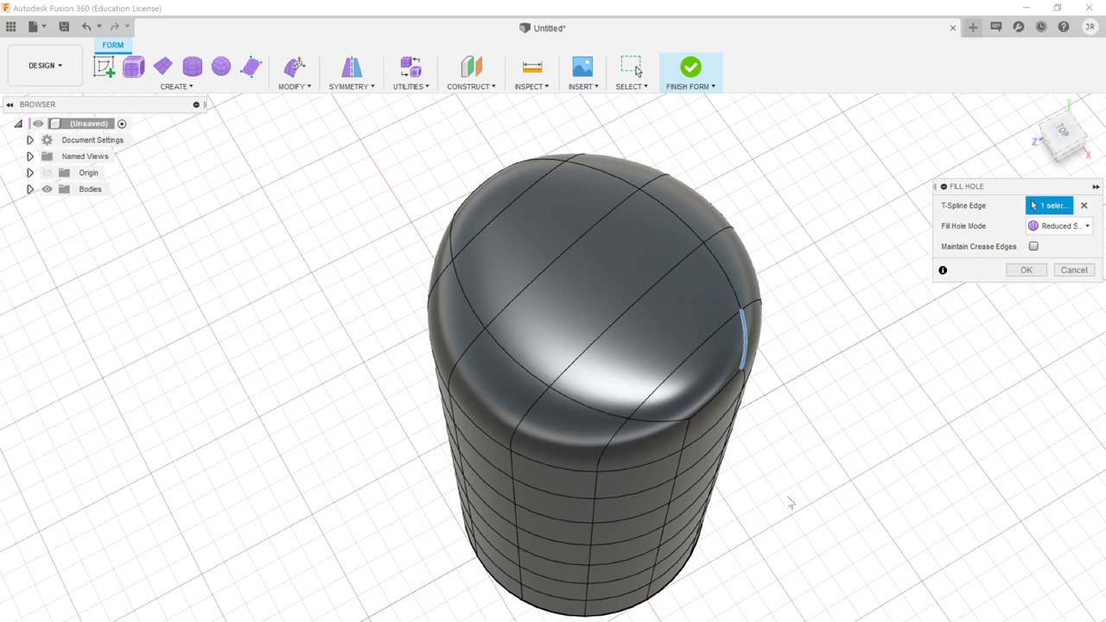
- Enable Maintain Crease Edges for the Reduced Star cap and inspect the cylinder's rim
{"action": "middle_click_drag", "start_coordinate": [785, 557], "coordinate": [751, 484], "text": "shift"}
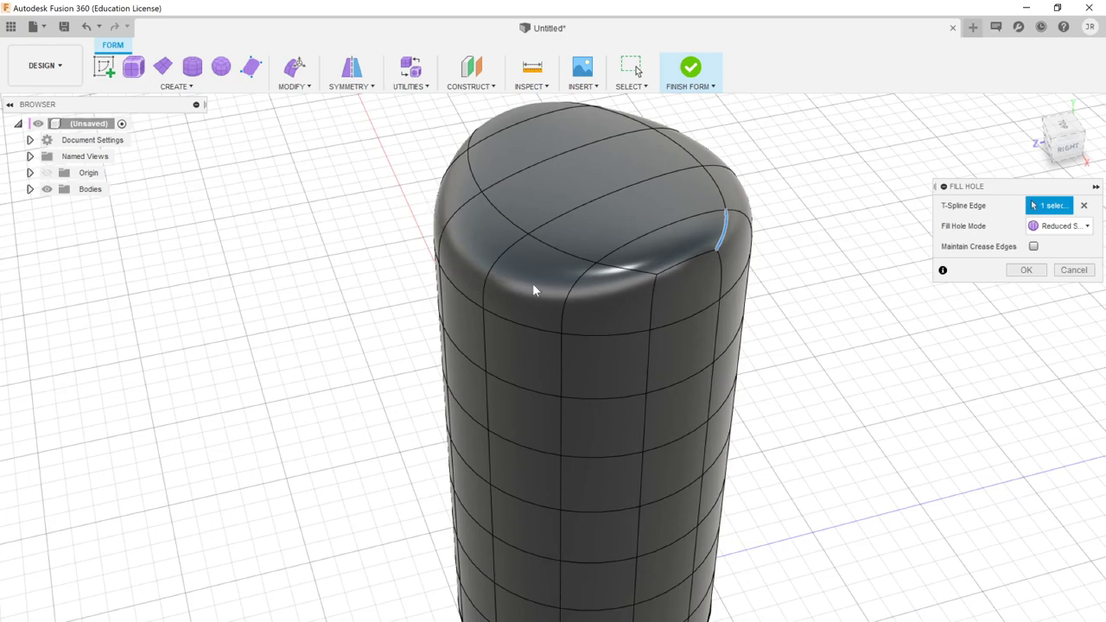
{"action": "left_click", "coordinate": [1033, 246]}
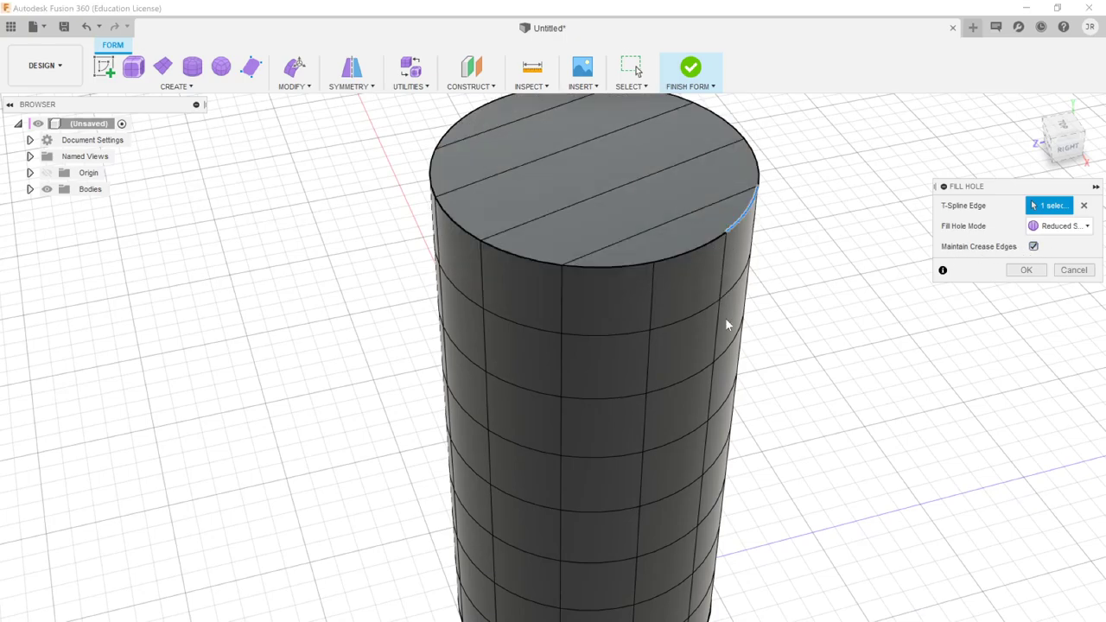
{"action": "scroll", "coordinate": [729, 316], "scroll_direction": "down", "scroll_amount": 1}
{"action": "scroll", "coordinate": [658, 212], "scroll_direction": "down", "scroll_amount": 2}
{"action": "middle_click_drag", "start_coordinate": [656, 214], "coordinate": [642, 320]}
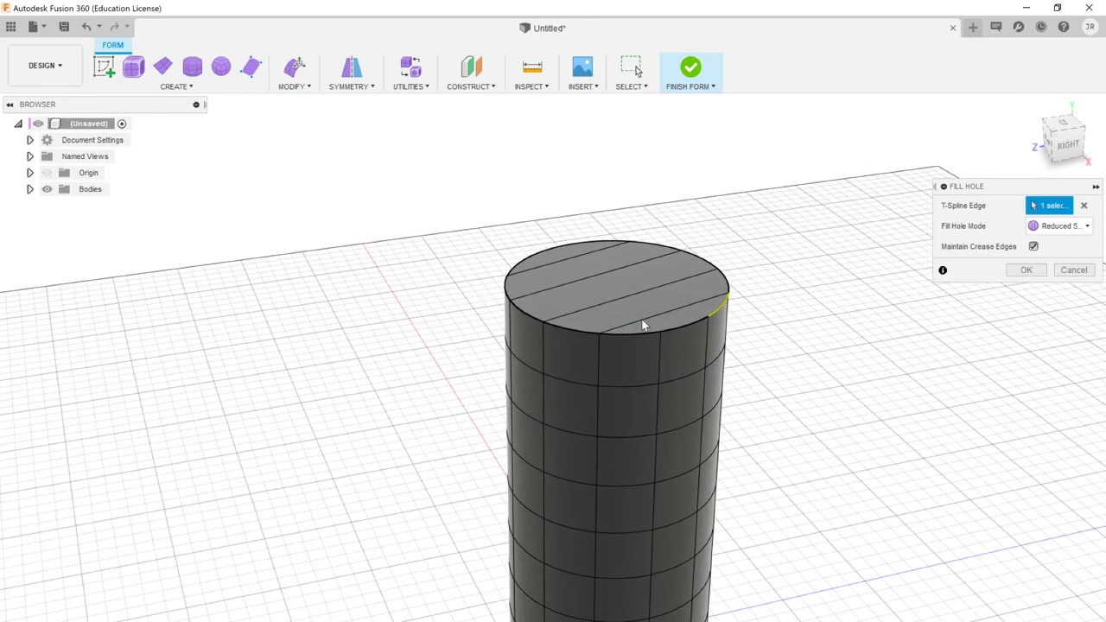
- Preview the creased cap as Fill Star, and change the fill hole mode to Collapse
{"action": "left_click", "coordinate": [1047, 228]}
{"action": "left_click", "coordinate": [1054, 256]}
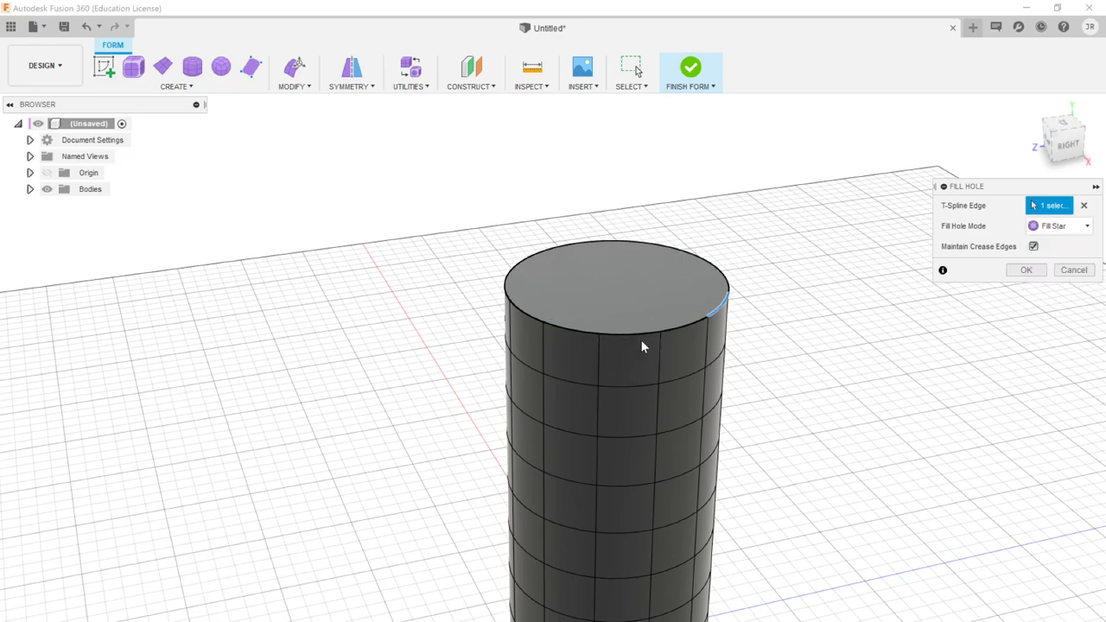
{"action": "middle_click_drag", "start_coordinate": [642, 343], "coordinate": [677, 372], "text": "shift"}
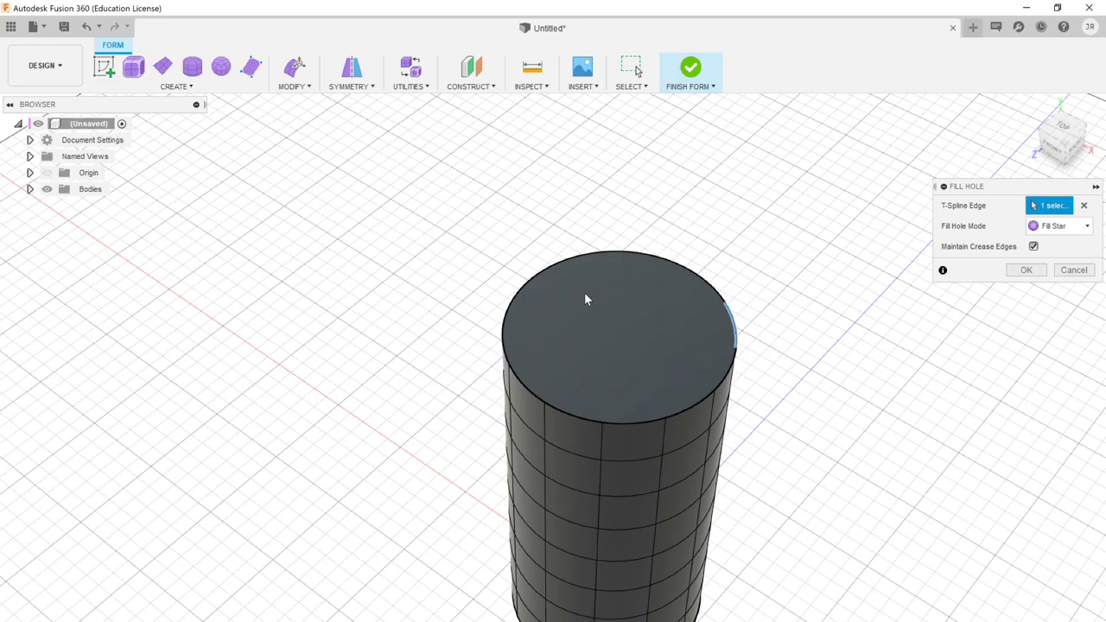
{"action": "left_click", "coordinate": [1062, 225]}
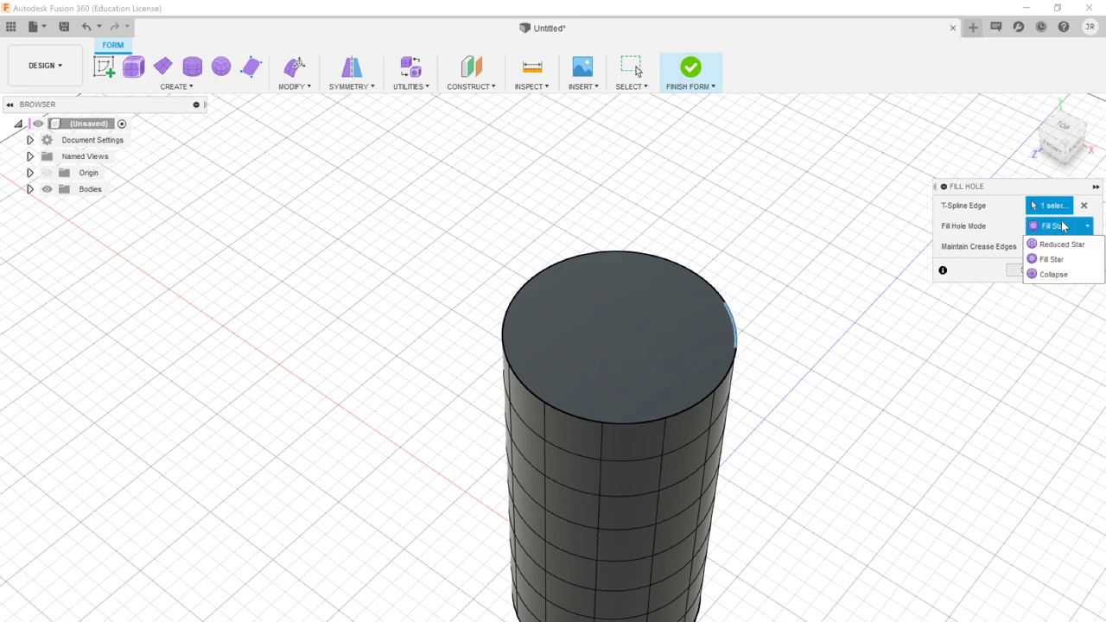
{"action": "left_click", "coordinate": [1053, 274]}
{"action": "scroll", "coordinate": [639, 389], "scroll_direction": "up", "scroll_amount": 5}
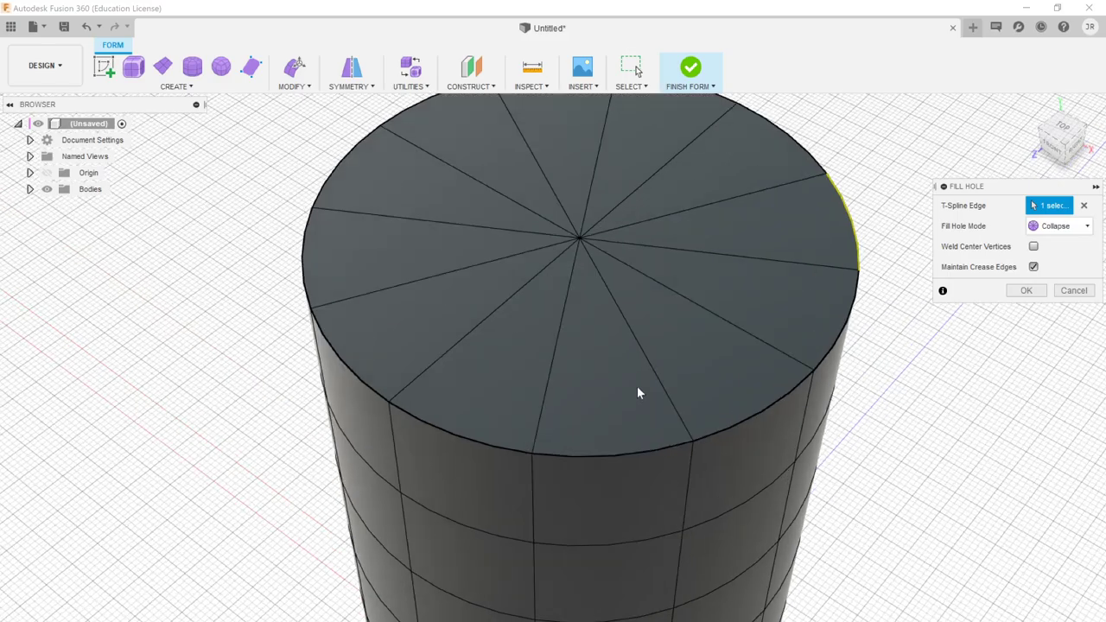
{"action": "middle_click_drag", "start_coordinate": [701, 406], "coordinate": [501, 457], "text": "shift"}
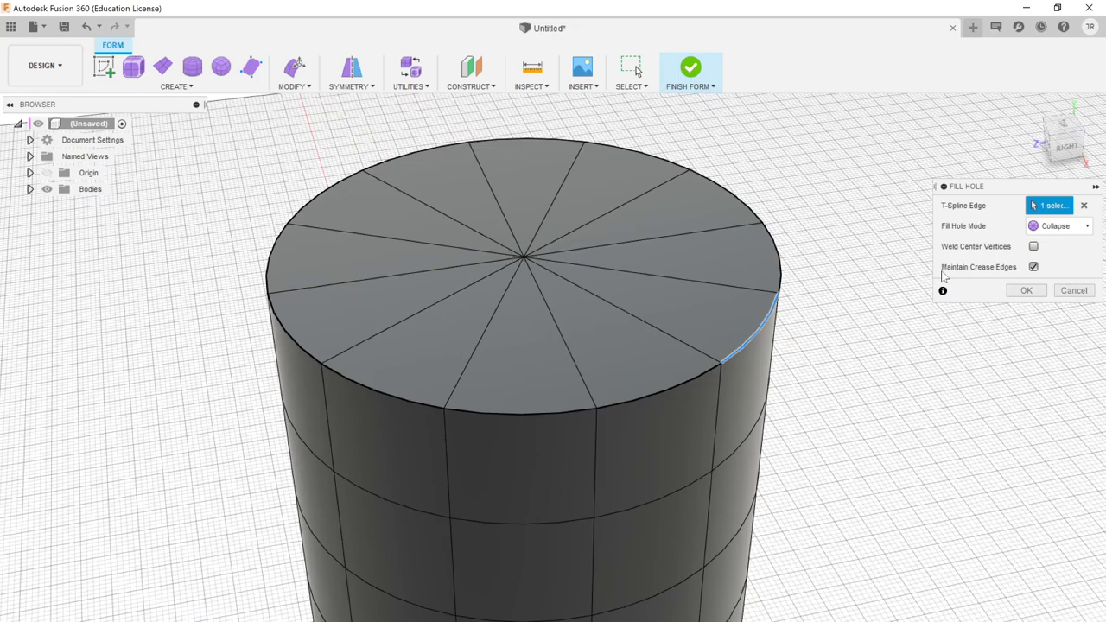
- Disable Maintain Crease Edges, compare the cap with and without Weld Center Vertices, and confirm the fill with the vertices welded
{"action": "left_click", "coordinate": [1033, 266]}
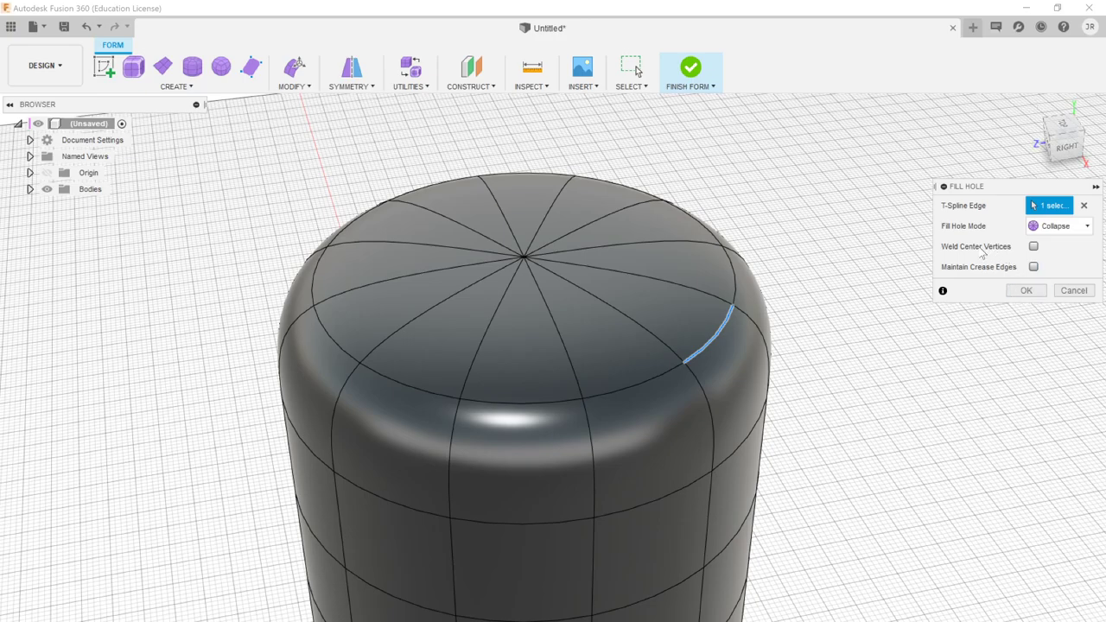
{"action": "left_click", "coordinate": [1034, 246]}
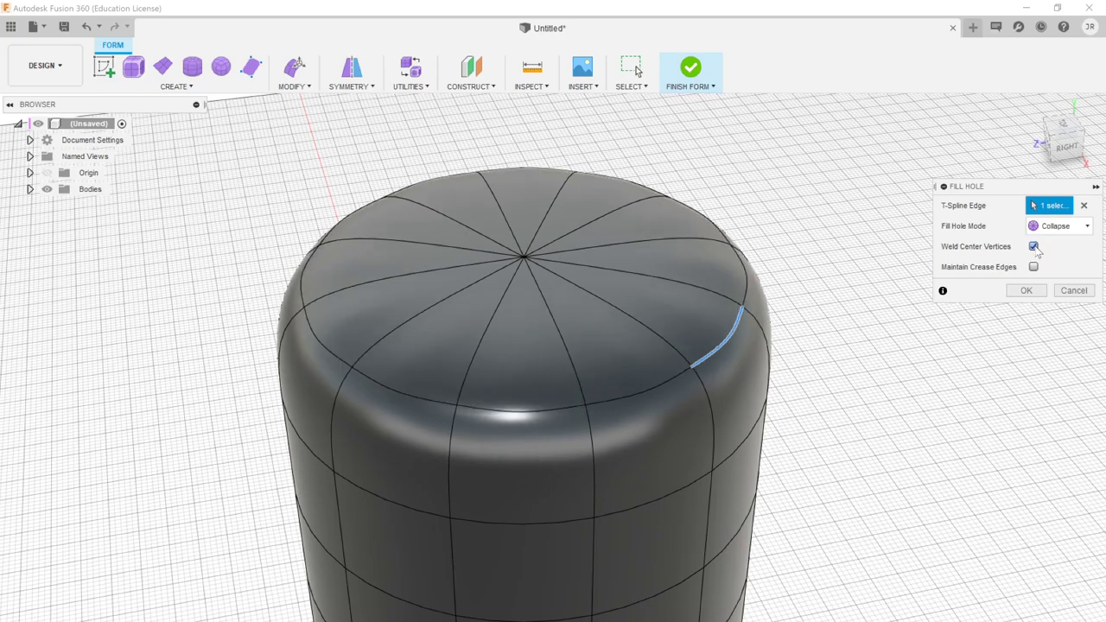
{"action": "left_click", "coordinate": [1034, 246]}
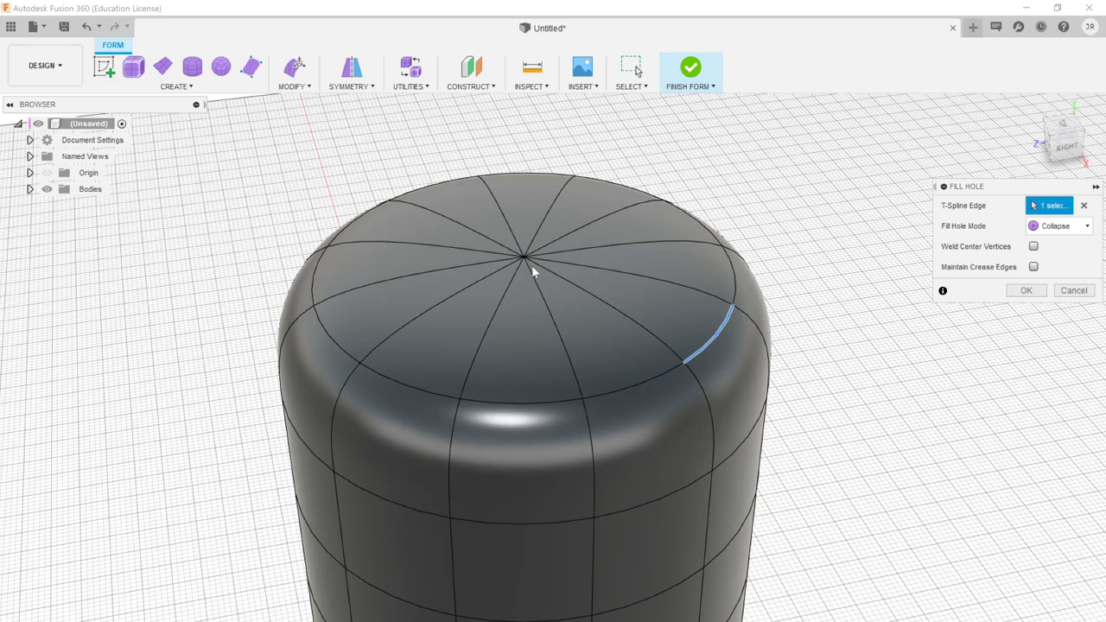
{"action": "left_click", "coordinate": [1034, 247]}
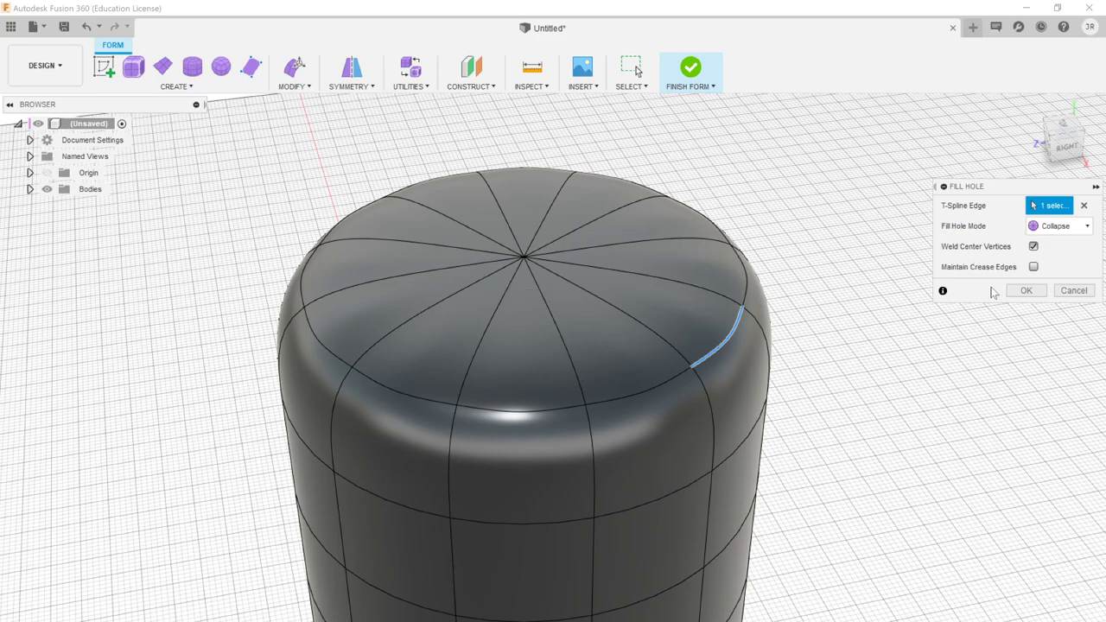
{"action": "left_click", "coordinate": [1023, 292]}
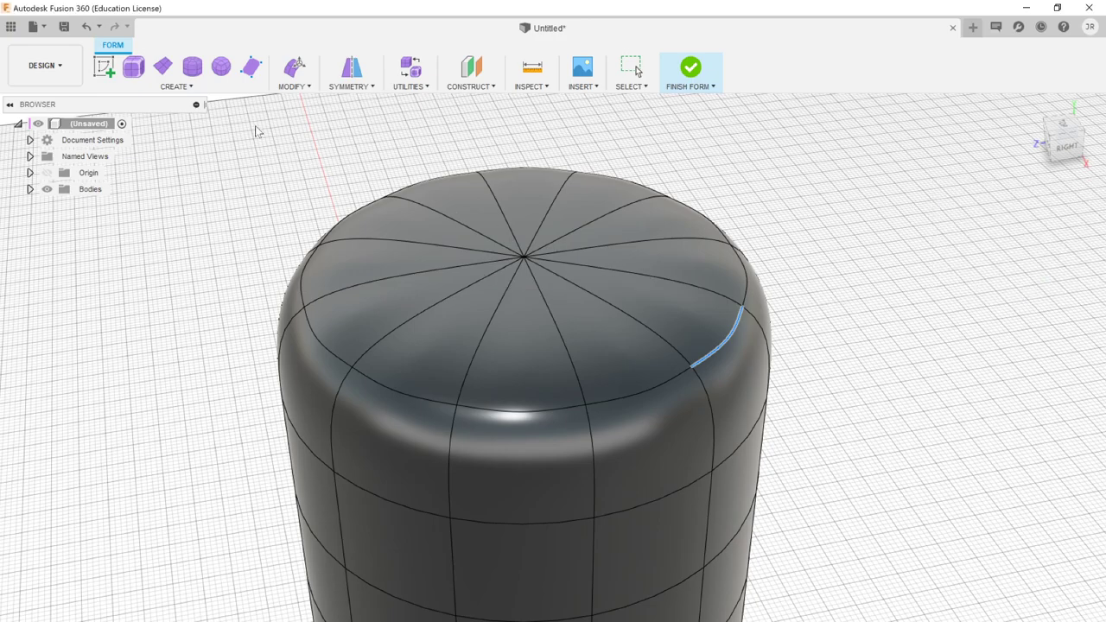
- Try raising the welded center vertex of the cylinder's cap about 12 mm with Edit Form, and cancel the edit
{"action": "left_click", "coordinate": [303, 87]}
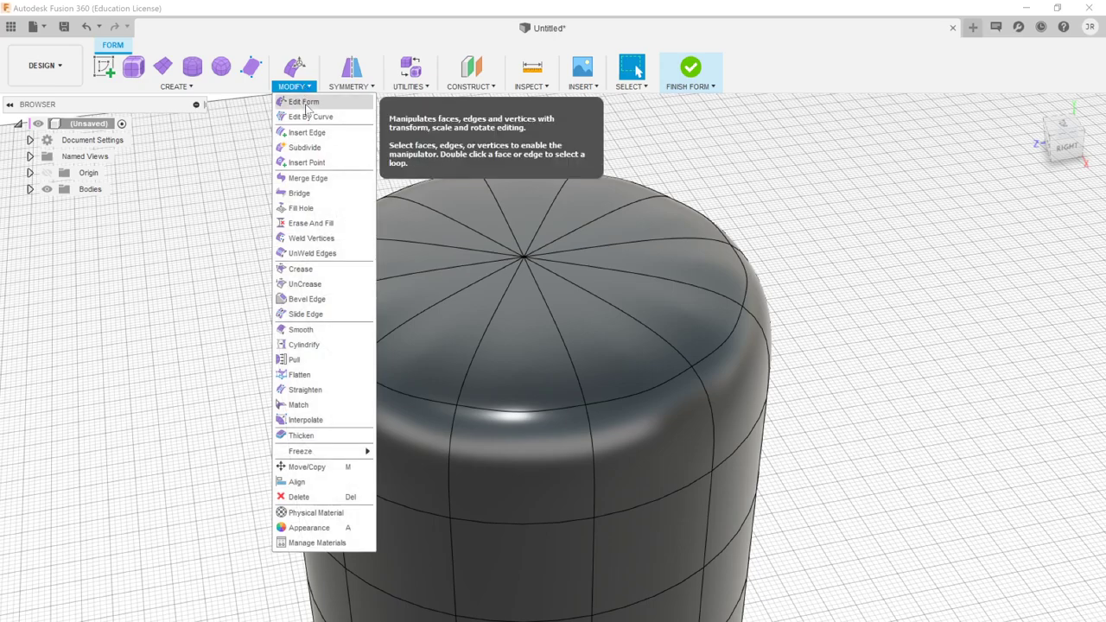
{"action": "left_click", "coordinate": [298, 98]}
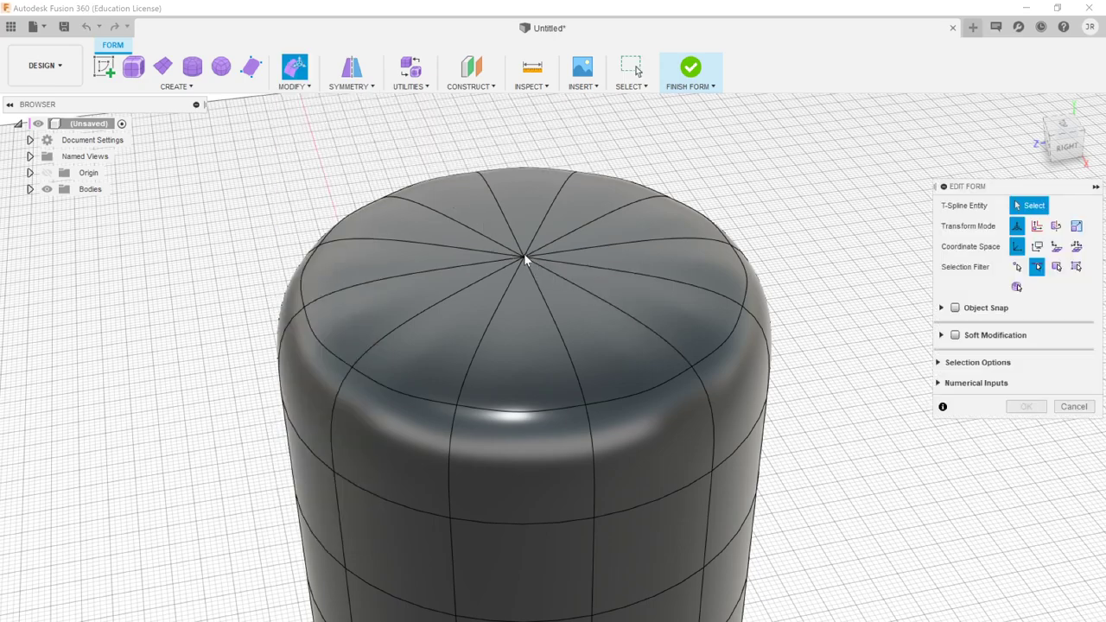
{"action": "left_click", "coordinate": [1075, 266]}
{"action": "scroll", "coordinate": [501, 259], "scroll_direction": "up", "scroll_amount": 10}
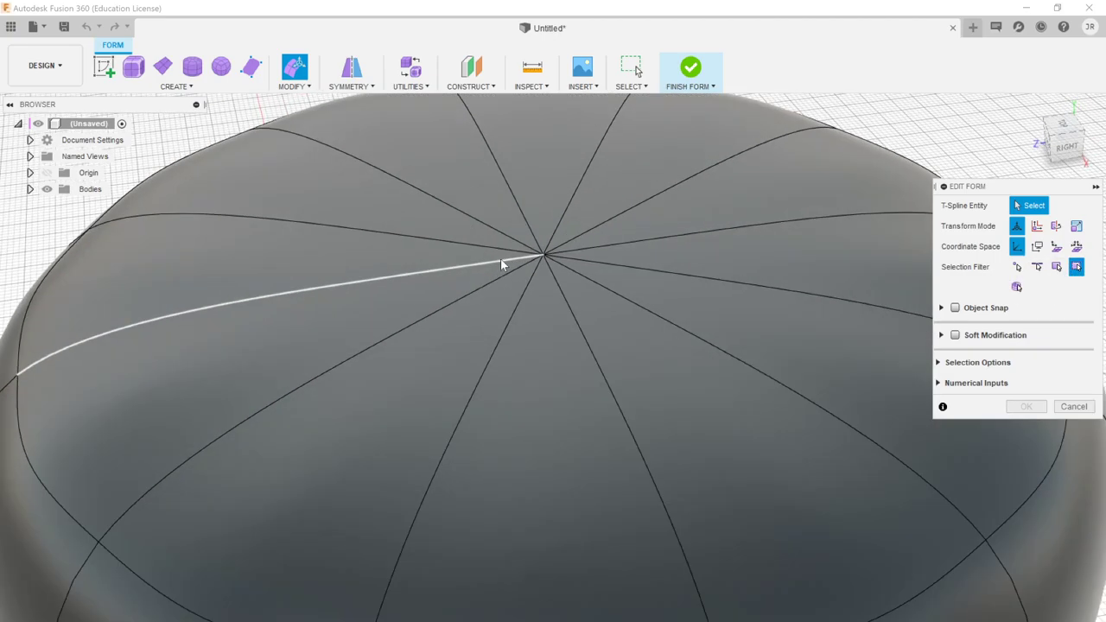
{"action": "left_click", "coordinate": [592, 249]}
{"action": "scroll", "coordinate": [596, 259], "scroll_direction": "down", "scroll_amount": 10}
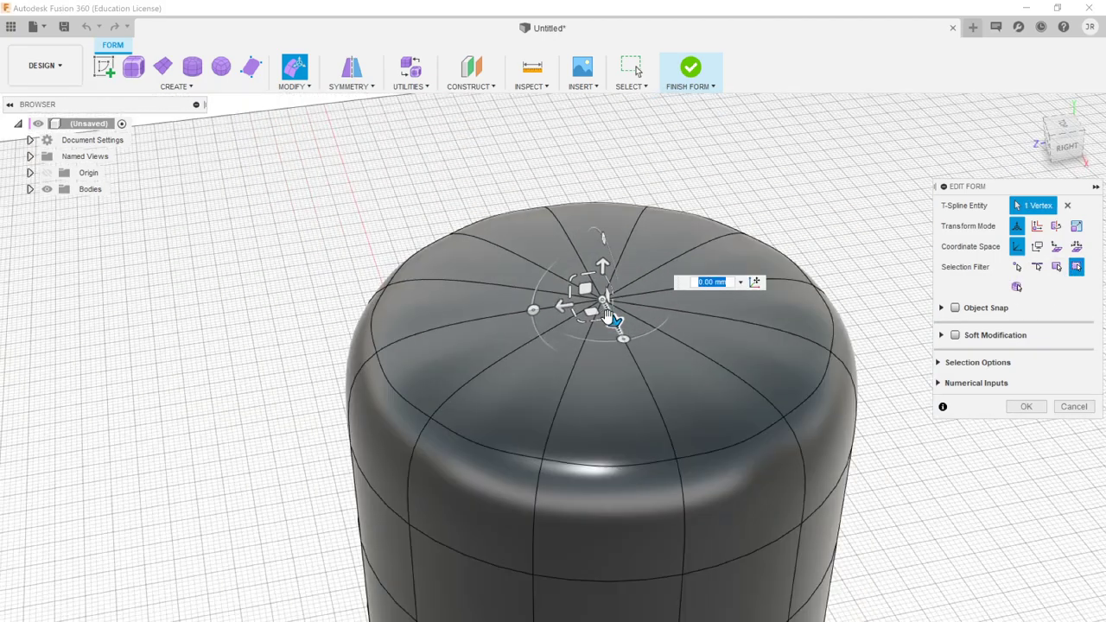
{"action": "left_click_drag", "start_coordinate": [609, 273], "coordinate": [608, 95]}
{"action": "left_click_drag", "start_coordinate": [627, 46], "coordinate": [581, 200]}
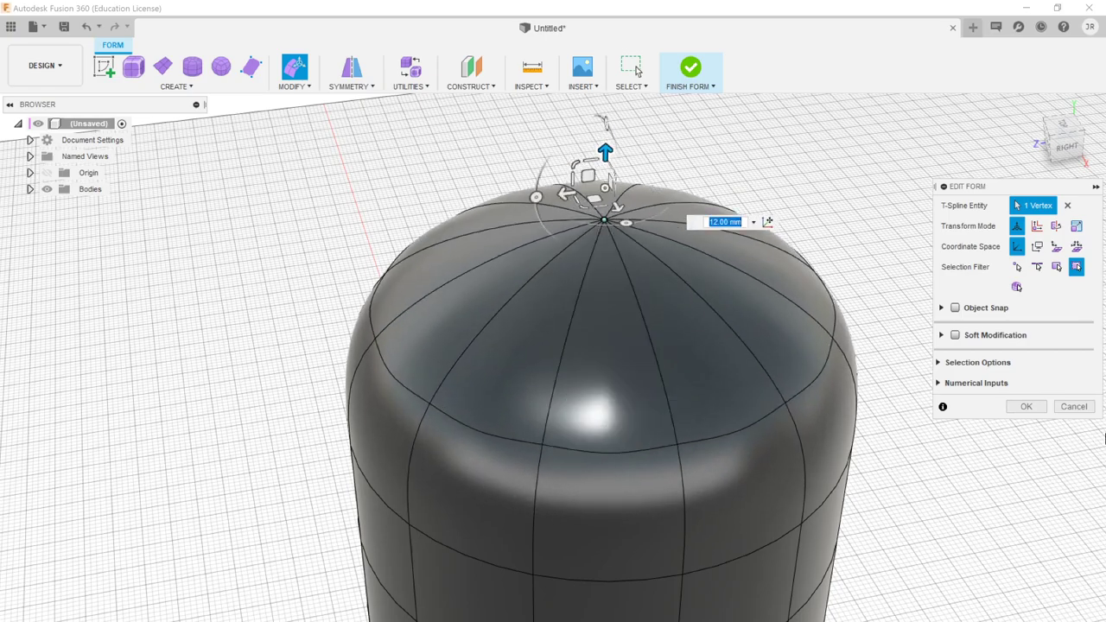
{"action": "left_click", "coordinate": [1073, 406]}
- Undo the welded cap and refill the cylinder's opening in Collapse mode with Weld Center Vertices off
{"action": "key", "text": "ctrl+z"}
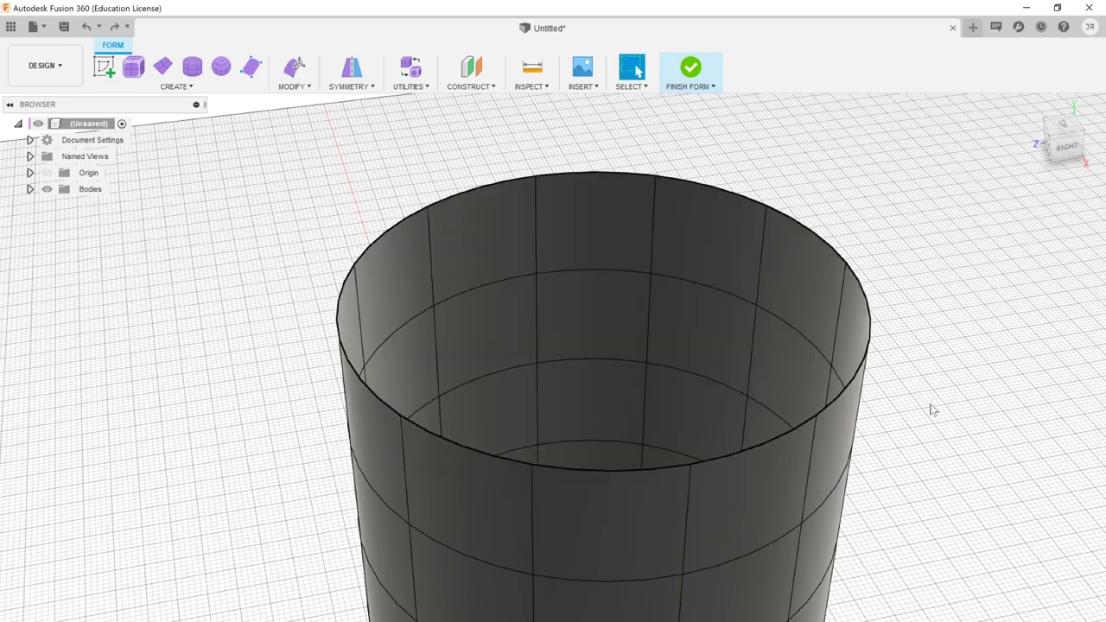
{"action": "left_click", "coordinate": [294, 86]}
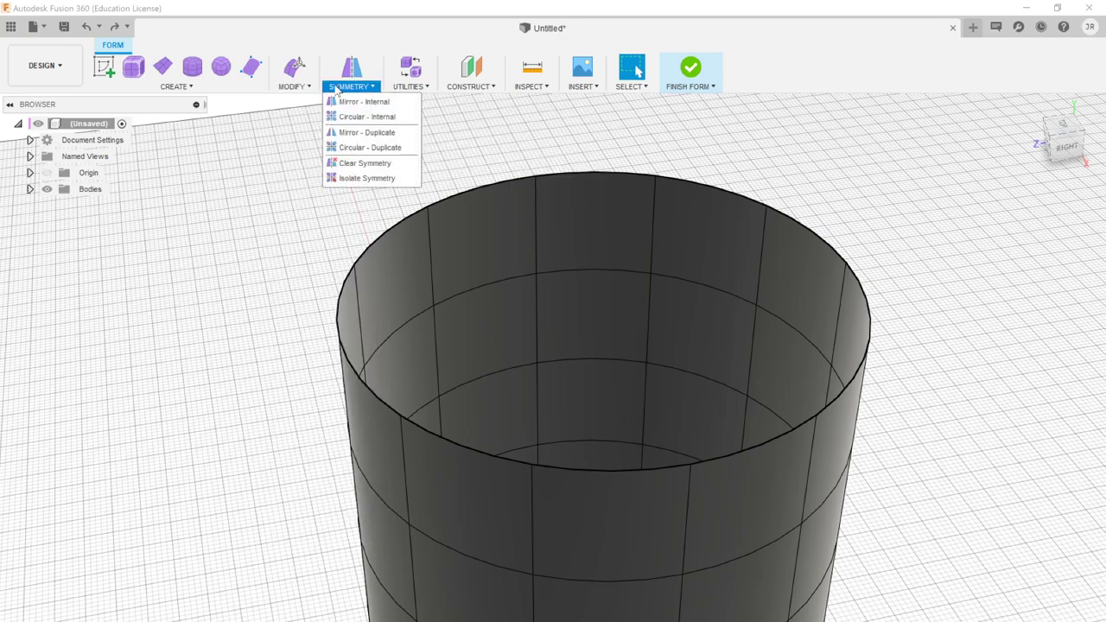
{"action": "left_click", "coordinate": [327, 207]}
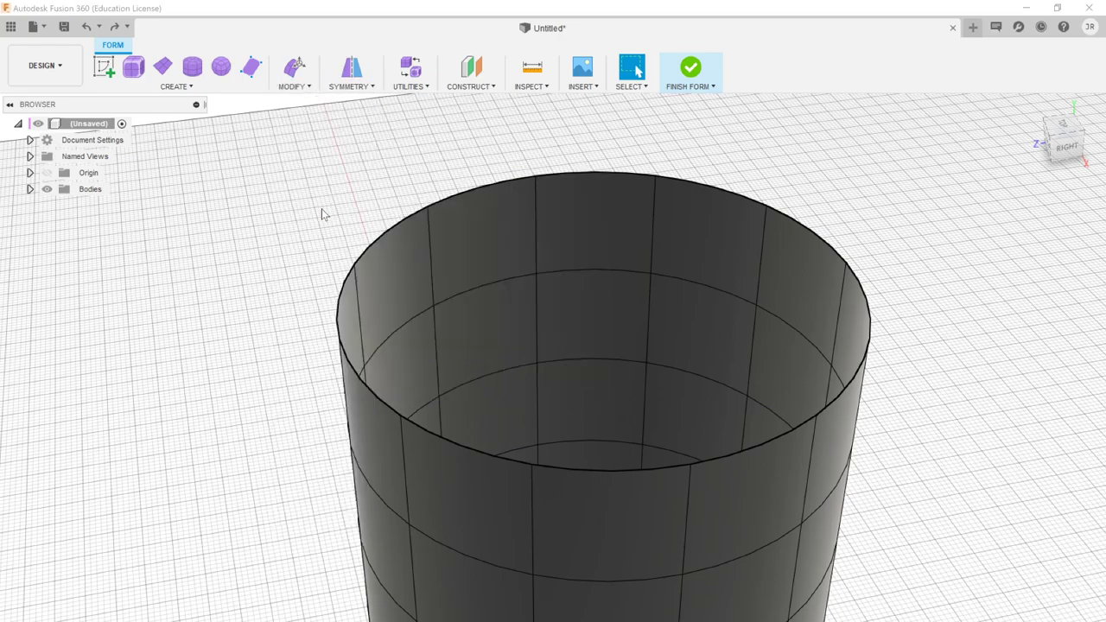
{"action": "left_click", "coordinate": [437, 209]}
{"action": "left_click", "coordinate": [1059, 226]}
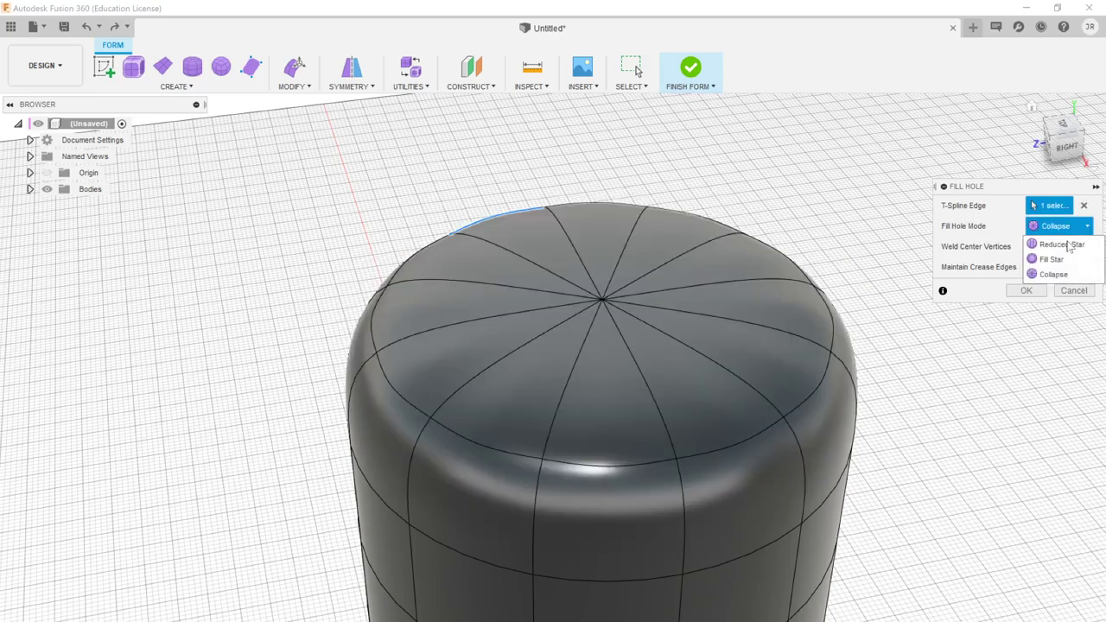
{"action": "left_click", "coordinate": [1006, 257]}
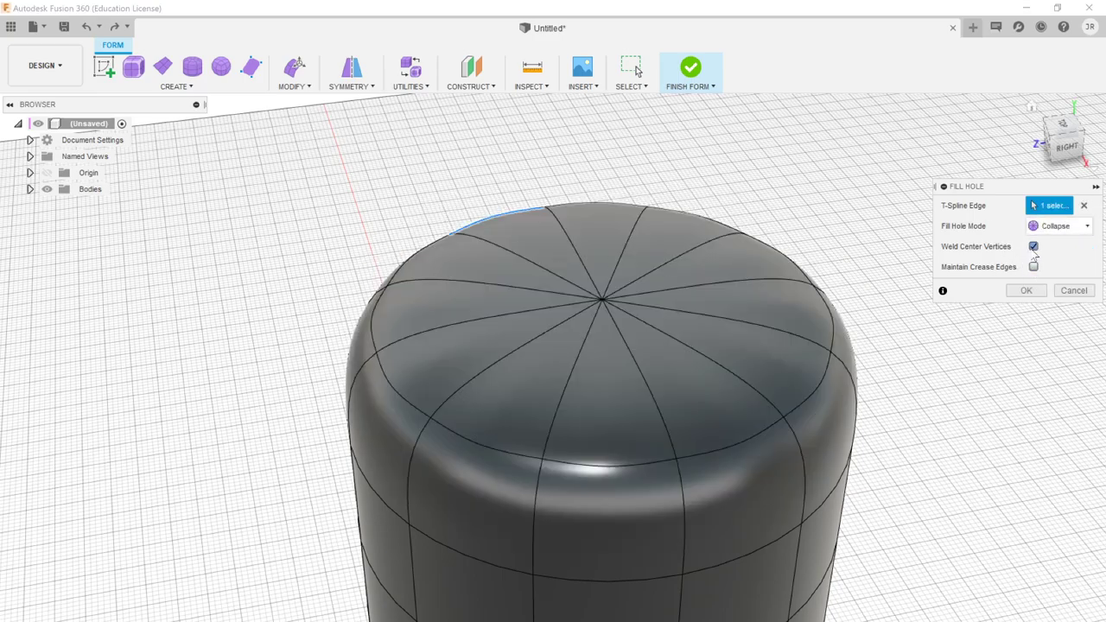
{"action": "left_click", "coordinate": [1033, 248]}
{"action": "left_click", "coordinate": [1026, 291]}
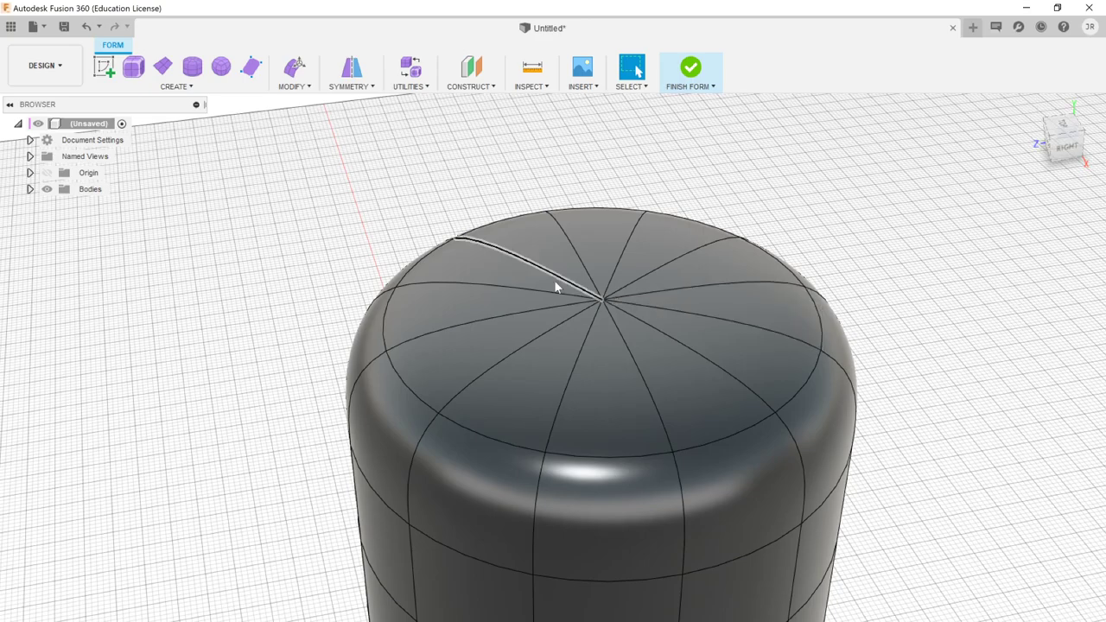
- Raise one of the cap's unwelded center vertices about 11 mm with Edit Form and inspect the split from several sides
{"action": "scroll", "coordinate": [595, 298], "scroll_direction": "up", "scroll_amount": 3}
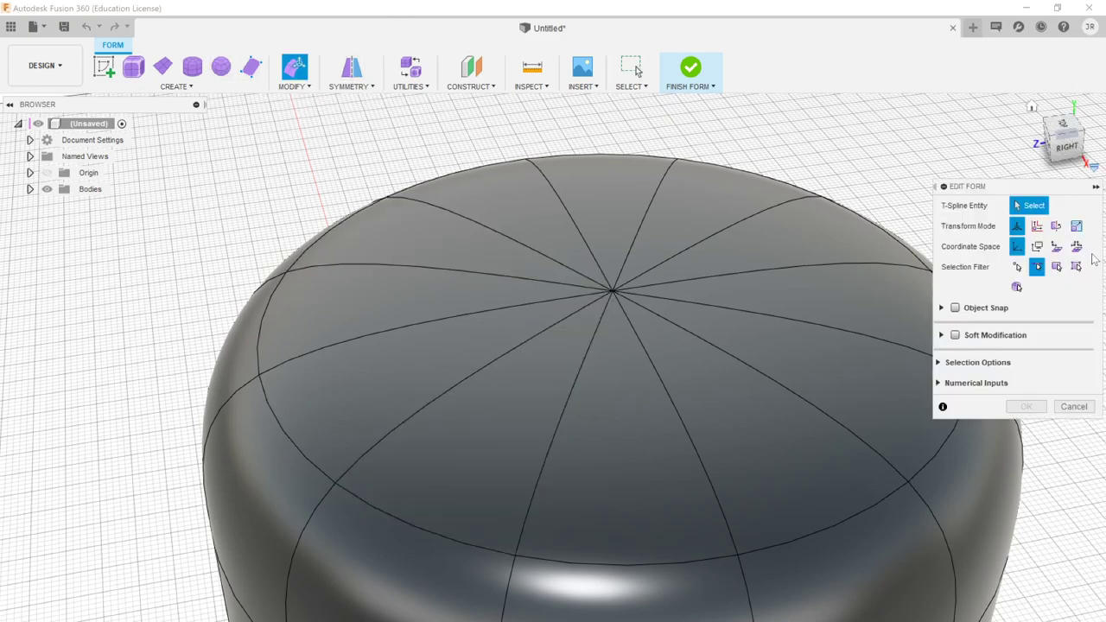
{"action": "left_click", "coordinate": [1075, 266]}
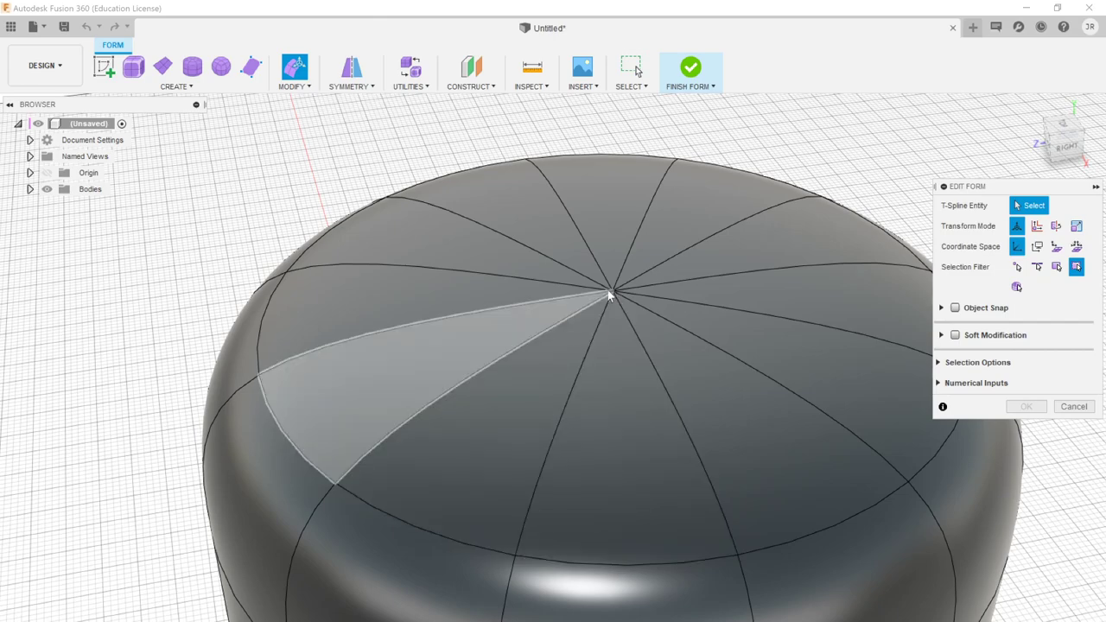
{"action": "left_click", "coordinate": [611, 297]}
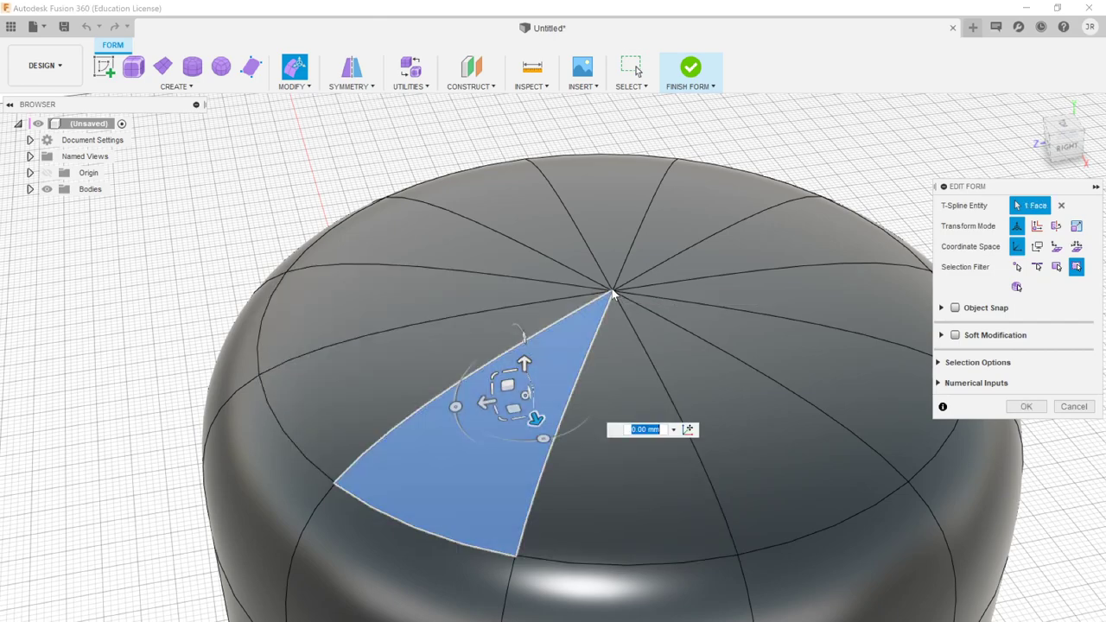
{"action": "key", "text": "Escape"}
{"action": "scroll", "coordinate": [611, 290], "scroll_direction": "up", "scroll_amount": 10}
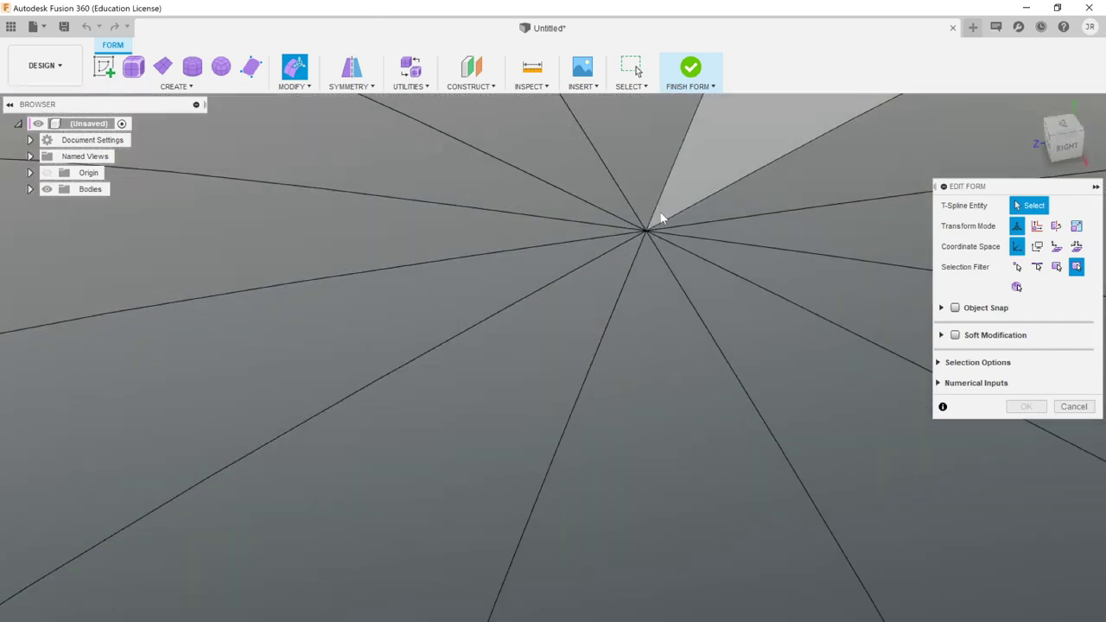
{"action": "left_click", "coordinate": [647, 233]}
{"action": "scroll", "coordinate": [643, 231], "scroll_direction": "down", "scroll_amount": 10}
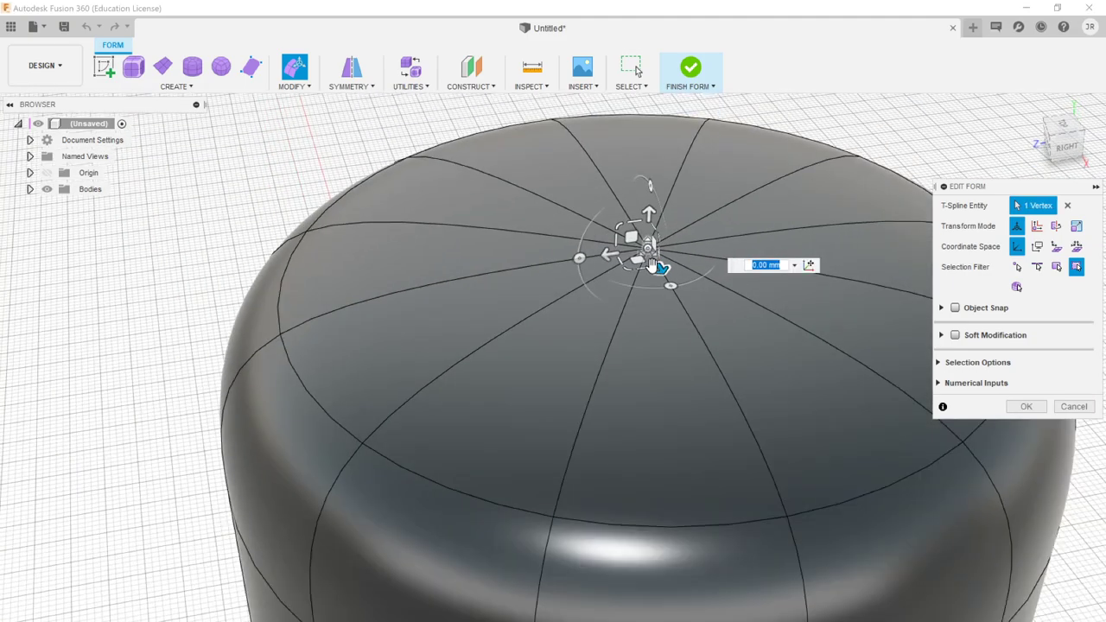
{"action": "left_click_drag", "start_coordinate": [648, 218], "coordinate": [673, 102]}
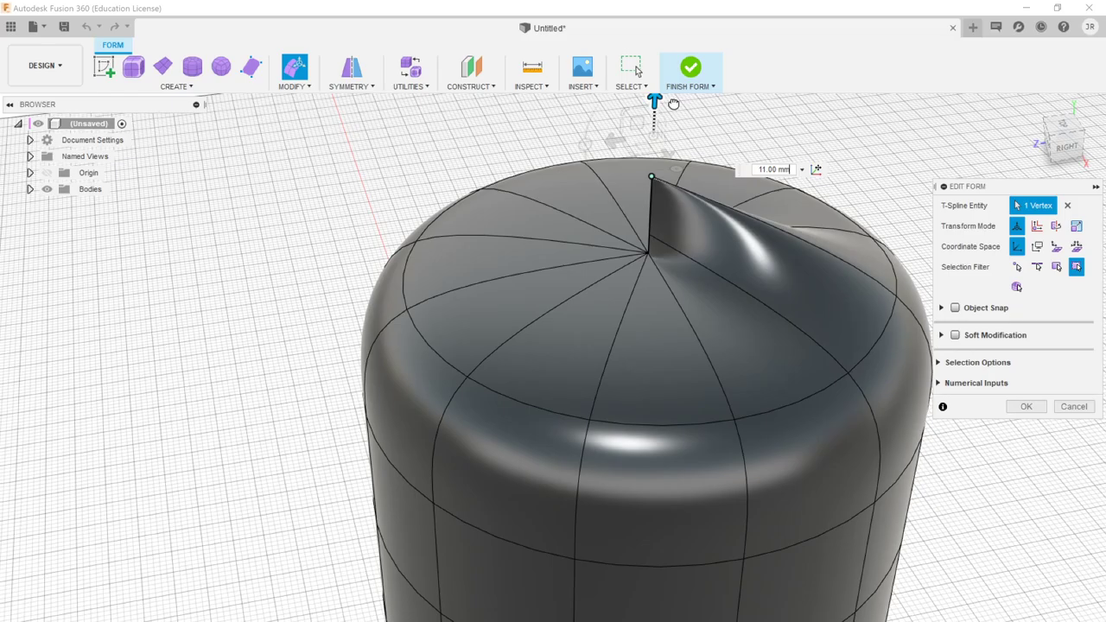
{"action": "left_click", "coordinate": [792, 350]}
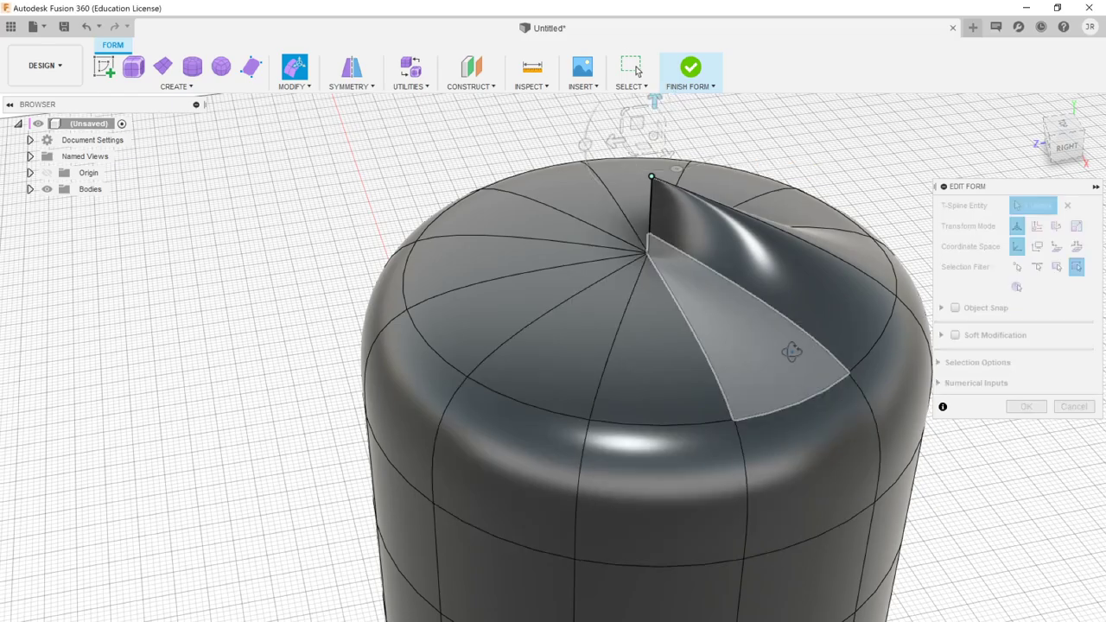
{"action": "middle_click_drag", "start_coordinate": [791, 351], "coordinate": [740, 330], "text": "shift"}
{"action": "left_click", "coordinate": [741, 185]}
{"action": "middle_click_drag", "start_coordinate": [740, 185], "coordinate": [548, 320], "text": "shift"}
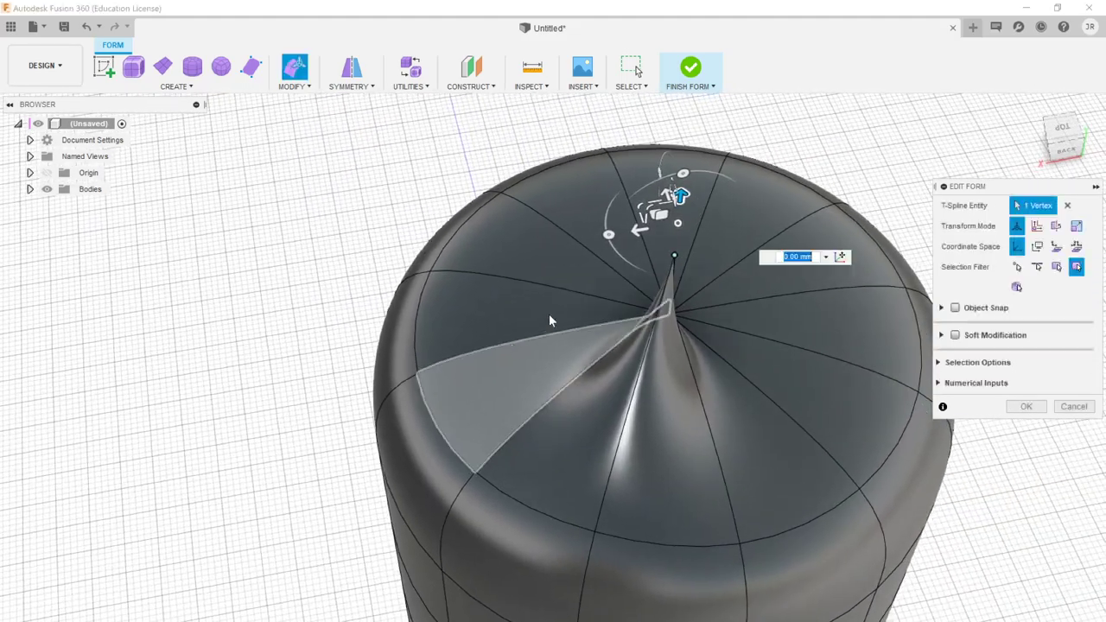
- Raise a second unwelded center vertex, move a third one, inspect the separated faces and cancel the form edit
{"action": "left_click", "coordinate": [720, 340]}
{"action": "middle_click_drag", "start_coordinate": [720, 340], "coordinate": [782, 277], "text": "shift"}
{"action": "left_click", "coordinate": [789, 265]}
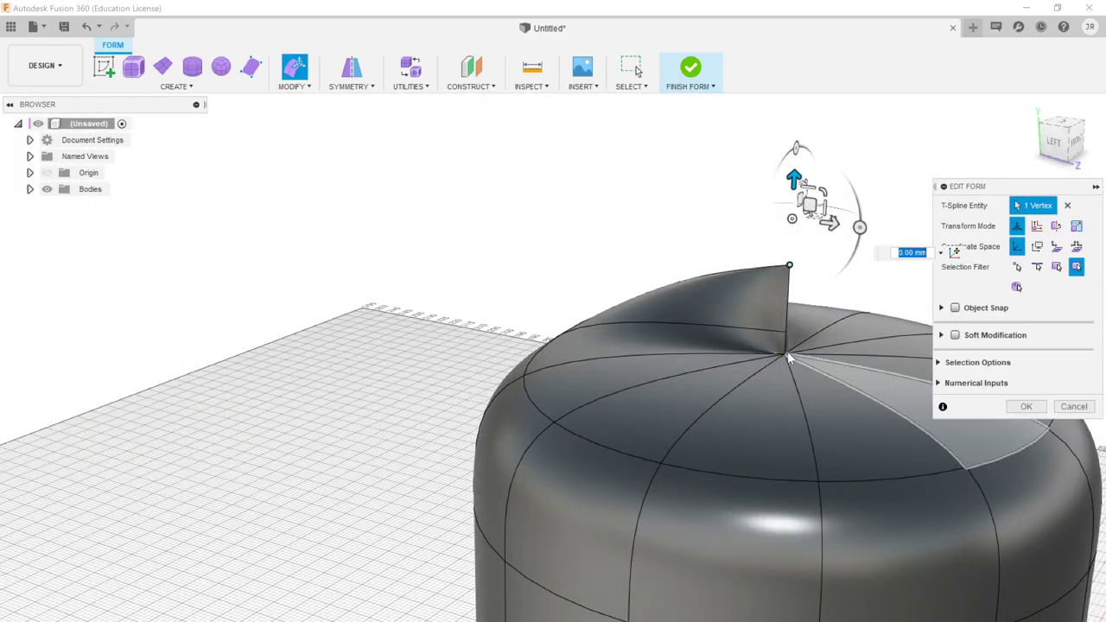
{"action": "left_click", "coordinate": [786, 354]}
{"action": "left_click_drag", "start_coordinate": [786, 317], "coordinate": [794, 164]}
{"action": "middle_click_drag", "start_coordinate": [543, 368], "coordinate": [698, 396], "text": "shift"}
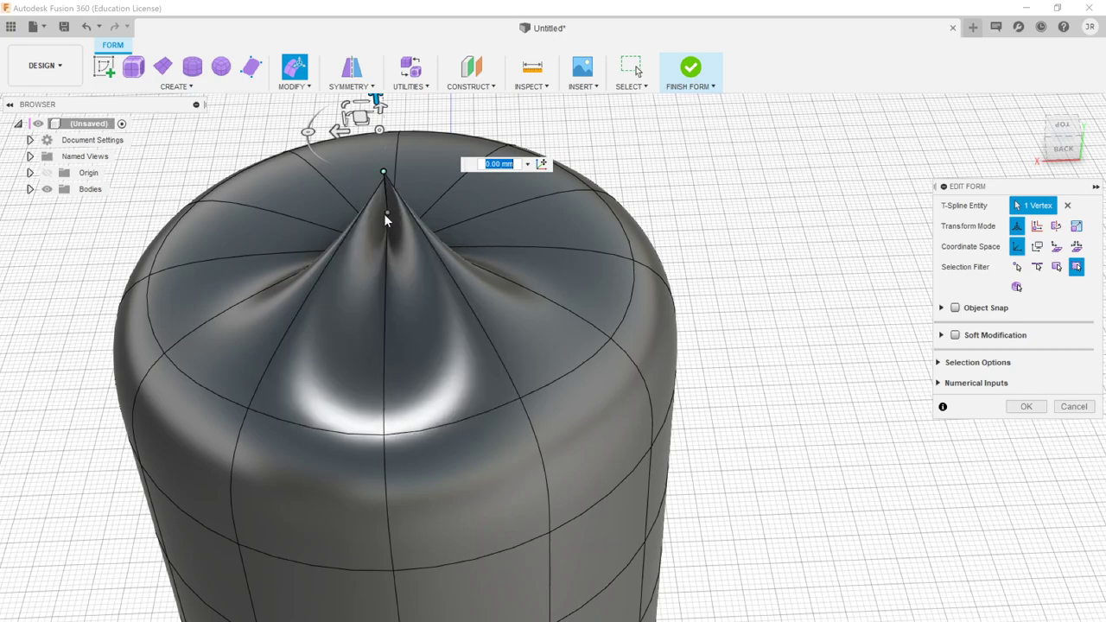
{"action": "left_click", "coordinate": [386, 215]}
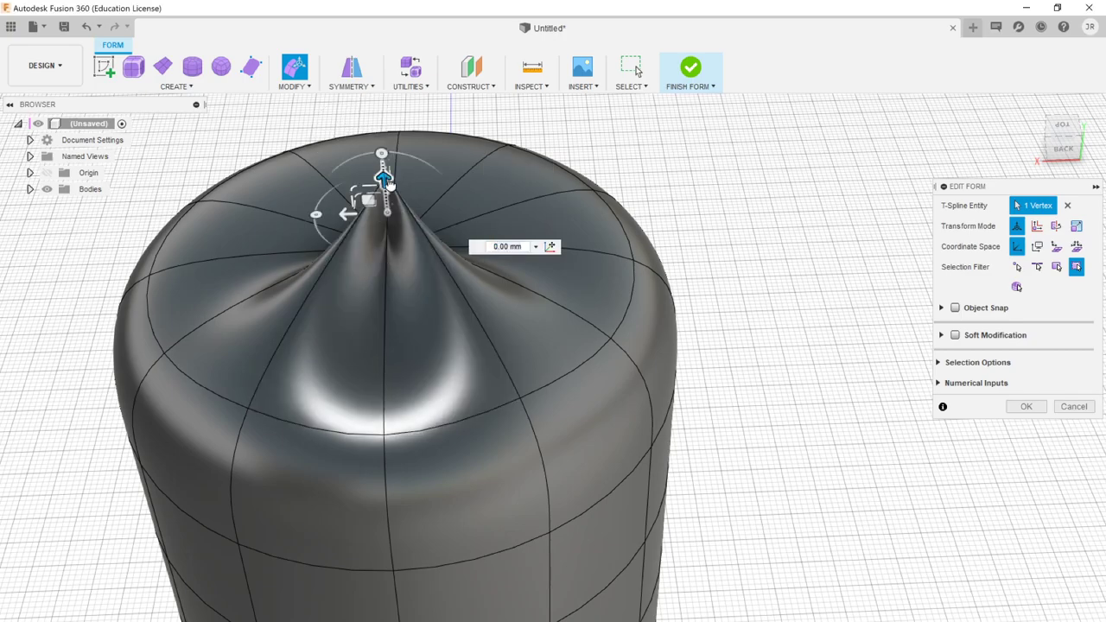
{"action": "left_click_drag", "start_coordinate": [385, 181], "coordinate": [432, 345]}
{"action": "middle_click_drag", "start_coordinate": [334, 320], "coordinate": [437, 354], "text": "shift"}
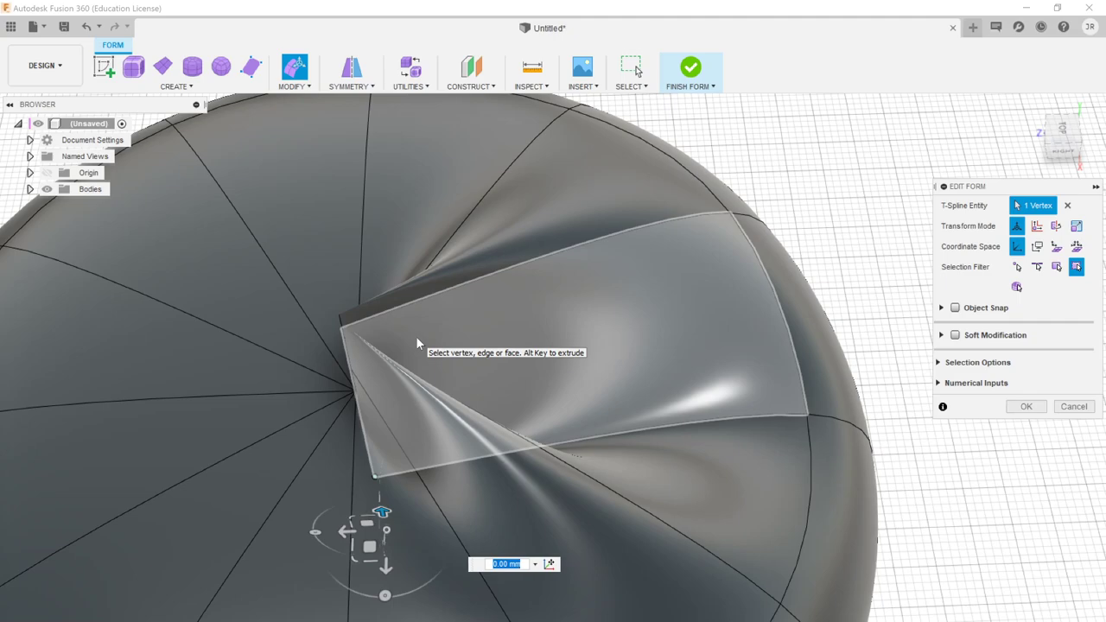
{"action": "left_click", "coordinate": [1087, 411]}
- Undo the unwelded cap and refill the cylinder's opening in Collapse mode with Weld Center Vertices on
{"action": "key", "text": "ctrl+z"}
{"action": "key", "text": "ctrl+z"}
{"action": "key", "text": "ctrl+z"}
{"action": "key", "text": "ctrl+z"}
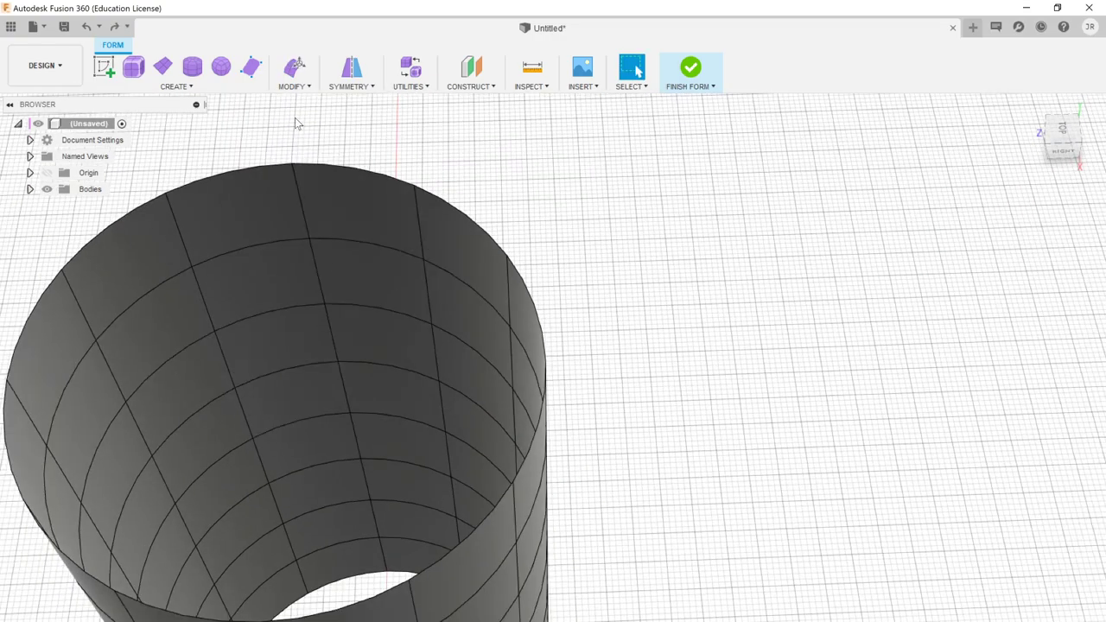
{"action": "left_click", "coordinate": [302, 87]}
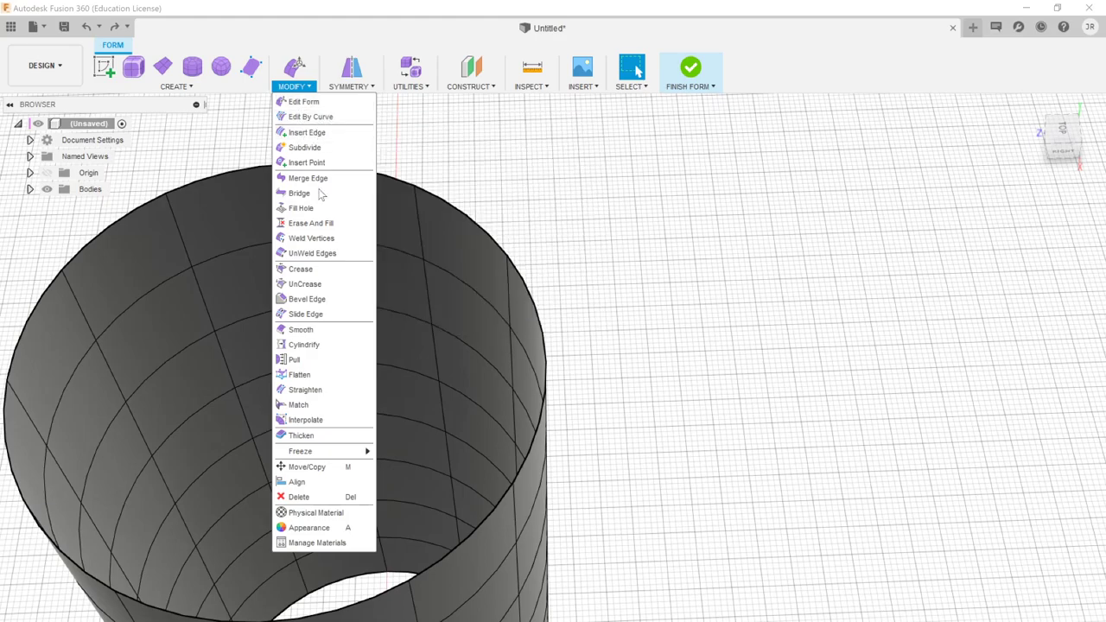
{"action": "left_click", "coordinate": [325, 210]}
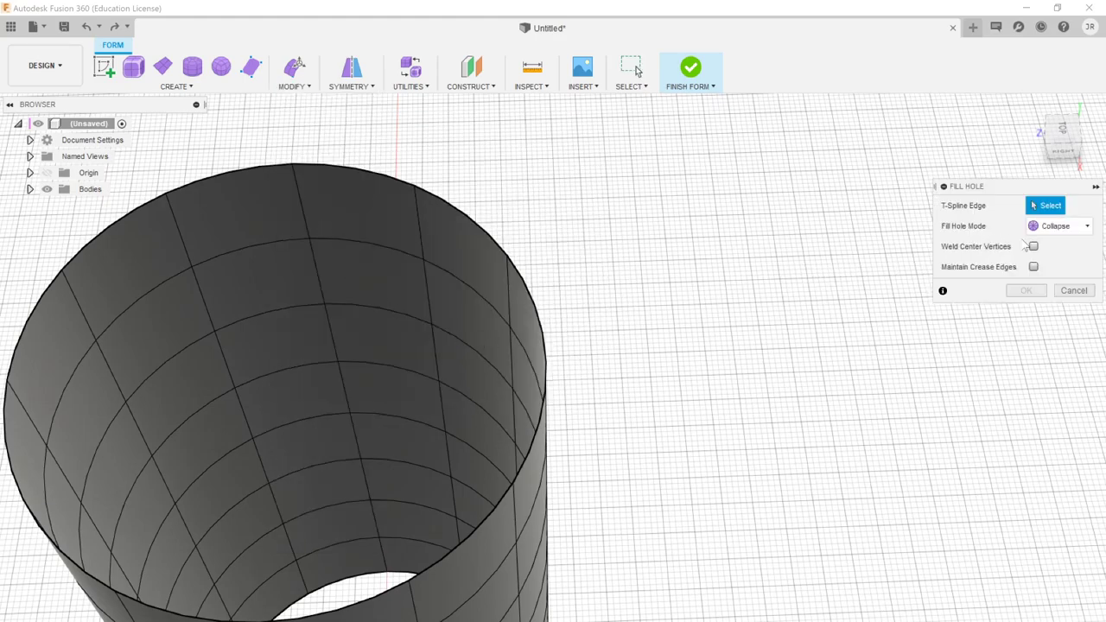
{"action": "left_click", "coordinate": [471, 227]}
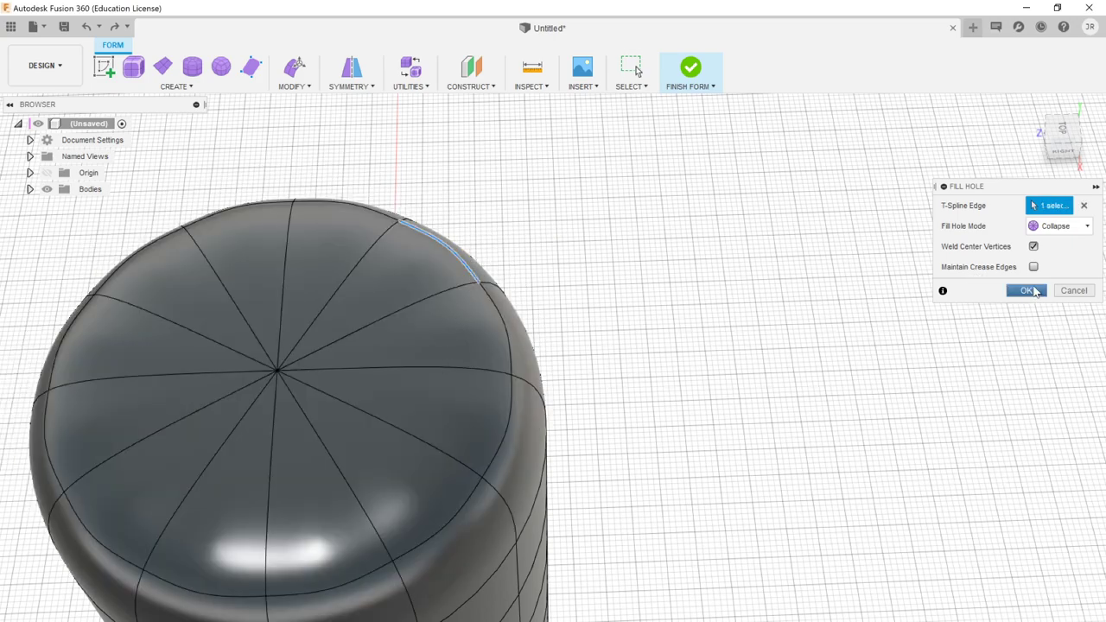
{"action": "left_click", "coordinate": [1034, 292]}
- Raise one wedge-shaped face of the welded cap with Edit Form and inspect the resulting surface from the side
{"action": "left_click", "coordinate": [296, 425]}
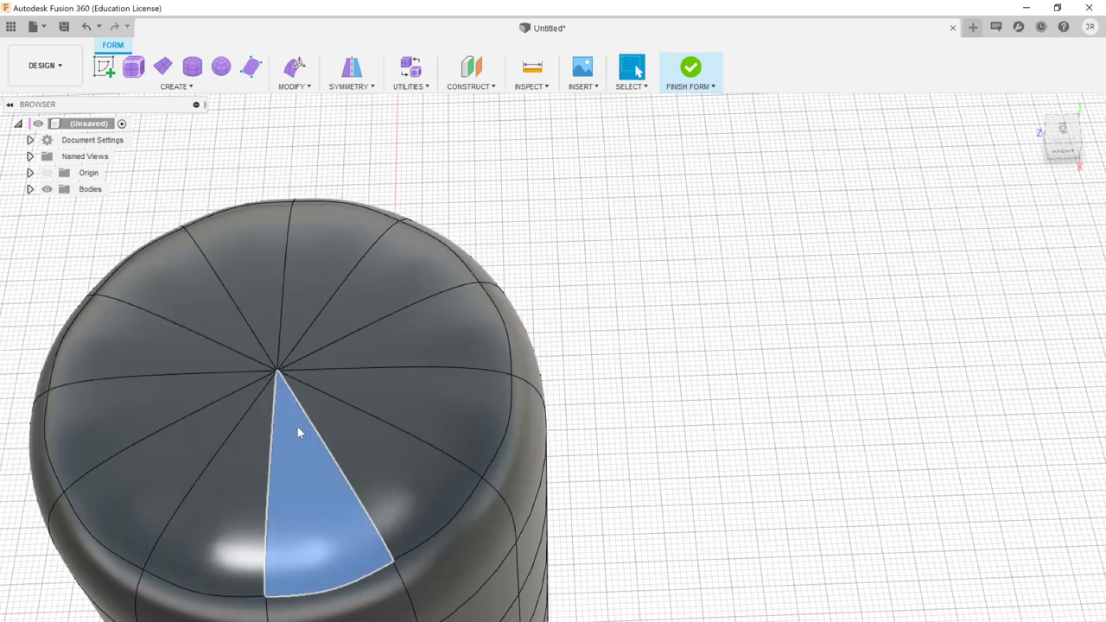
{"action": "scroll", "coordinate": [297, 443], "scroll_direction": "down", "scroll_amount": 1}
{"action": "left_click", "coordinate": [296, 68]}
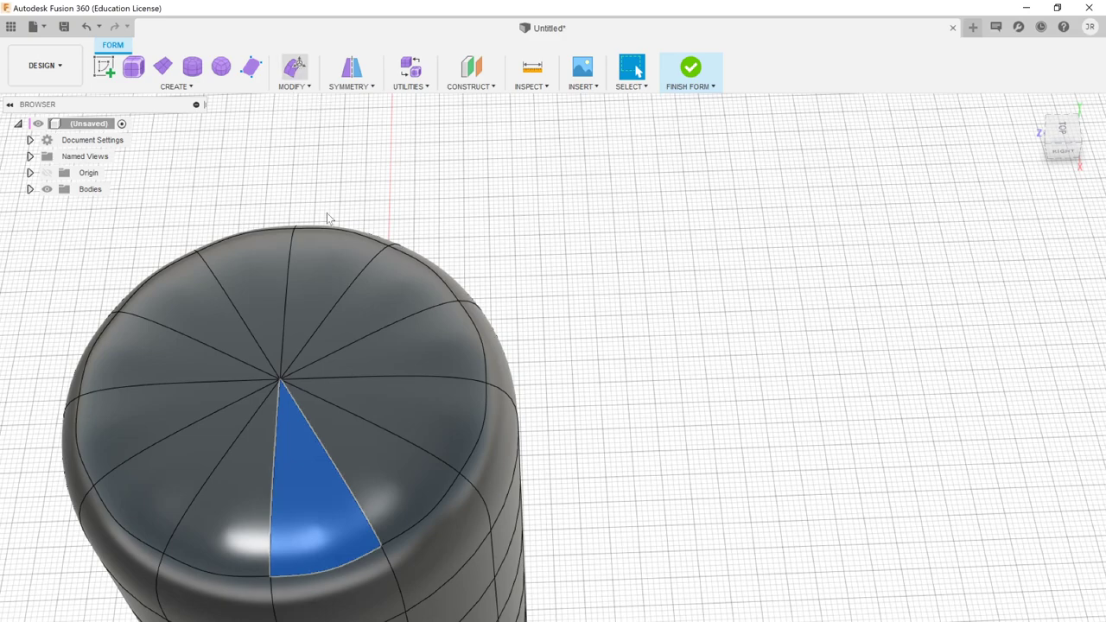
{"action": "left_click_drag", "start_coordinate": [304, 479], "coordinate": [262, 343]}
{"action": "middle_click_drag", "start_coordinate": [265, 466], "coordinate": [230, 435], "text": "shift"}
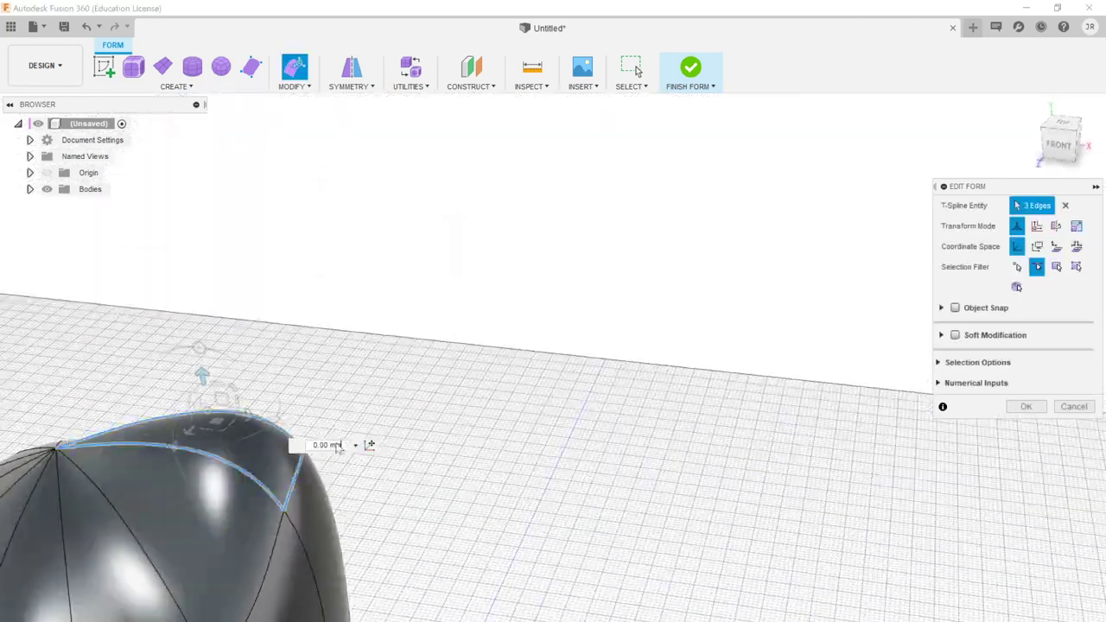
{"action": "middle_click_drag", "start_coordinate": [217, 539], "coordinate": [291, 450]}
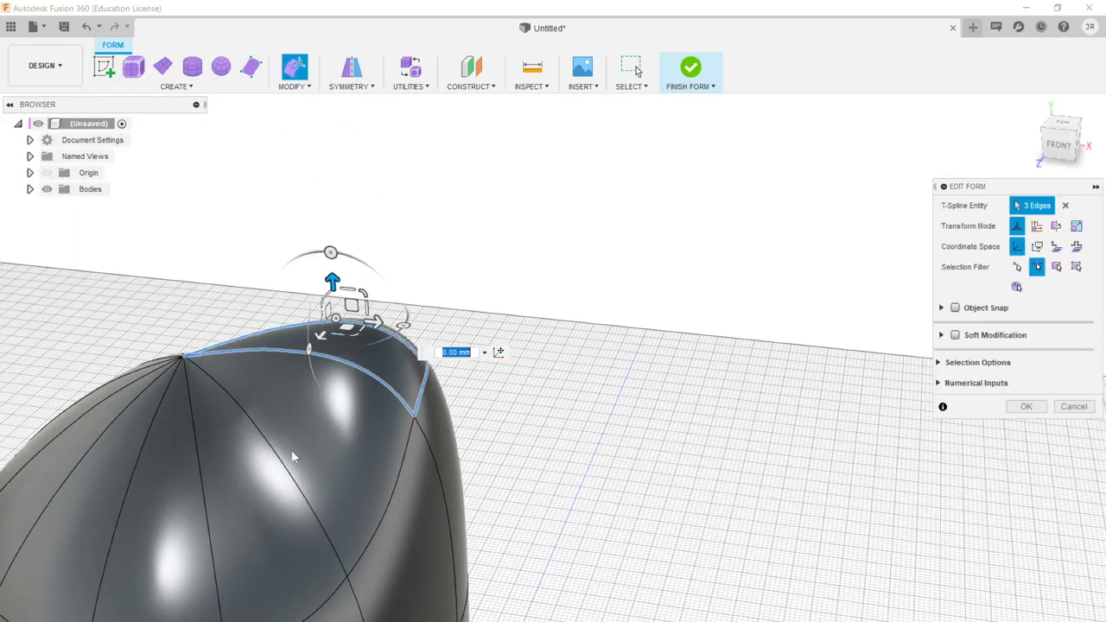
- Allow all entity types in the selection filter, raise another wedge face of the cap, and undo both face moves
{"action": "left_click", "coordinate": [126, 515]}
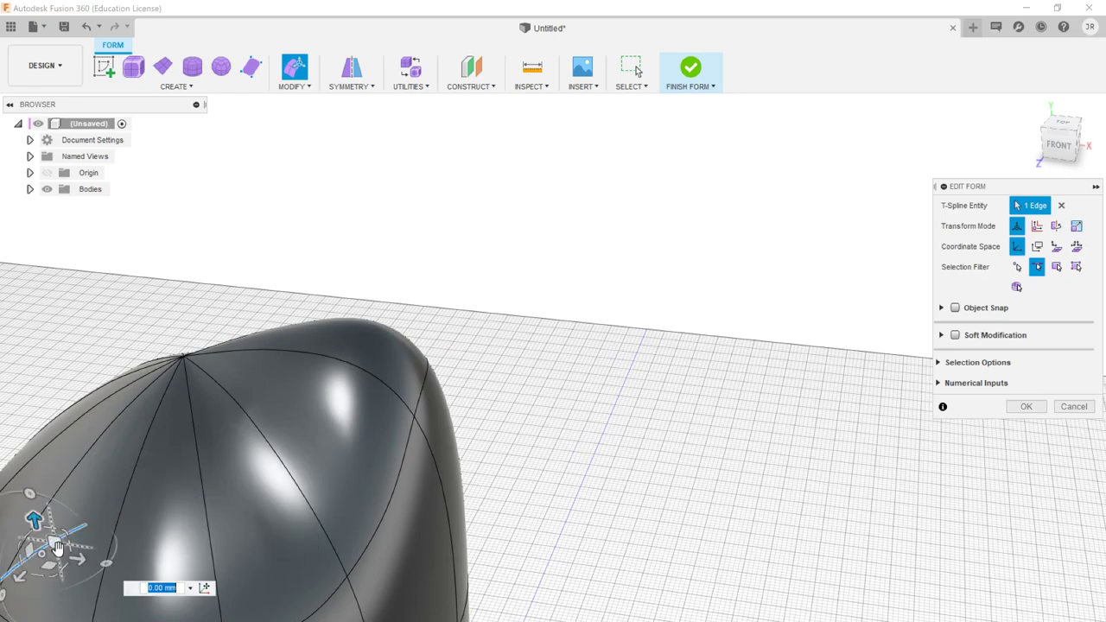
{"action": "left_click", "coordinate": [1075, 266]}
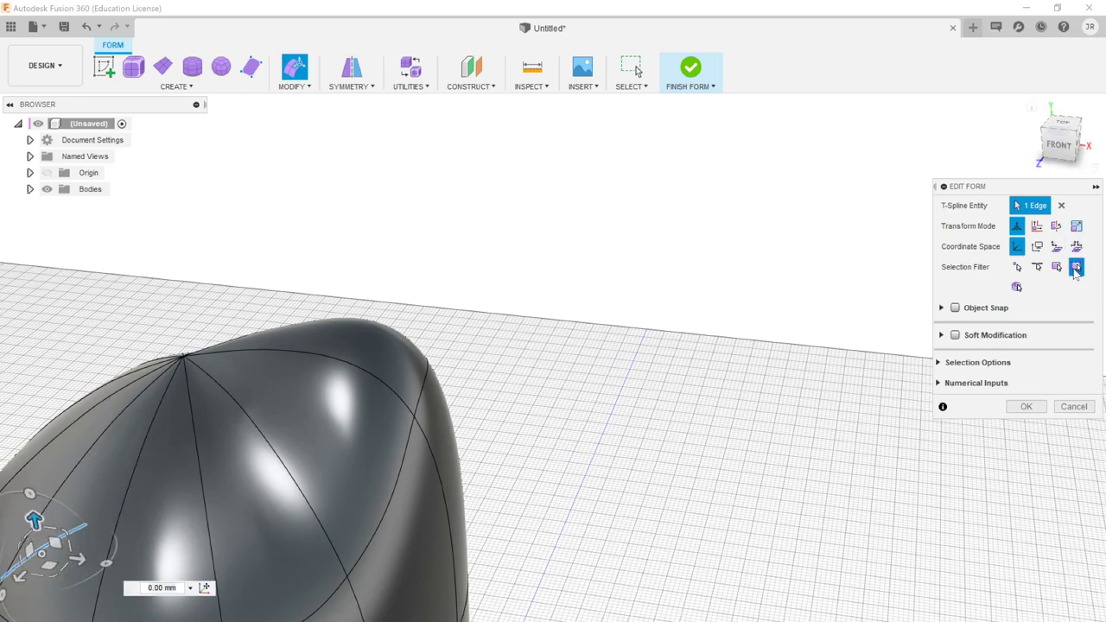
{"action": "left_click", "coordinate": [125, 555]}
{"action": "middle_click_drag", "start_coordinate": [119, 433], "coordinate": [258, 404]}
{"action": "left_click_drag", "start_coordinate": [228, 463], "coordinate": [217, 370]}
{"action": "key", "text": "ctrl+z"}
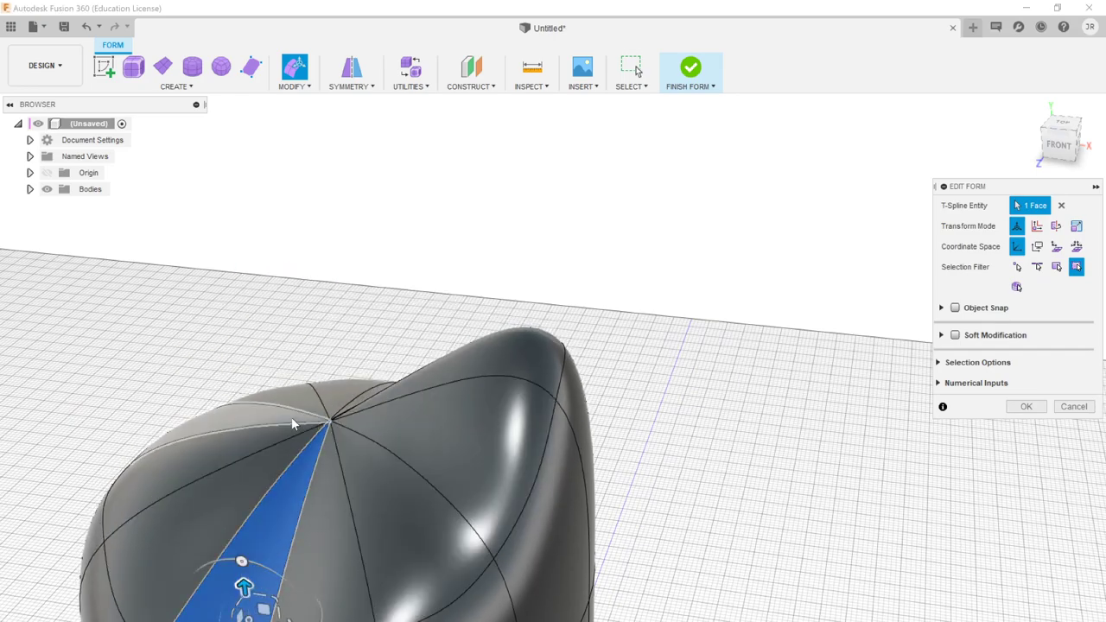
{"action": "key", "text": "ctrl+z"}
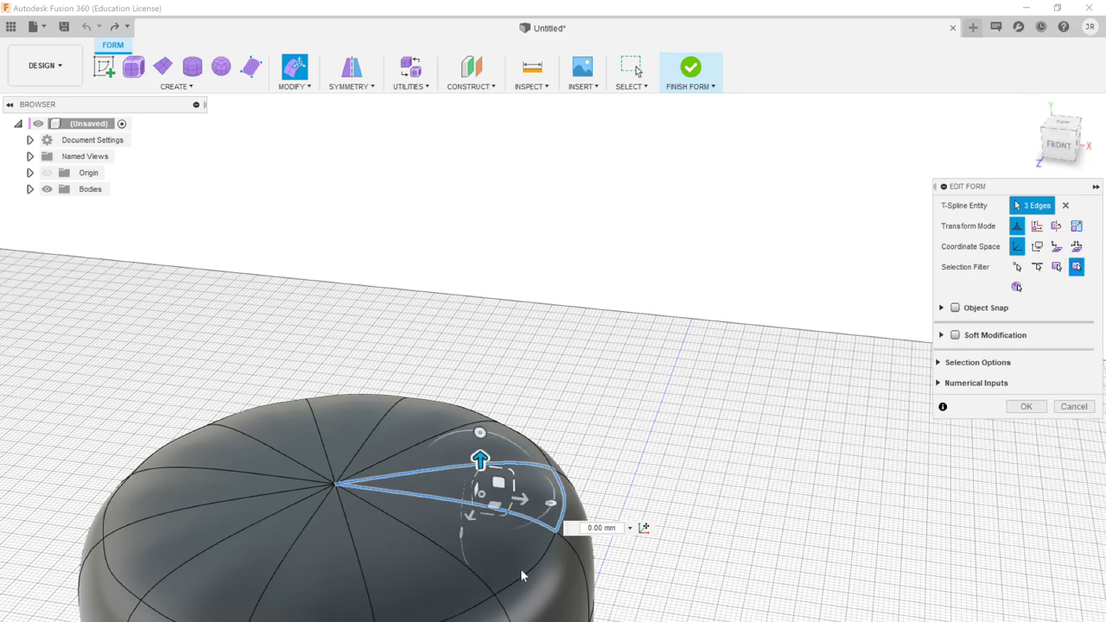
- Raise the front wedge-shaped face of the welded cap by 19 mm and clear the selection
{"action": "left_click", "coordinate": [346, 591]}
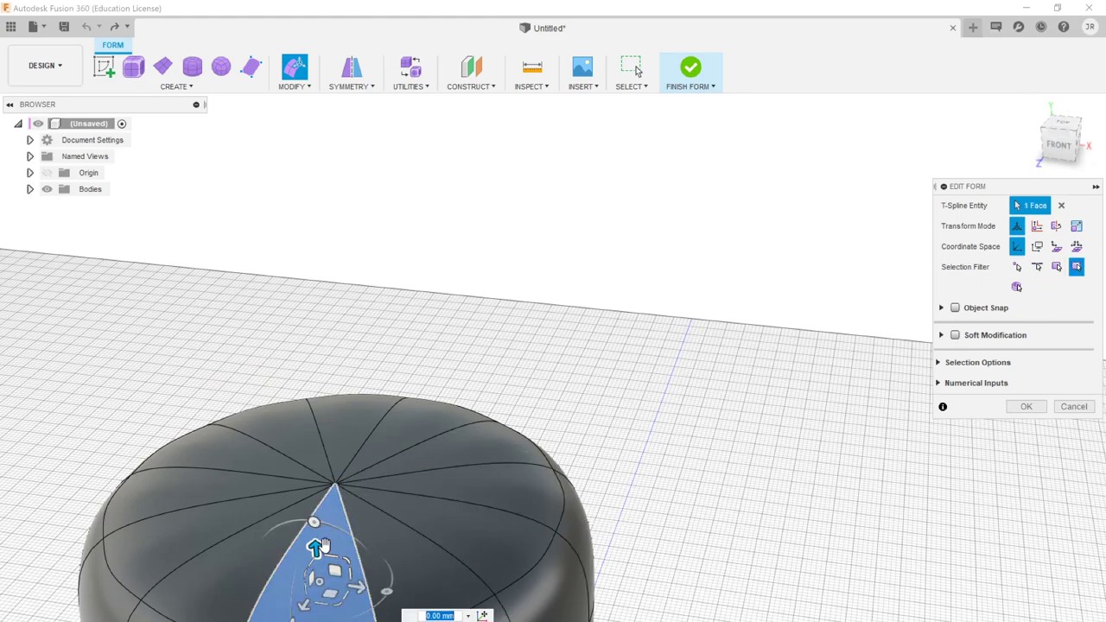
{"action": "left_click_drag", "start_coordinate": [316, 546], "coordinate": [297, 354]}
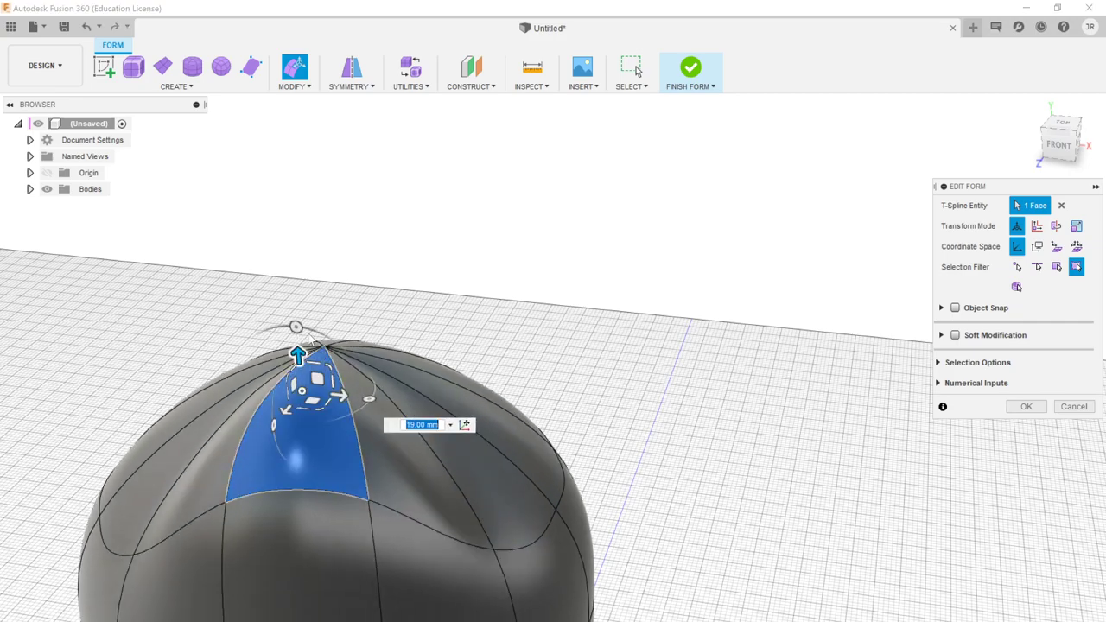
{"action": "key", "text": "Escape"}
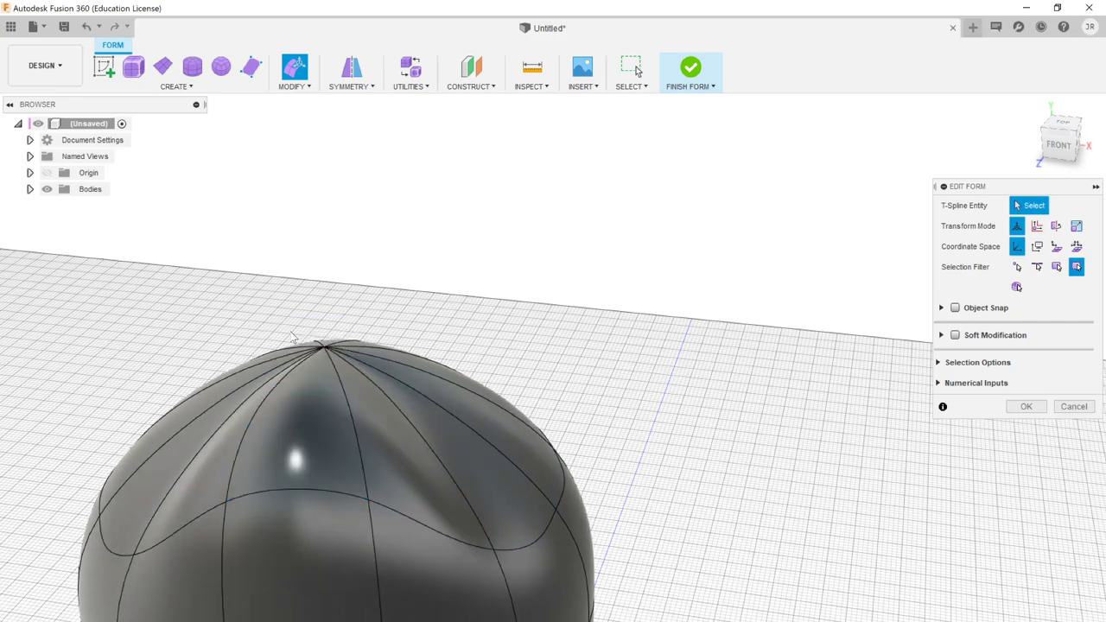
- Rotate the front wedge face of the cap by -75 degrees, inspect the cylinder from below, and accept the form edit
{"action": "left_click", "coordinate": [324, 435]}
{"action": "left_click_drag", "start_coordinate": [303, 383], "coordinate": [366, 444]}
{"action": "middle_click_drag", "start_coordinate": [648, 450], "coordinate": [474, 202], "text": "shift"}
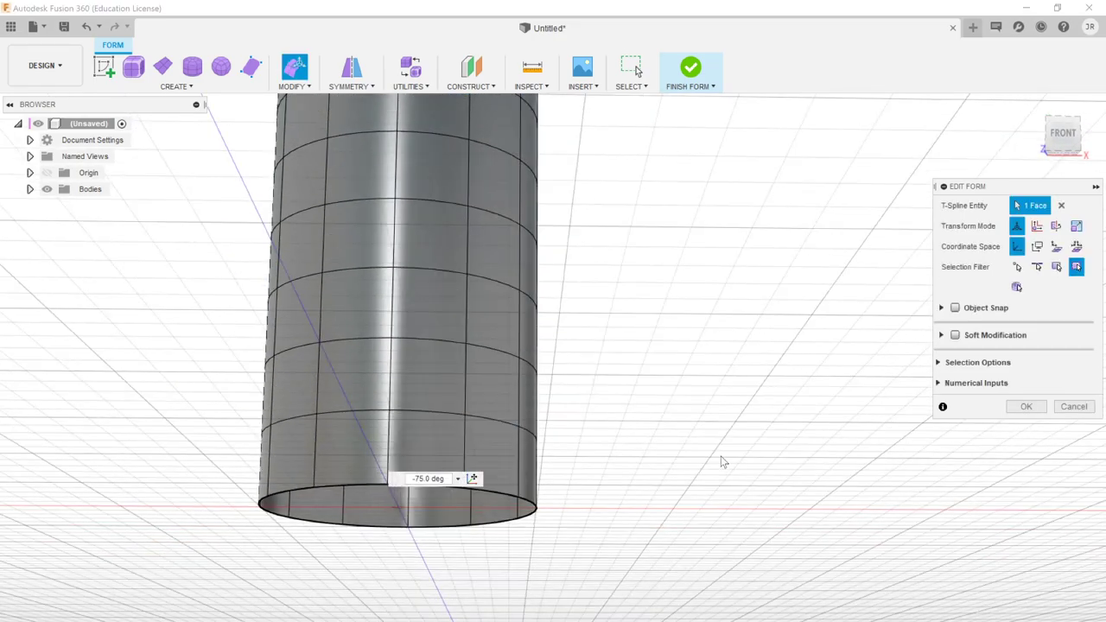
{"action": "middle_click_drag", "start_coordinate": [723, 459], "coordinate": [634, 427], "text": "shift"}
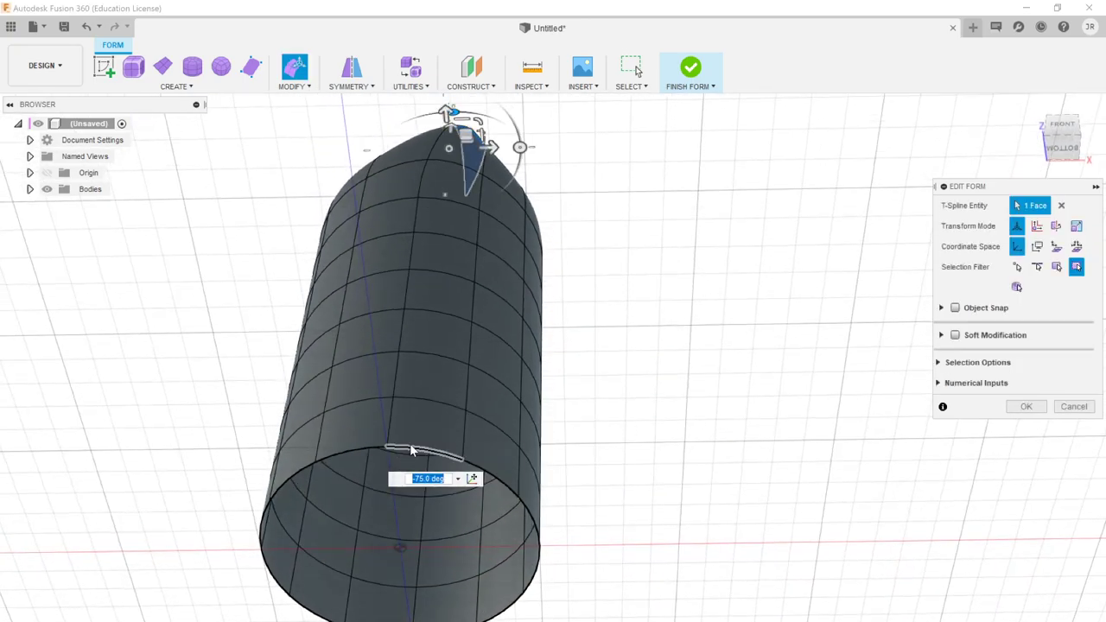
{"action": "left_click", "coordinate": [713, 333]}
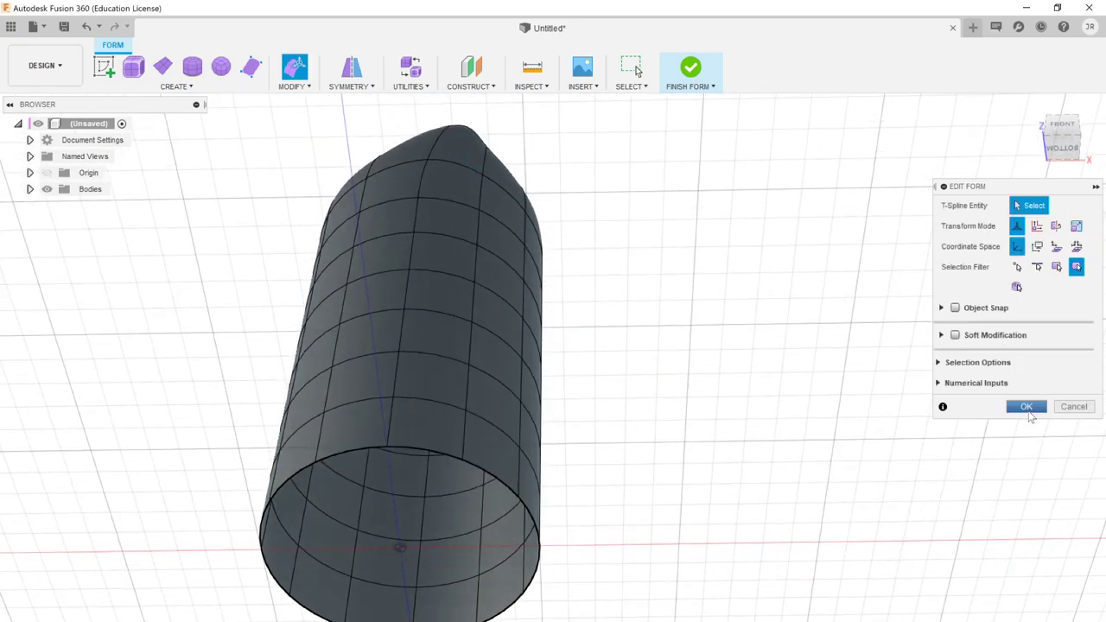
{"action": "left_click", "coordinate": [1026, 407]}
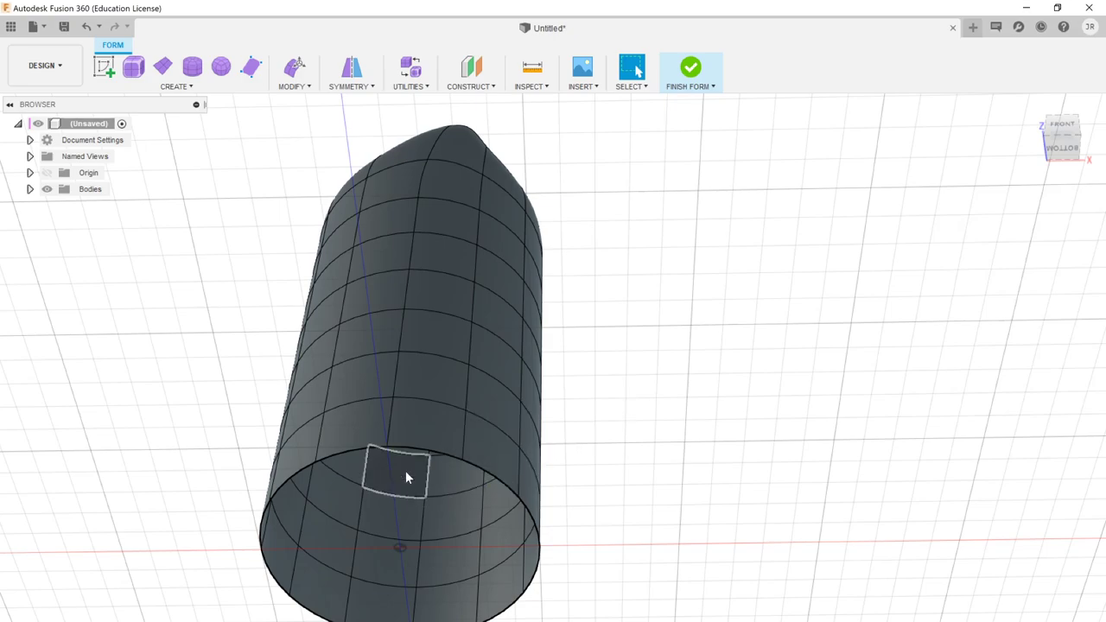
- Cap the cylinder's open lower end with Fill Hole in Fill Star mode, starting from one edge of the opening
{"action": "left_click", "coordinate": [430, 450]}
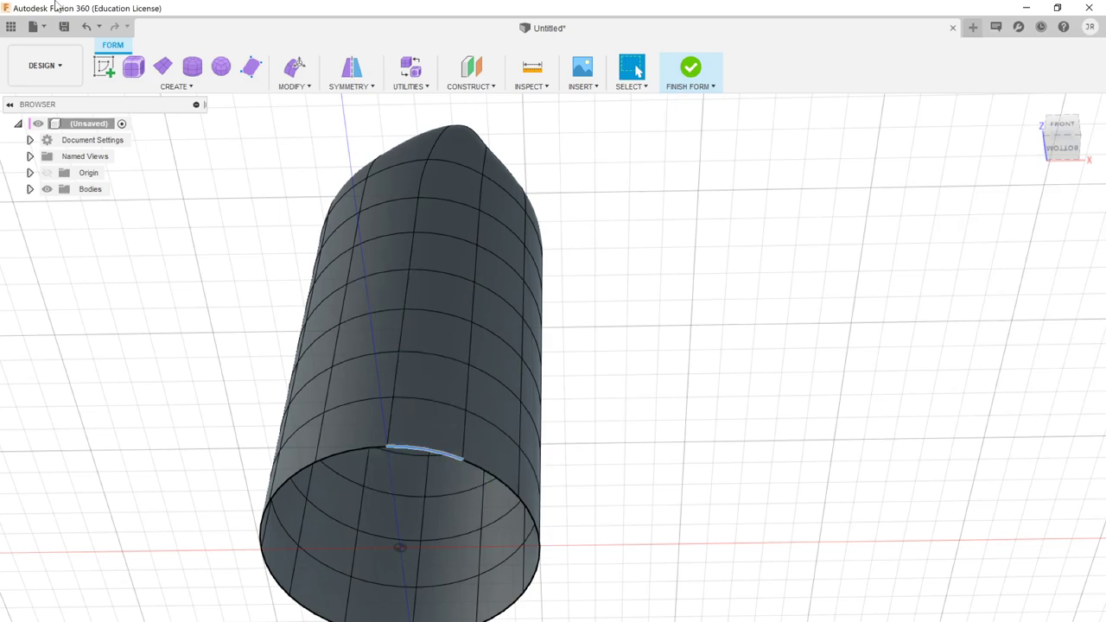
{"action": "left_click", "coordinate": [294, 86]}
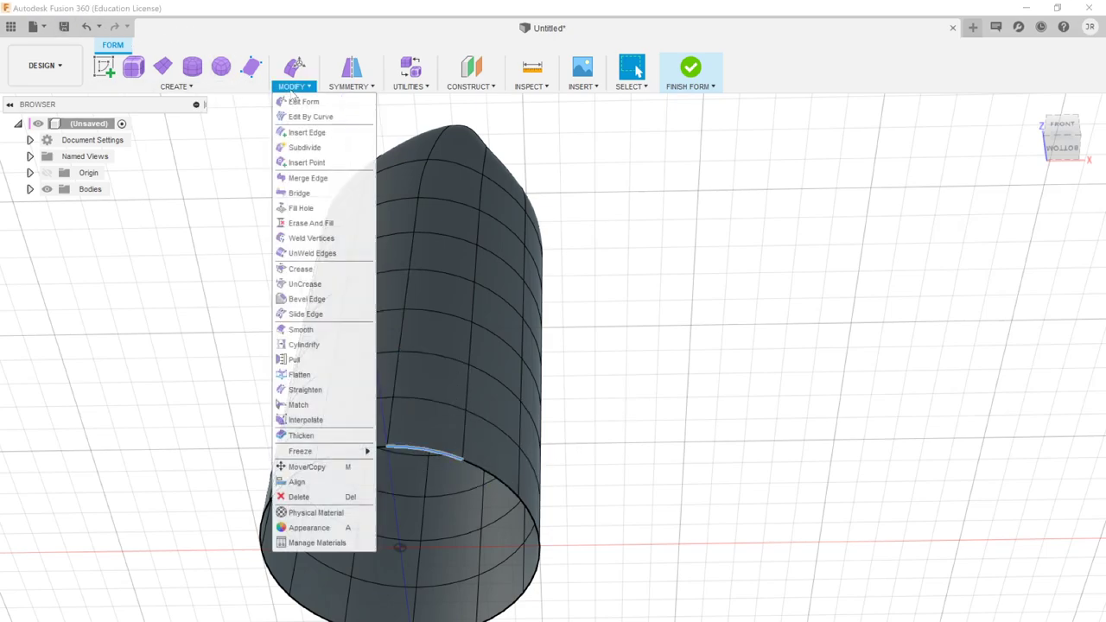
{"action": "left_click", "coordinate": [302, 208]}
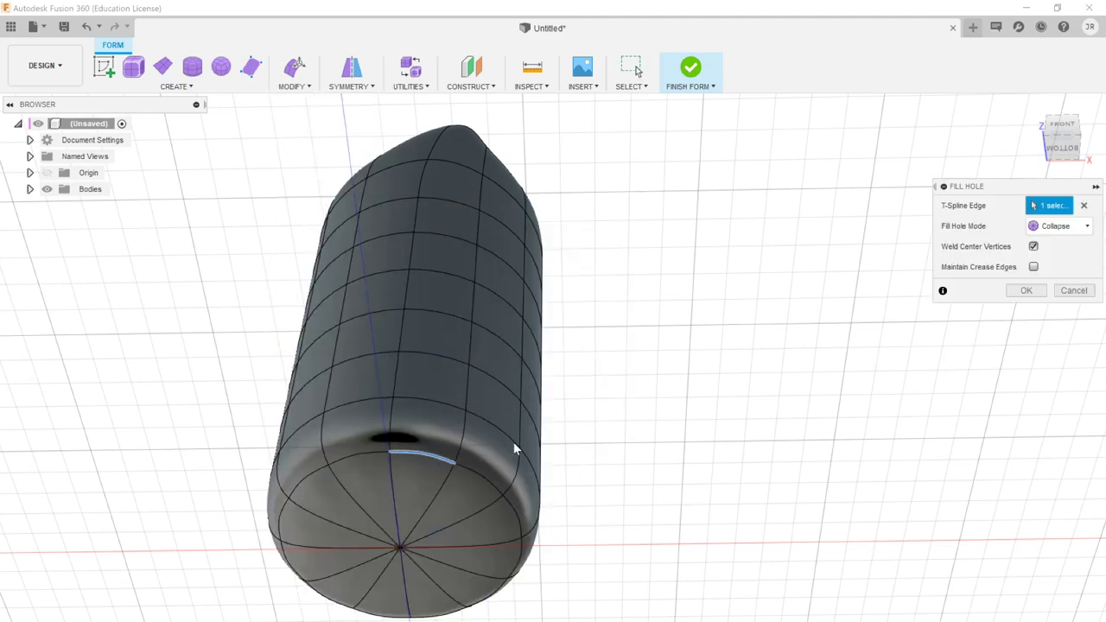
{"action": "left_click", "coordinate": [1050, 257]}
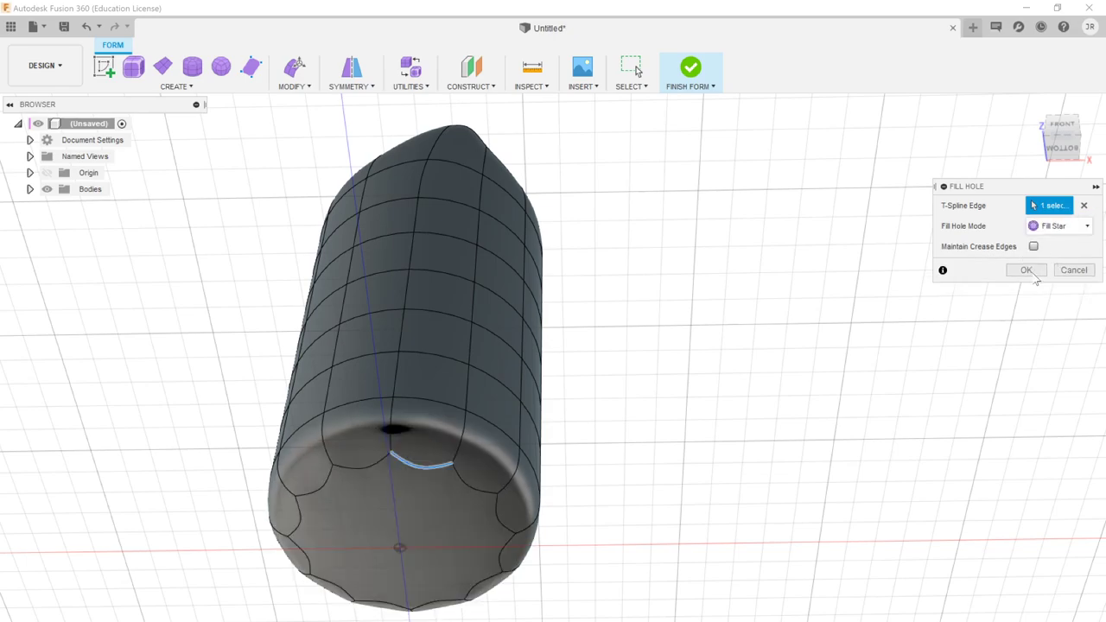
{"action": "left_click", "coordinate": [1027, 270]}
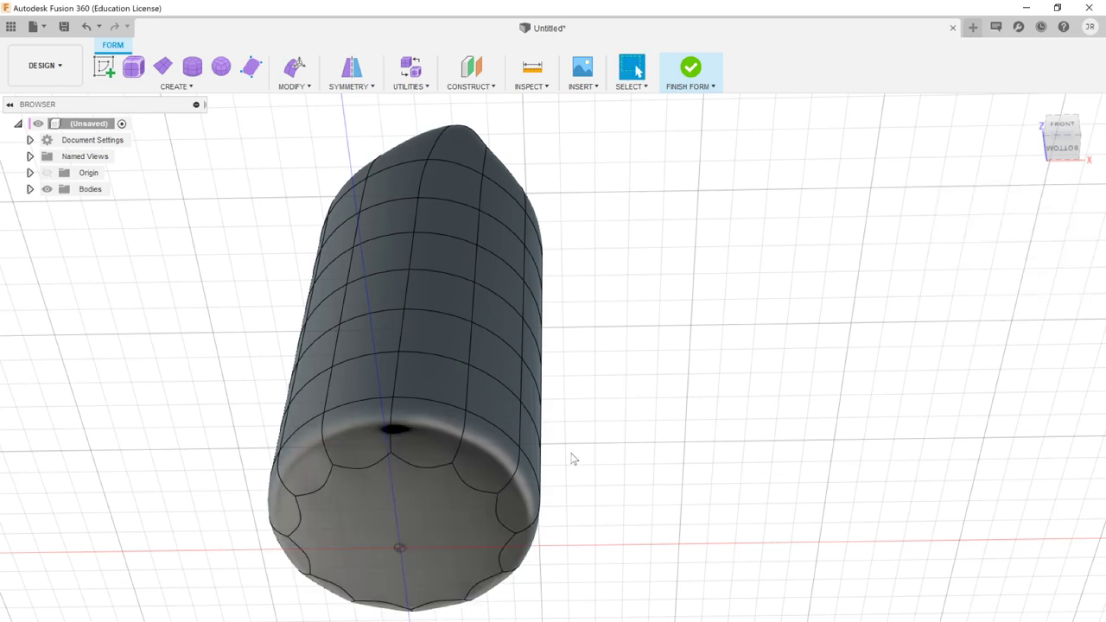
- Pull the star-shaped face at the cylinder's lower end downward with Edit Form and view it from the side
{"action": "left_click", "coordinate": [295, 67]}
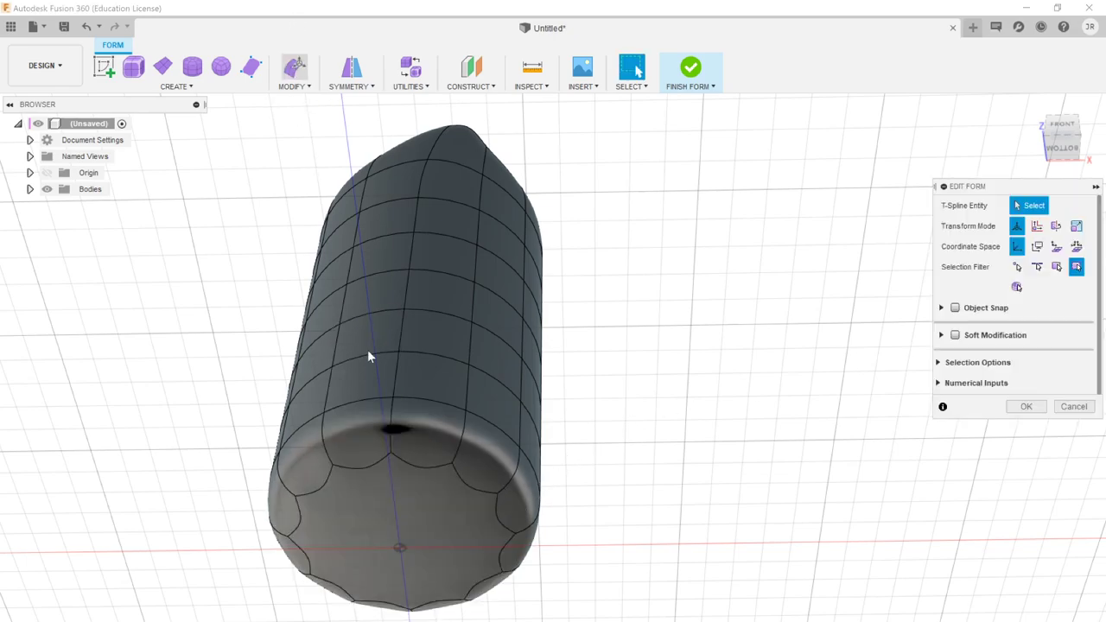
{"action": "left_click", "coordinate": [413, 504]}
{"action": "left_click_drag", "start_coordinate": [404, 508], "coordinate": [419, 570]}
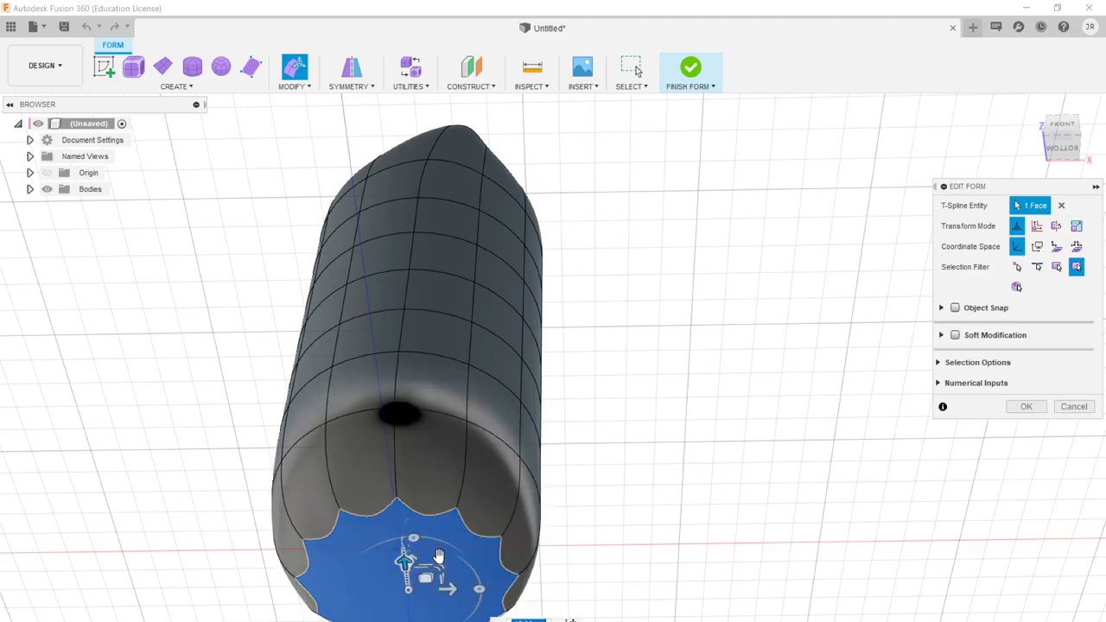
{"action": "middle_click_drag", "start_coordinate": [693, 412], "coordinate": [391, 236], "text": "shift"}
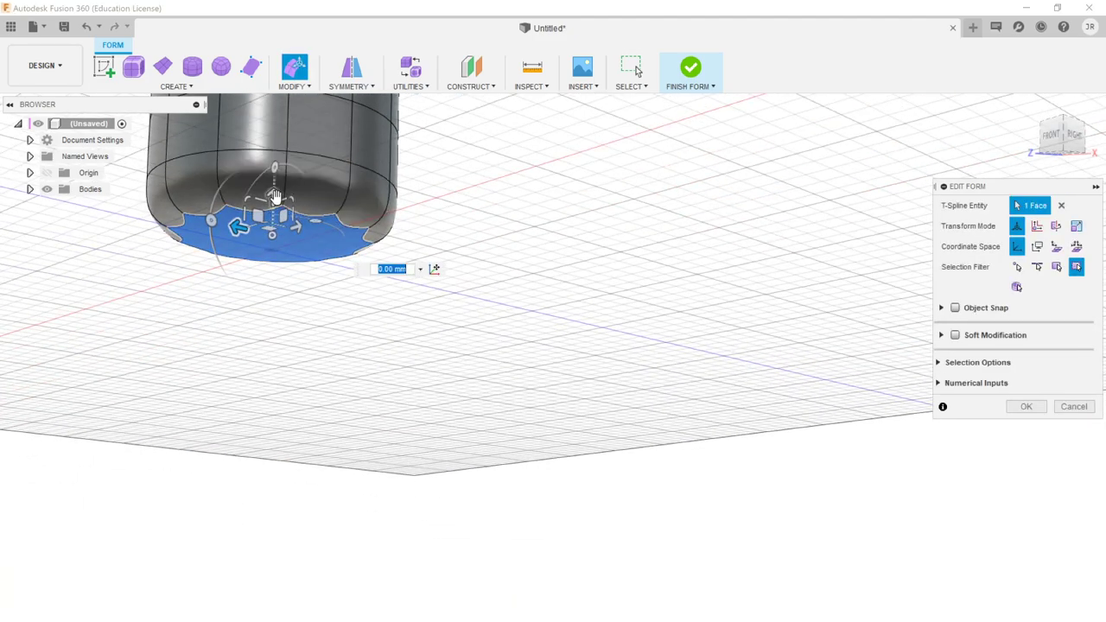
- Move the star face down 10 mm, shift it within a plane by about 21.3 mm and -12.4 mm, and accept the edit
{"action": "left_click_drag", "start_coordinate": [274, 196], "coordinate": [336, 105]}
{"action": "left_click_drag", "start_coordinate": [352, 64], "coordinate": [303, 285]}
{"action": "scroll", "coordinate": [303, 285], "scroll_direction": "up", "scroll_amount": 3}
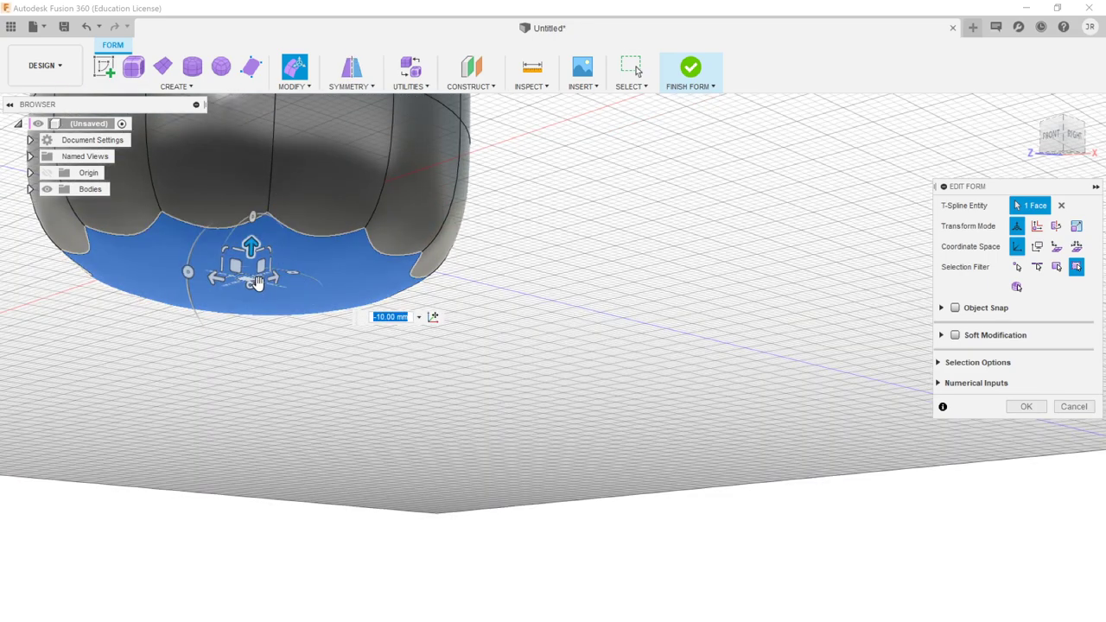
{"action": "left_click_drag", "start_coordinate": [263, 271], "coordinate": [316, 377]}
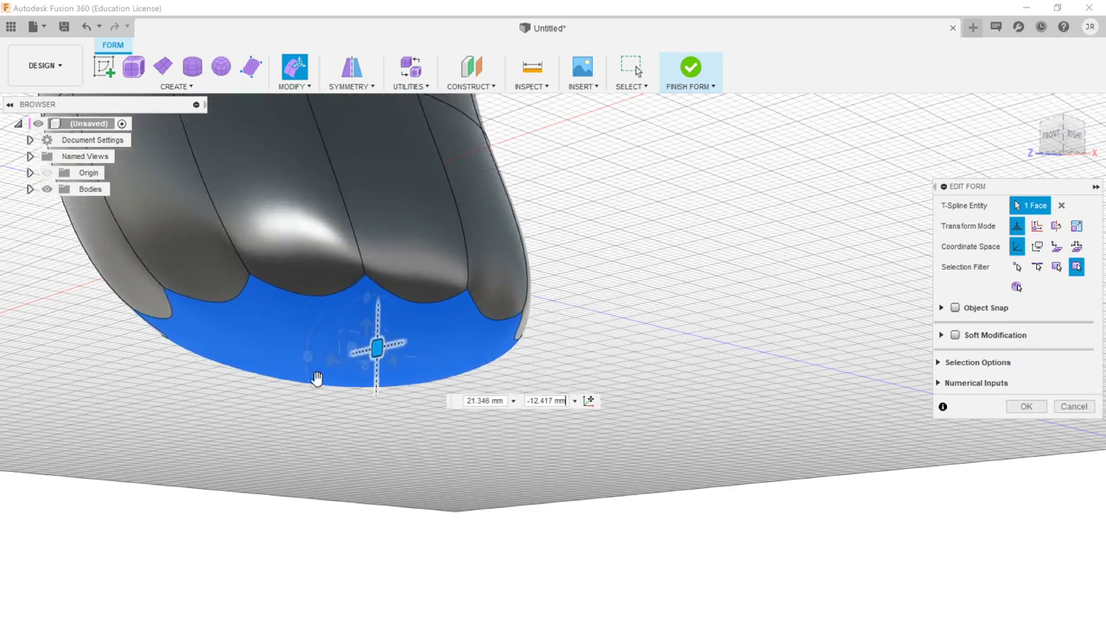
{"action": "middle_click_drag", "start_coordinate": [316, 378], "coordinate": [621, 347], "text": "shift"}
{"action": "left_click", "coordinate": [1024, 406]}
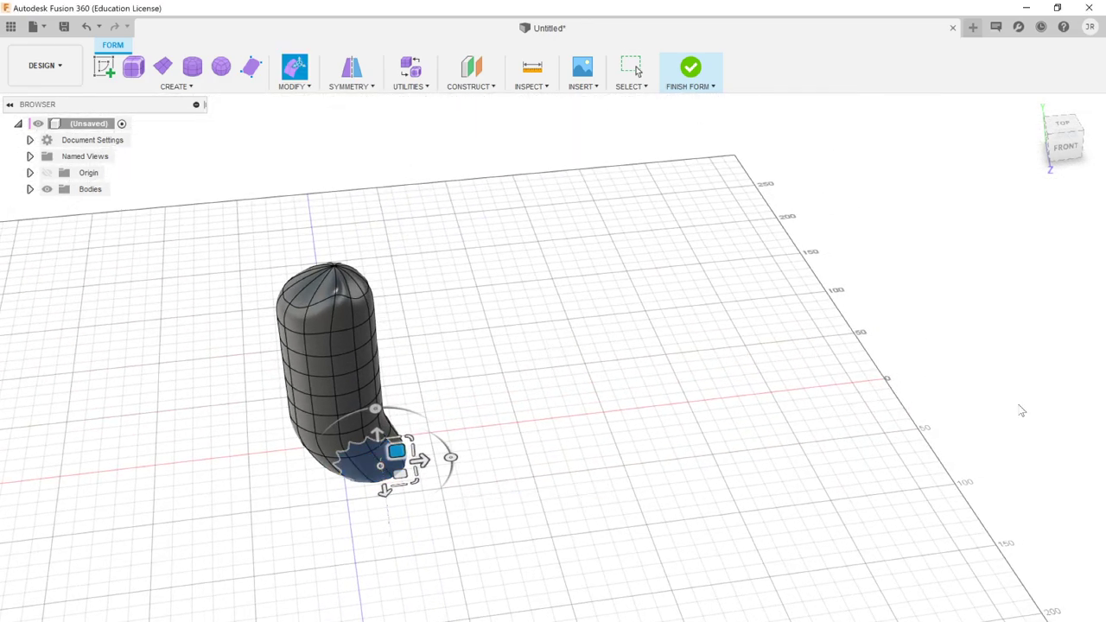
- Open the list of form creation commands
{"action": "left_click", "coordinate": [227, 87]}
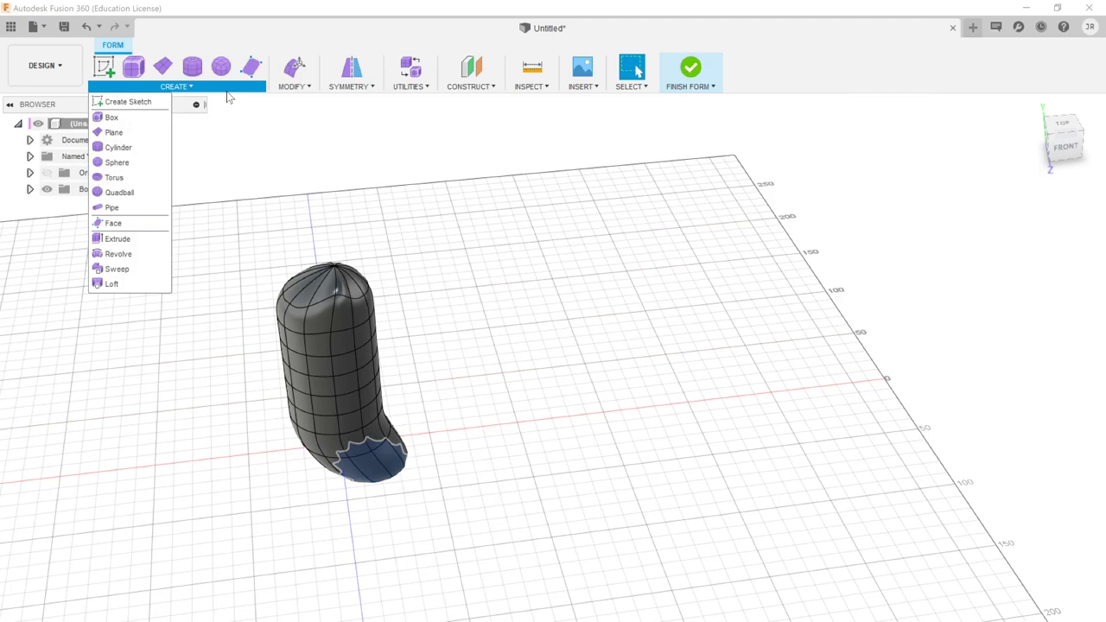